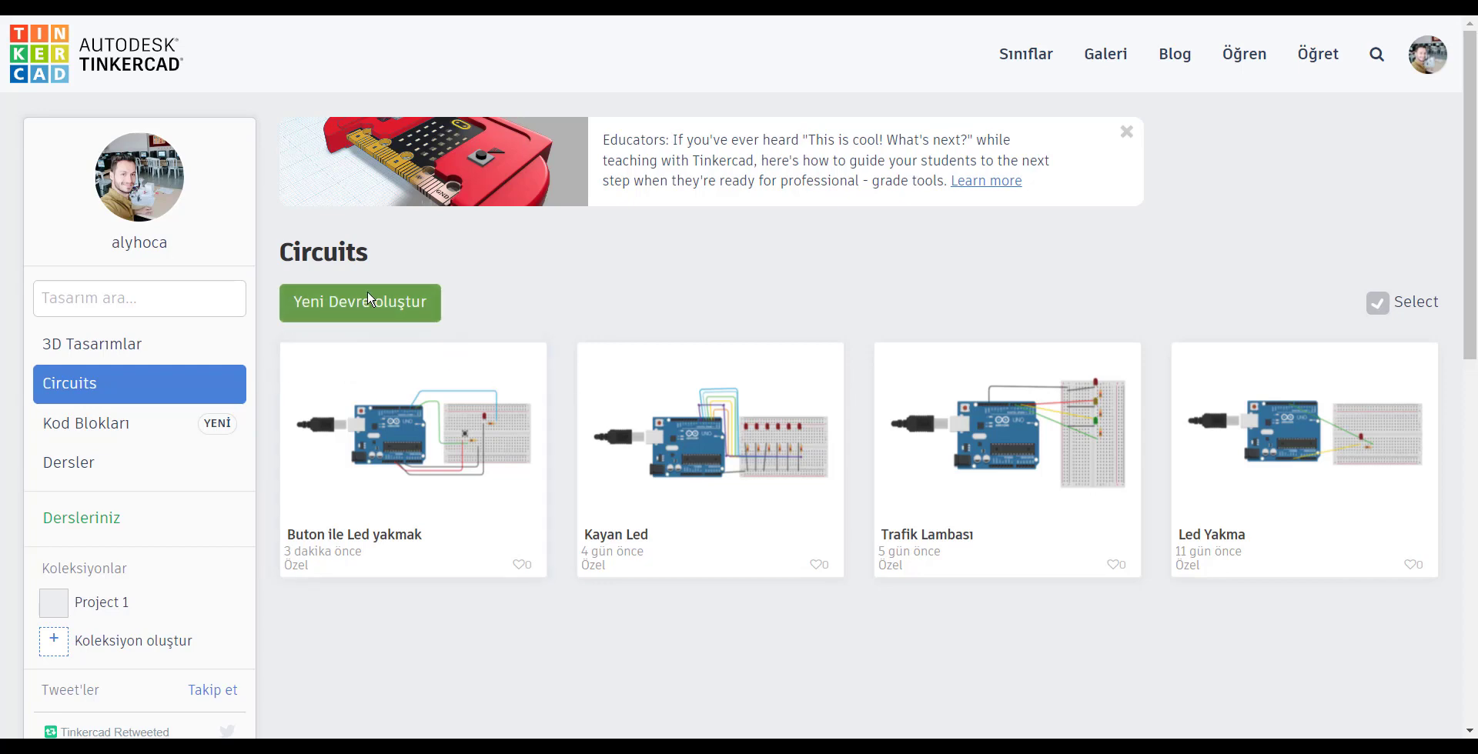
Create a new circuit and look through the basic component library
{"action": "left_click", "coordinate": [347, 302]}
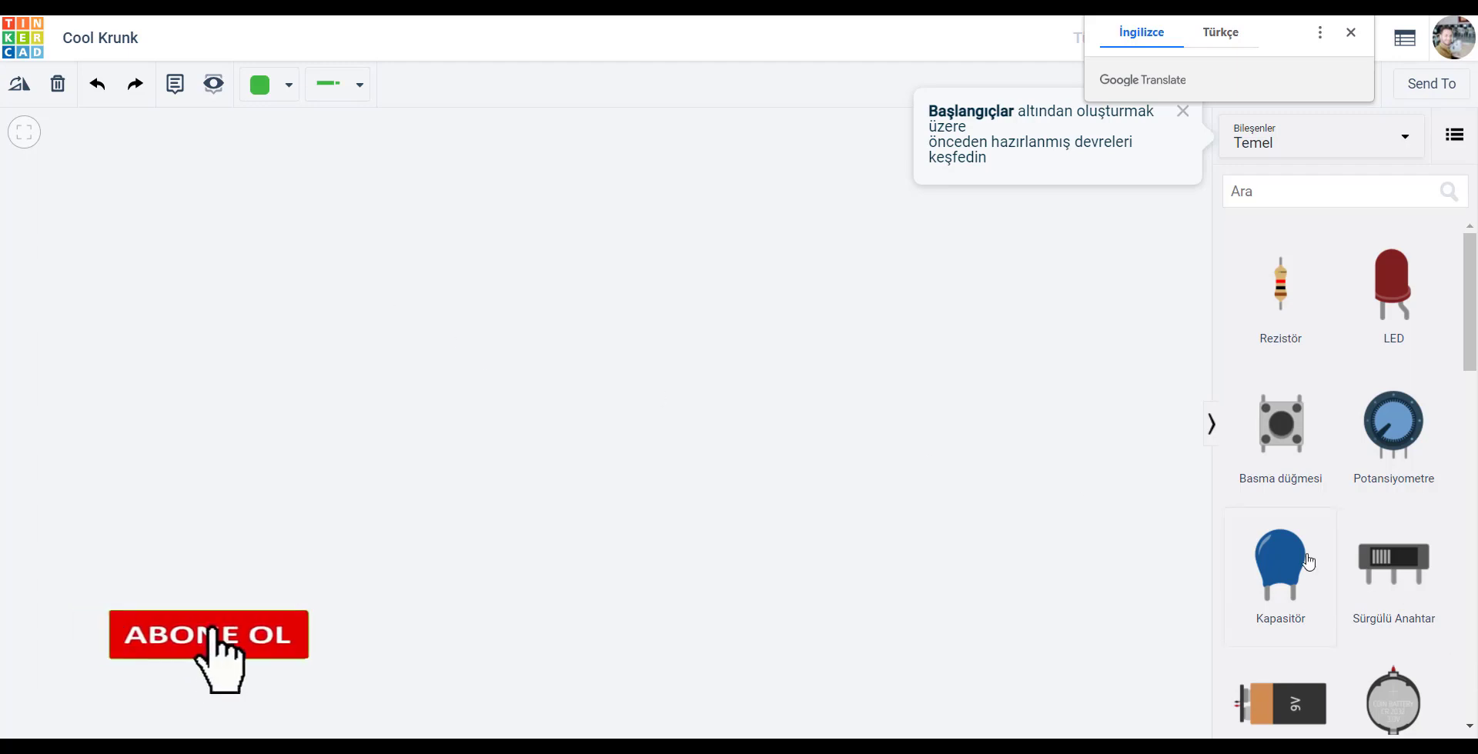
{"action": "scroll", "coordinate": [1308, 562], "scroll_direction": "down", "scroll_amount": 7}
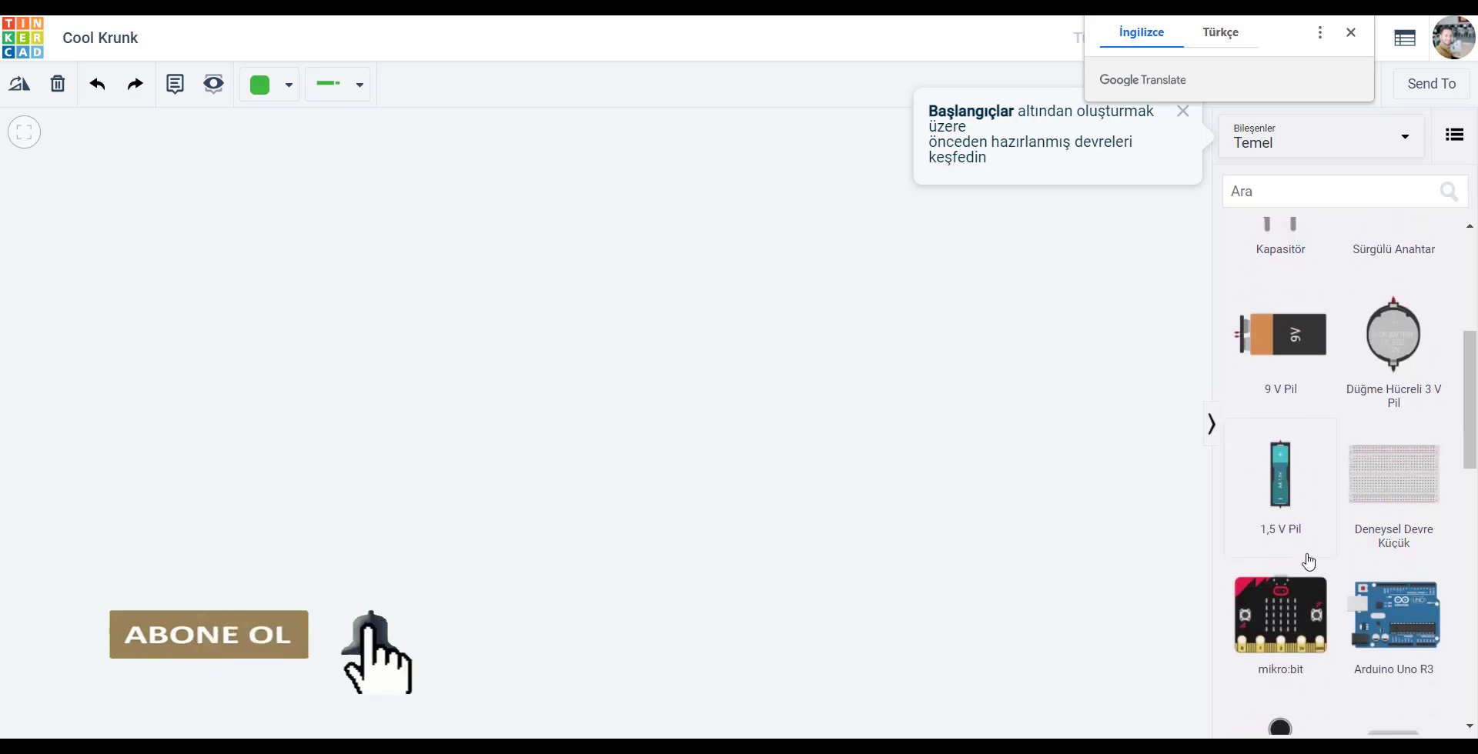
{"action": "scroll", "coordinate": [1308, 562], "scroll_direction": "down", "scroll_amount": 4}
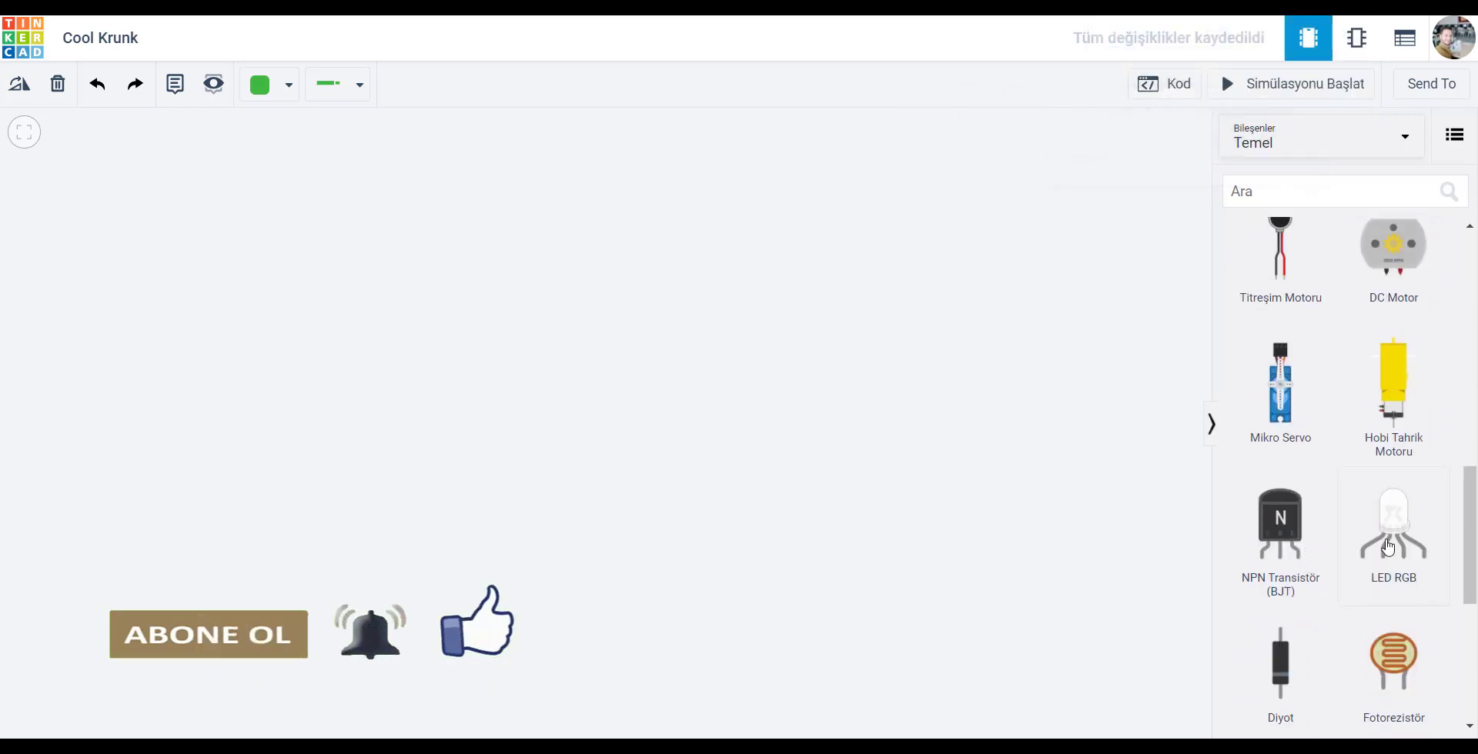
{"action": "scroll", "coordinate": [1347, 520], "scroll_direction": "up", "scroll_amount": 11}
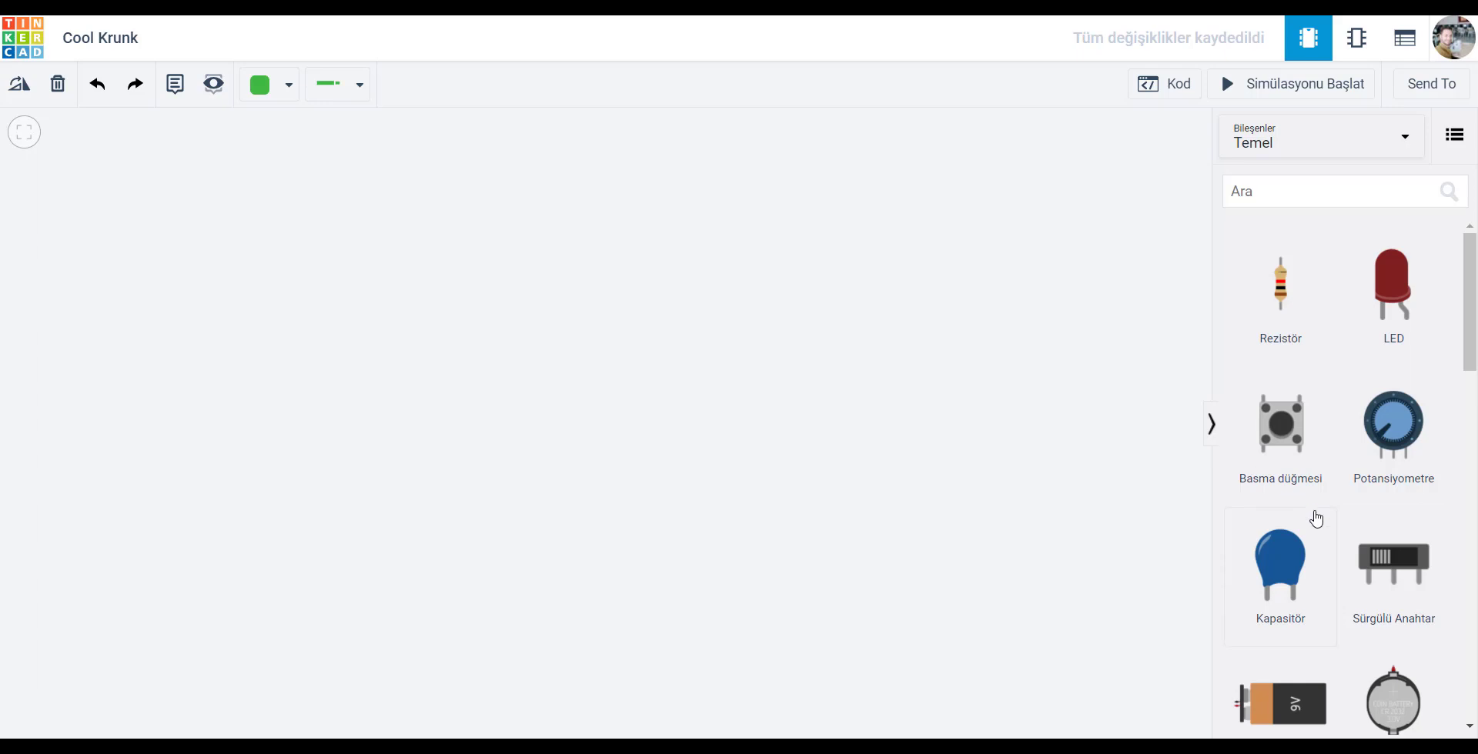
{"action": "scroll", "coordinate": [1313, 518], "scroll_direction": "down", "scroll_amount": 3}
{"action": "scroll", "coordinate": [1315, 519], "scroll_direction": "down", "scroll_amount": 2}
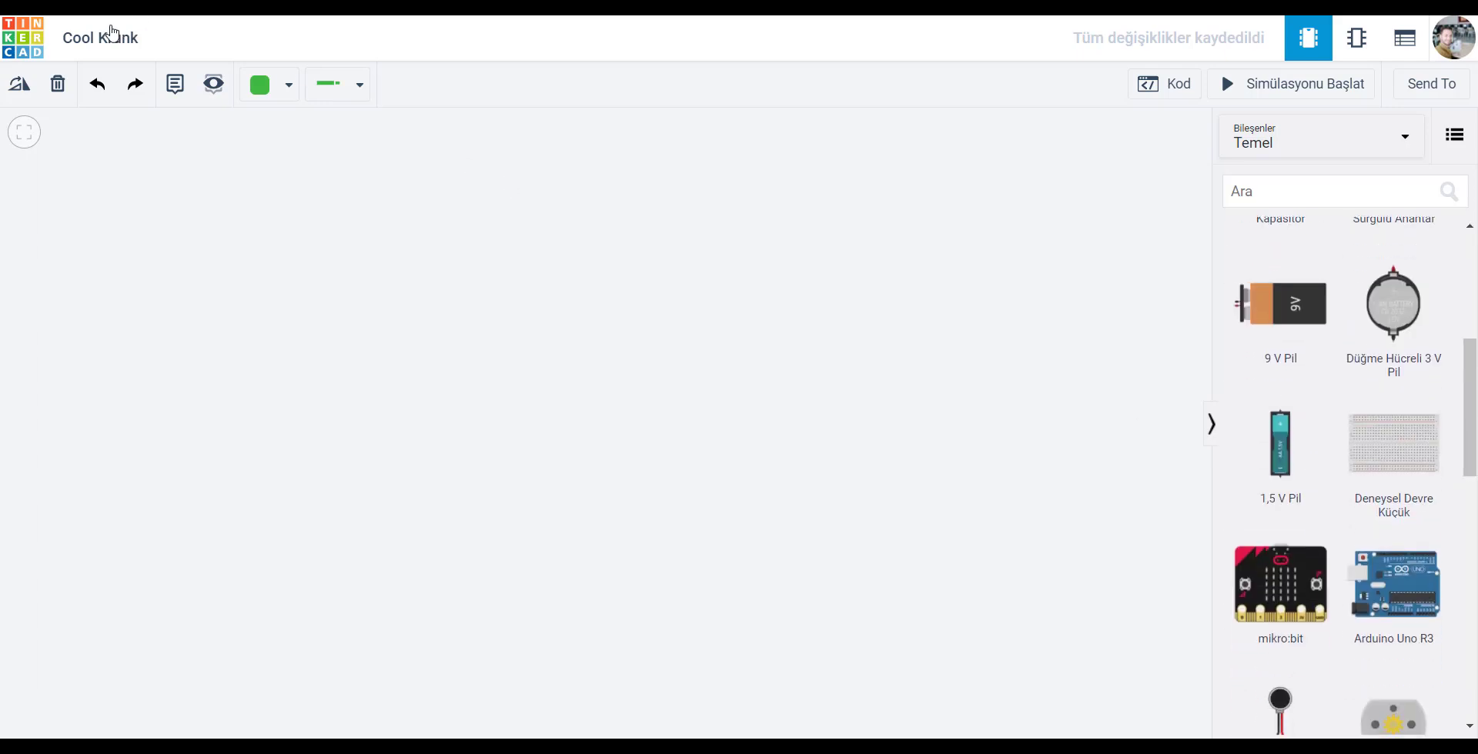
Rename the circuit to "Rgb Led Kullanımı"
{"action": "left_click", "coordinate": [120, 36]}
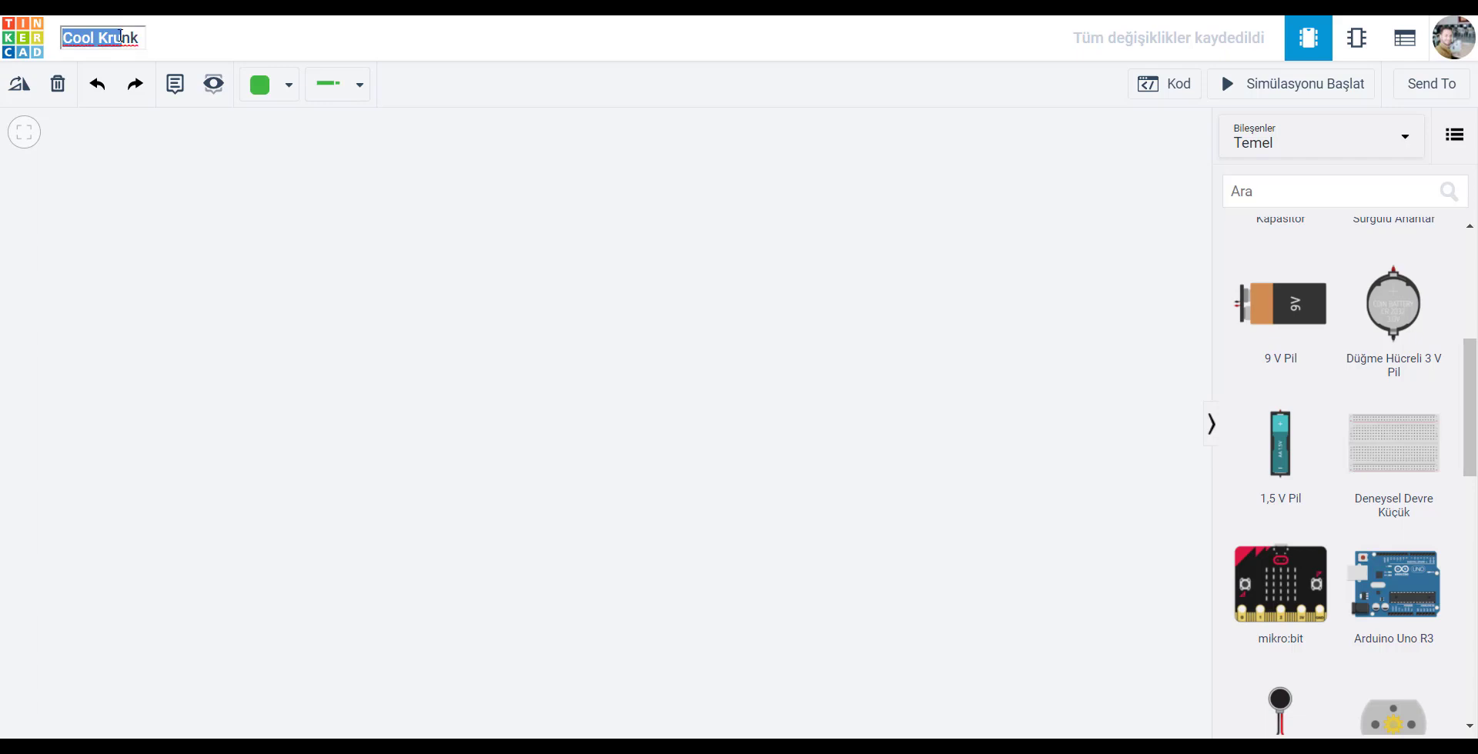
{"action": "left_click", "coordinate": [119, 35]}
{"action": "key", "text": "BackSpace"}
{"action": "key", "text": "BackSpace"}
{"action": "key", "text": "BackSpace"}
{"action": "key", "text": "BackSpace"}
{"action": "key", "text": "BackSpace"}
{"action": "key", "text": "BackSpace"}
{"action": "key", "text": "BackSpace"}
{"action": "key", "text": "BackSpace"}
{"action": "type", "text": "a"}
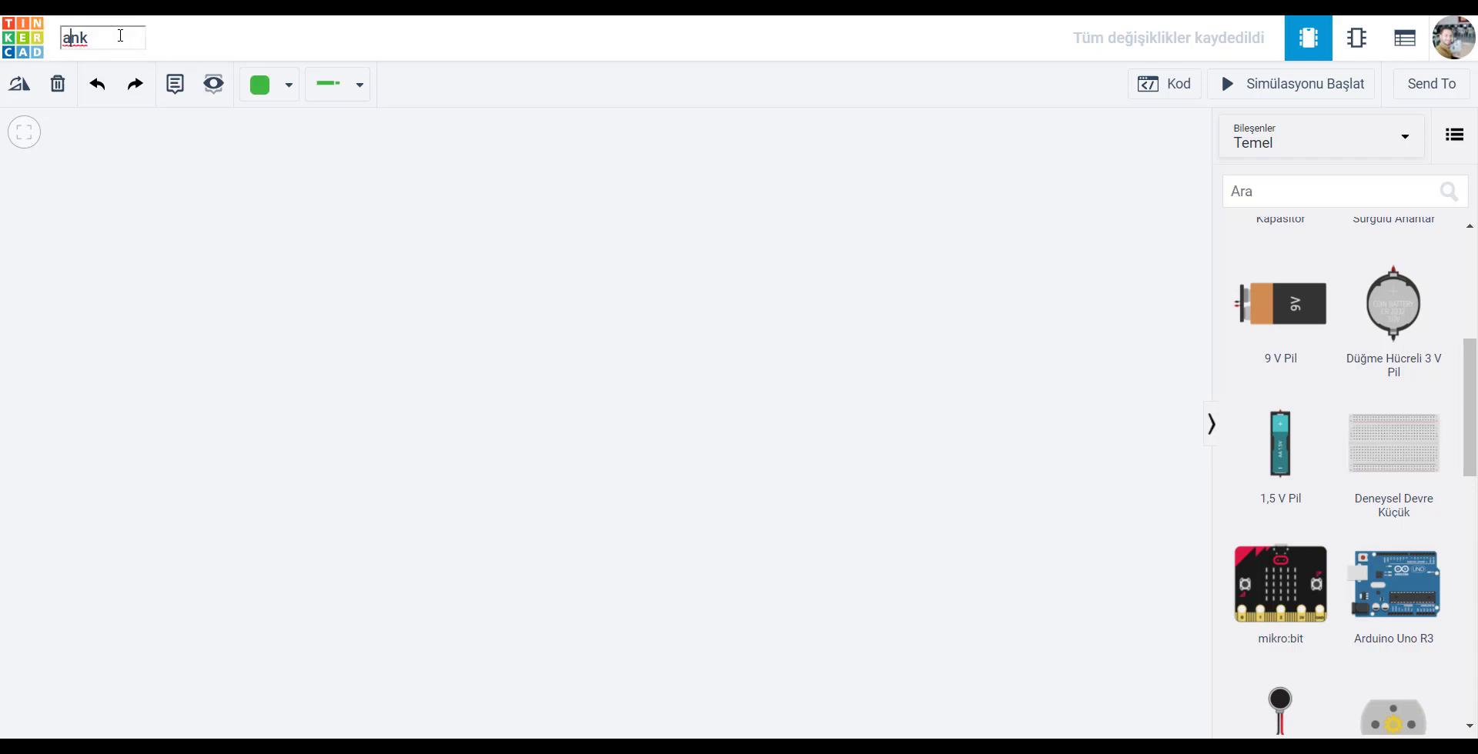
{"action": "key", "text": "ctrl+a"}
{"action": "key", "text": "BackSpace"}
{"action": "type", "text": "R"}
{"action": "type", "text": "gb"}
{"action": "type", "text": " Led"}
{"action": "type", "text": "Ko"}
{"action": "key", "text": "BackSpace"}
{"action": "type", "text": "ullanımı"}
{"action": "left_click", "coordinate": [322, 251]}
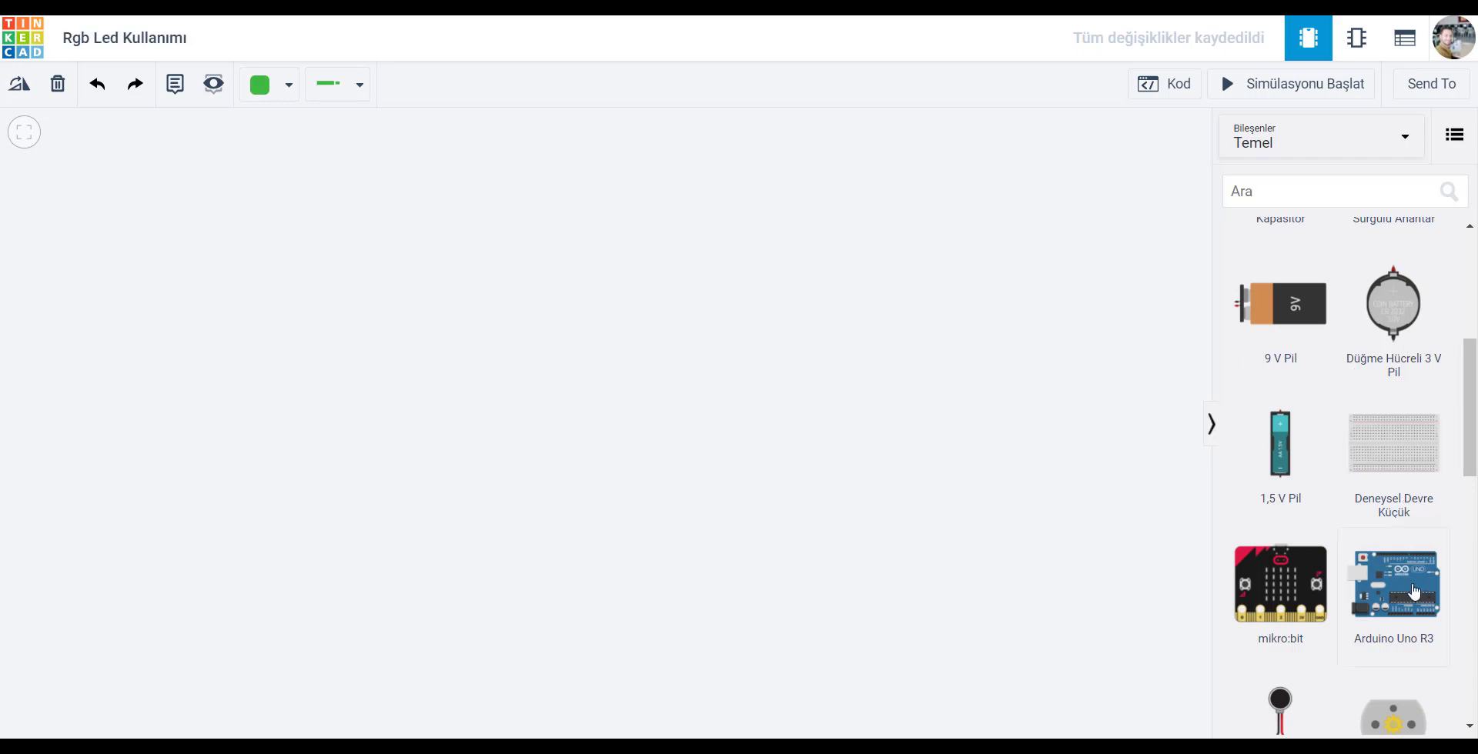
Place an Arduino Uno R3 in the workspace and a small breadboard on its right side
{"action": "left_click_drag", "start_coordinate": [1372, 587], "coordinate": [491, 385]}
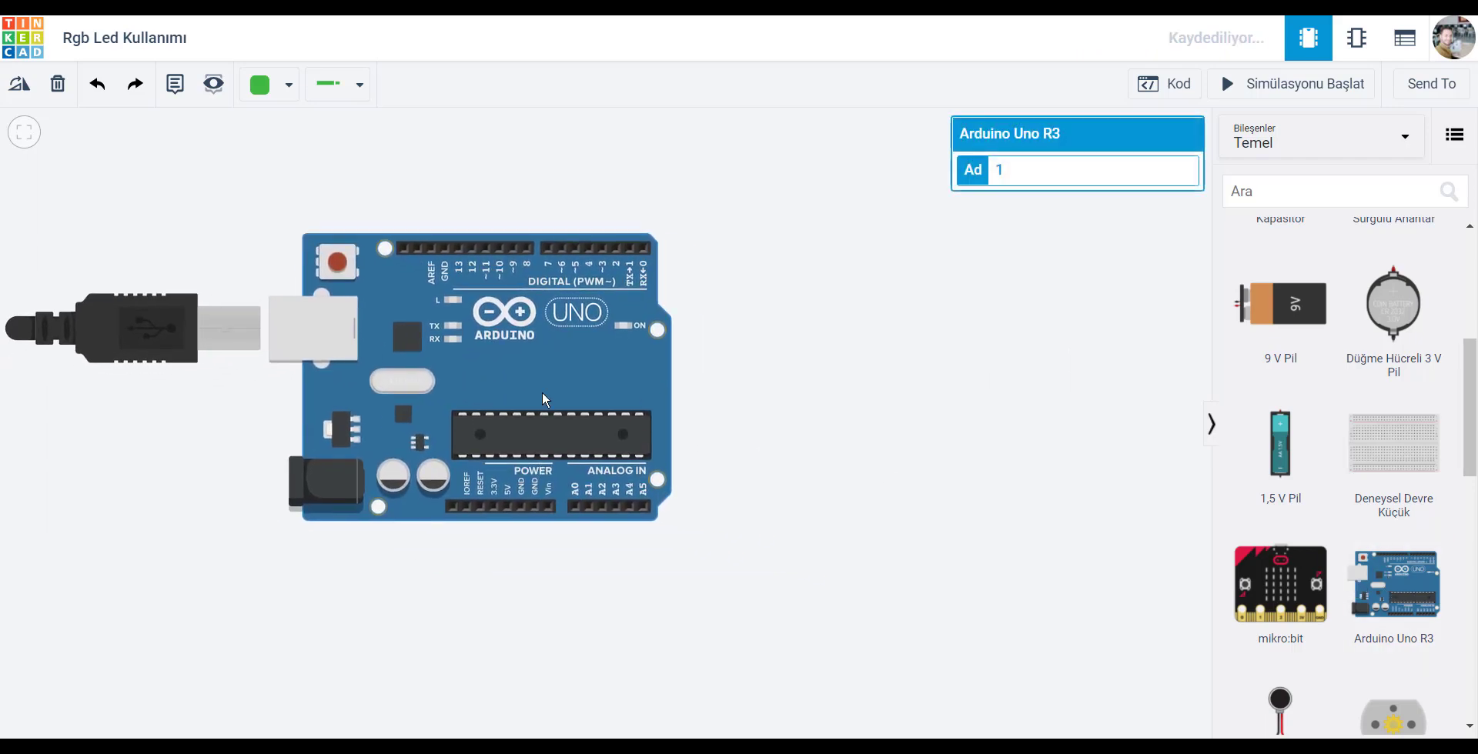
{"action": "left_click_drag", "start_coordinate": [1395, 465], "coordinate": [935, 382]}
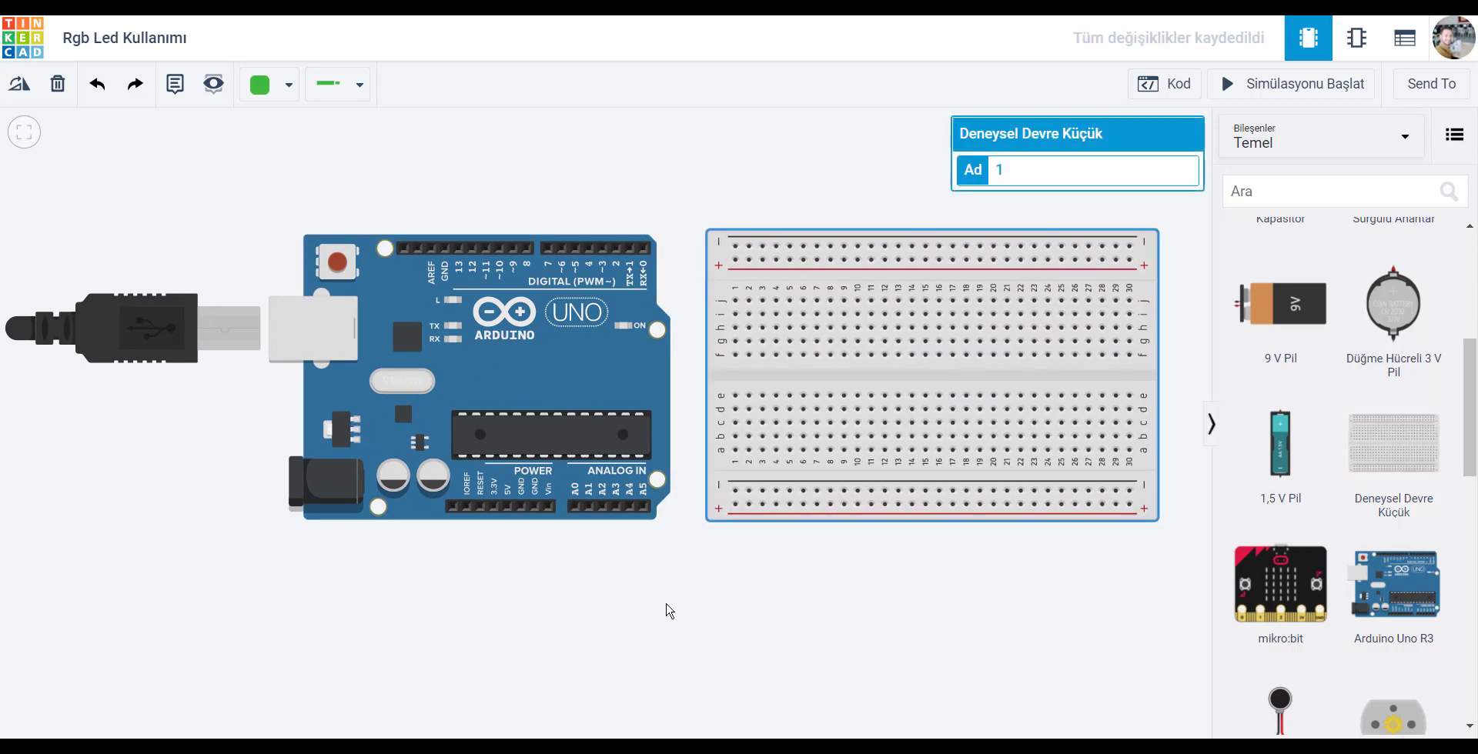
{"action": "left_click", "coordinate": [668, 610]}
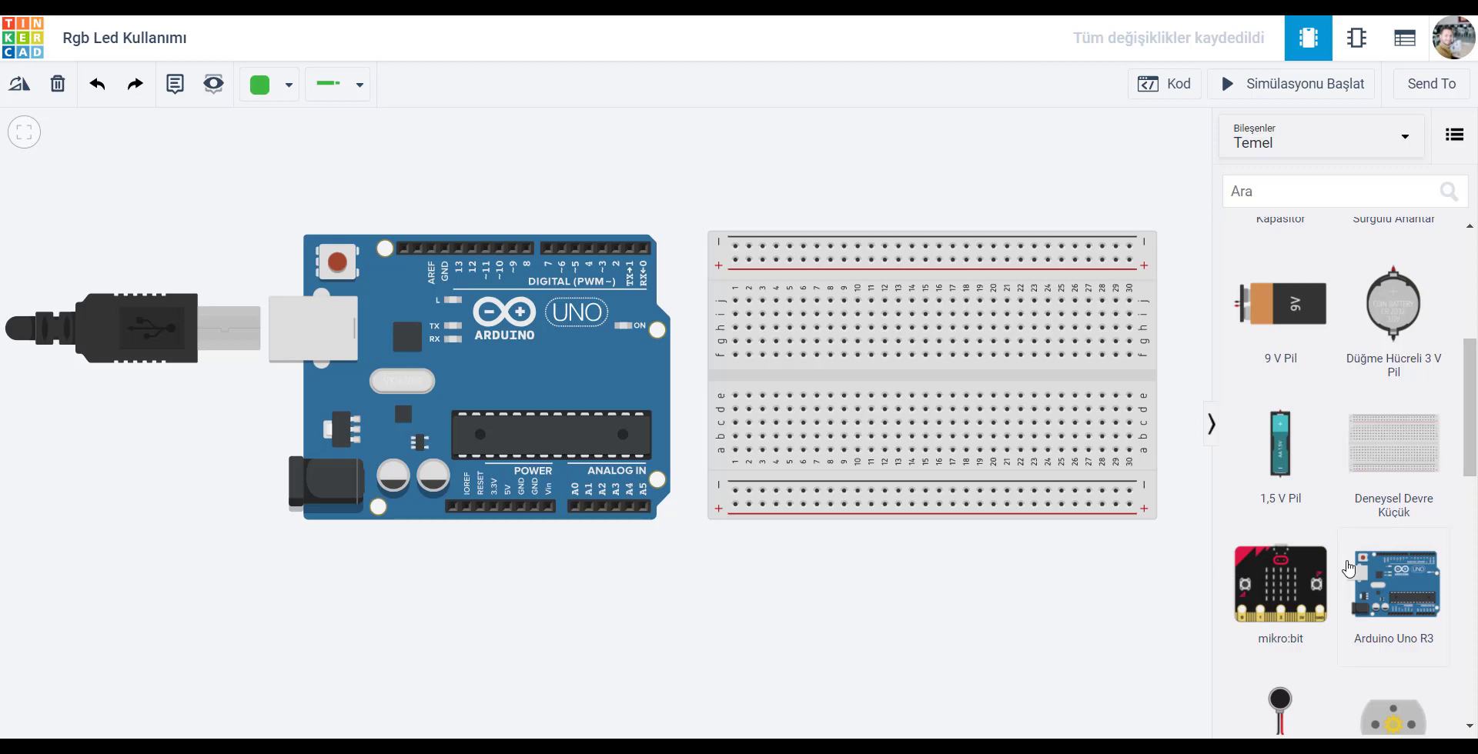
Place an RGB LED on the upper half of the breadboard with its legs in columns 9 to 12
{"action": "scroll", "coordinate": [1347, 568], "scroll_direction": "down", "scroll_amount": 6}
{"action": "scroll", "coordinate": [1347, 568], "scroll_direction": "down", "scroll_amount": 5}
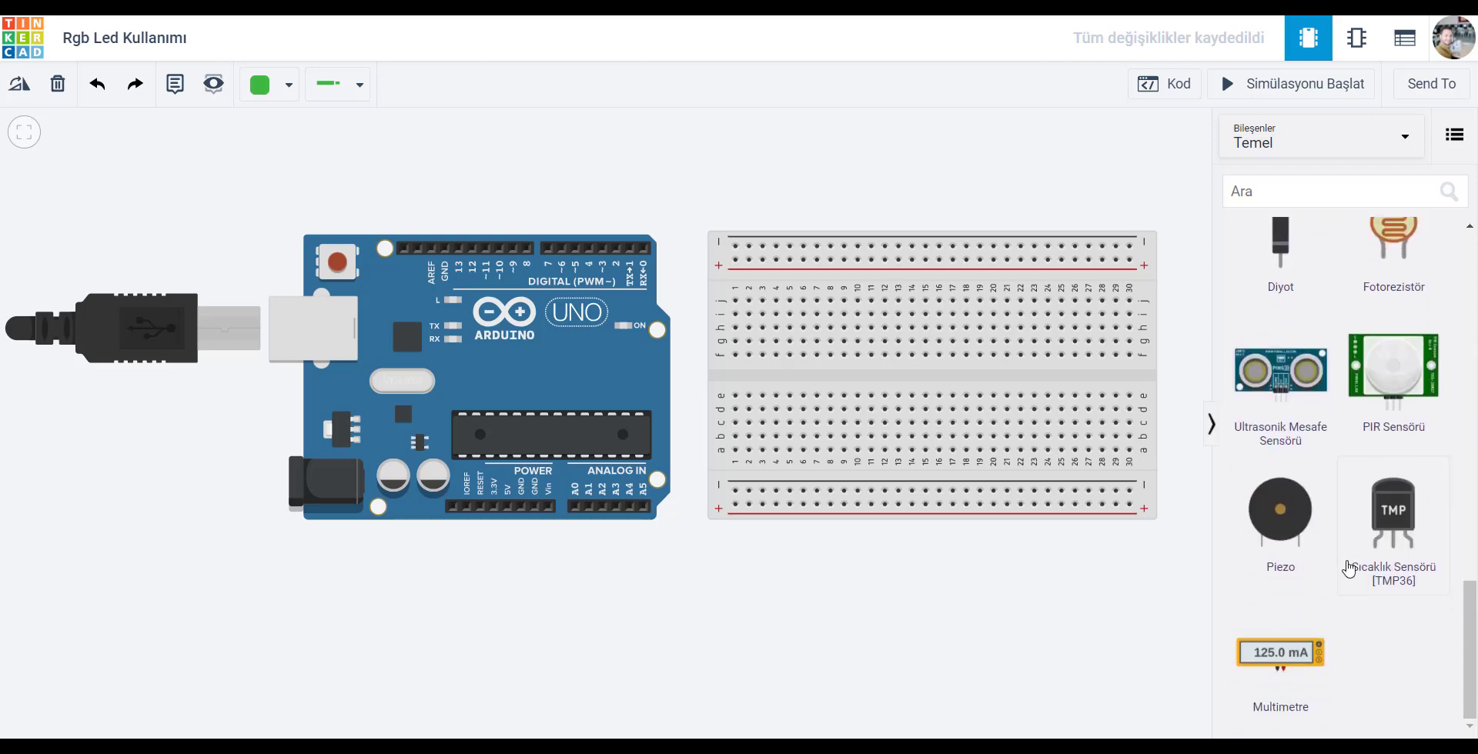
{"action": "scroll", "coordinate": [1358, 531], "scroll_direction": "up", "scroll_amount": 3}
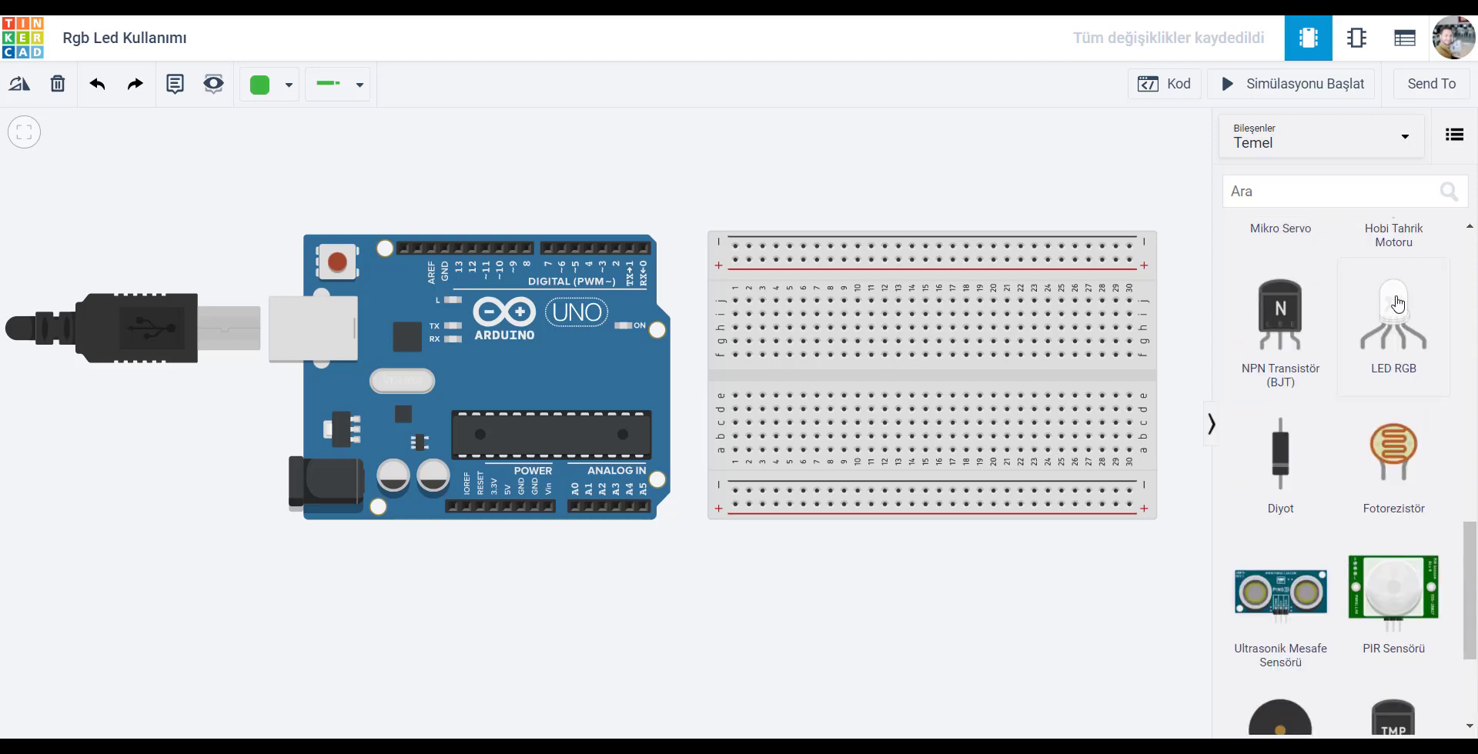
{"action": "left_click_drag", "start_coordinate": [1397, 305], "coordinate": [865, 317]}
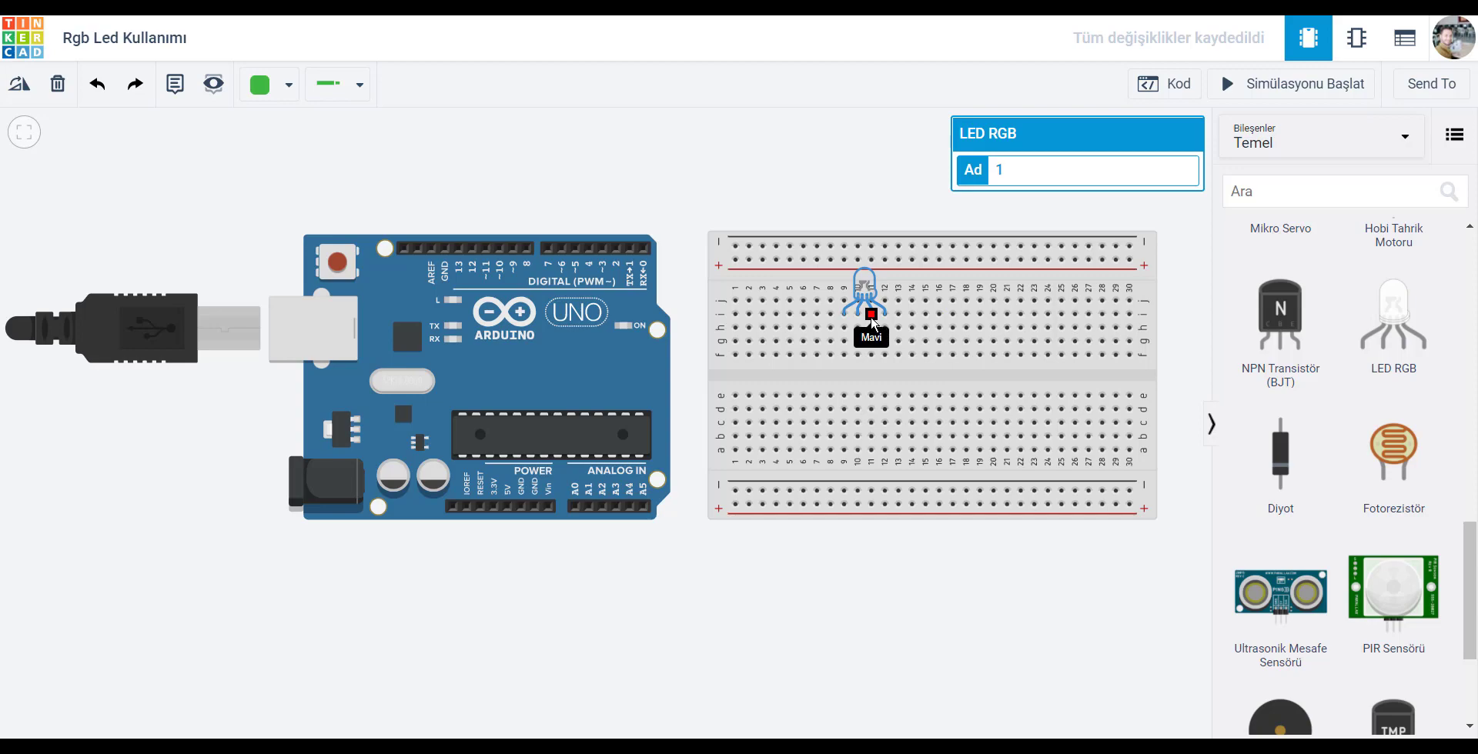
{"action": "scroll", "coordinate": [871, 320], "scroll_direction": "up", "scroll_amount": 5}
{"action": "scroll", "coordinate": [866, 321], "scroll_direction": "down", "scroll_amount": 3}
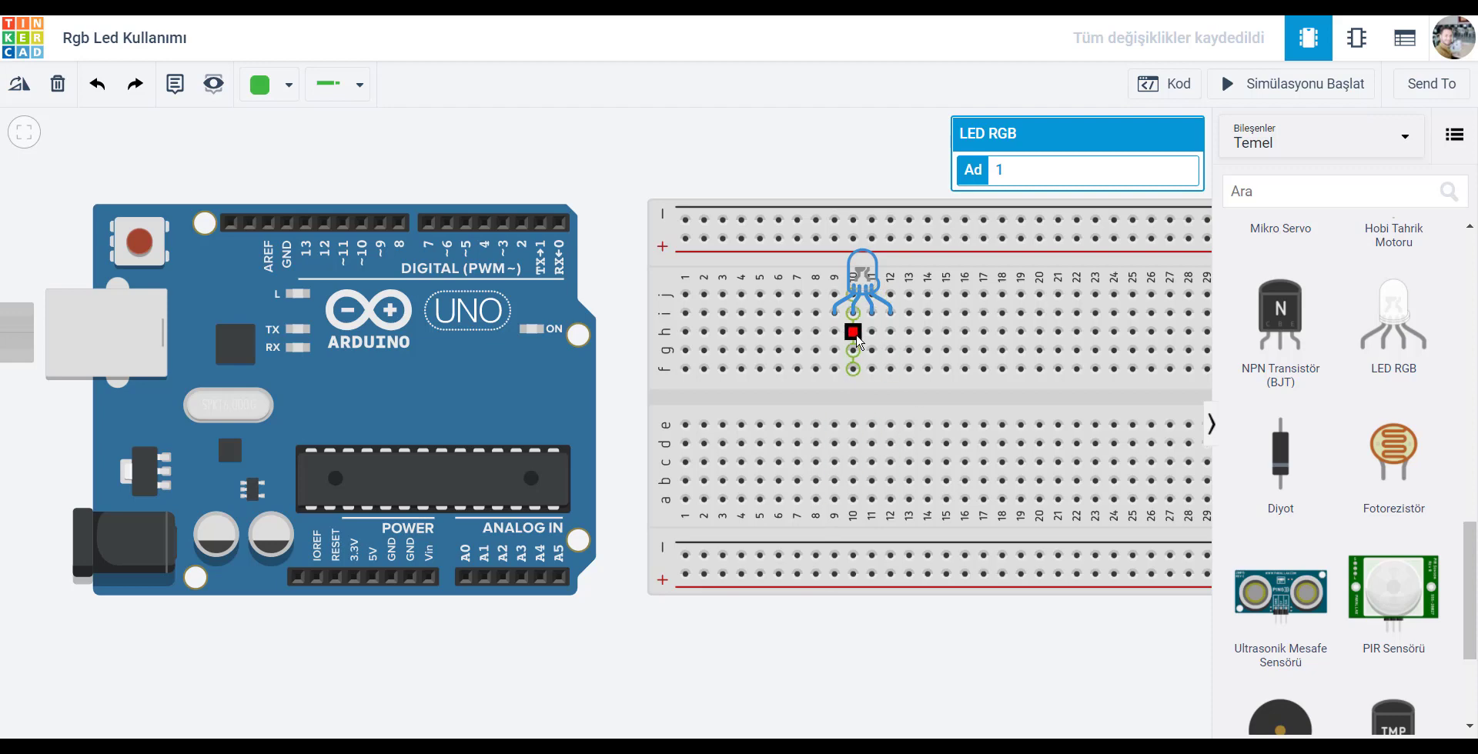
Wire breadboard column 10, row h, to the Arduino's GND power pin, routing the wire below both boards
{"action": "left_click", "coordinate": [853, 331]}
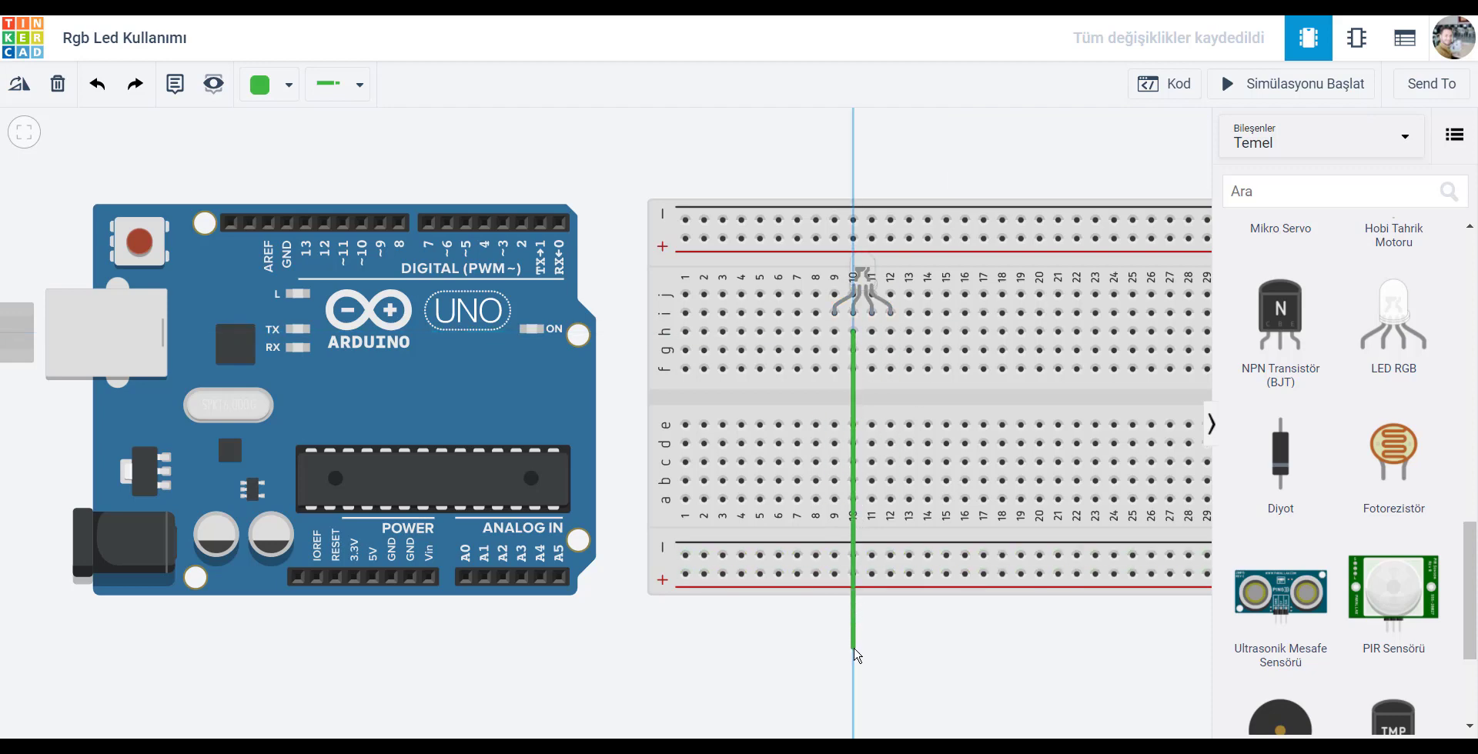
{"action": "left_click", "coordinate": [853, 648]}
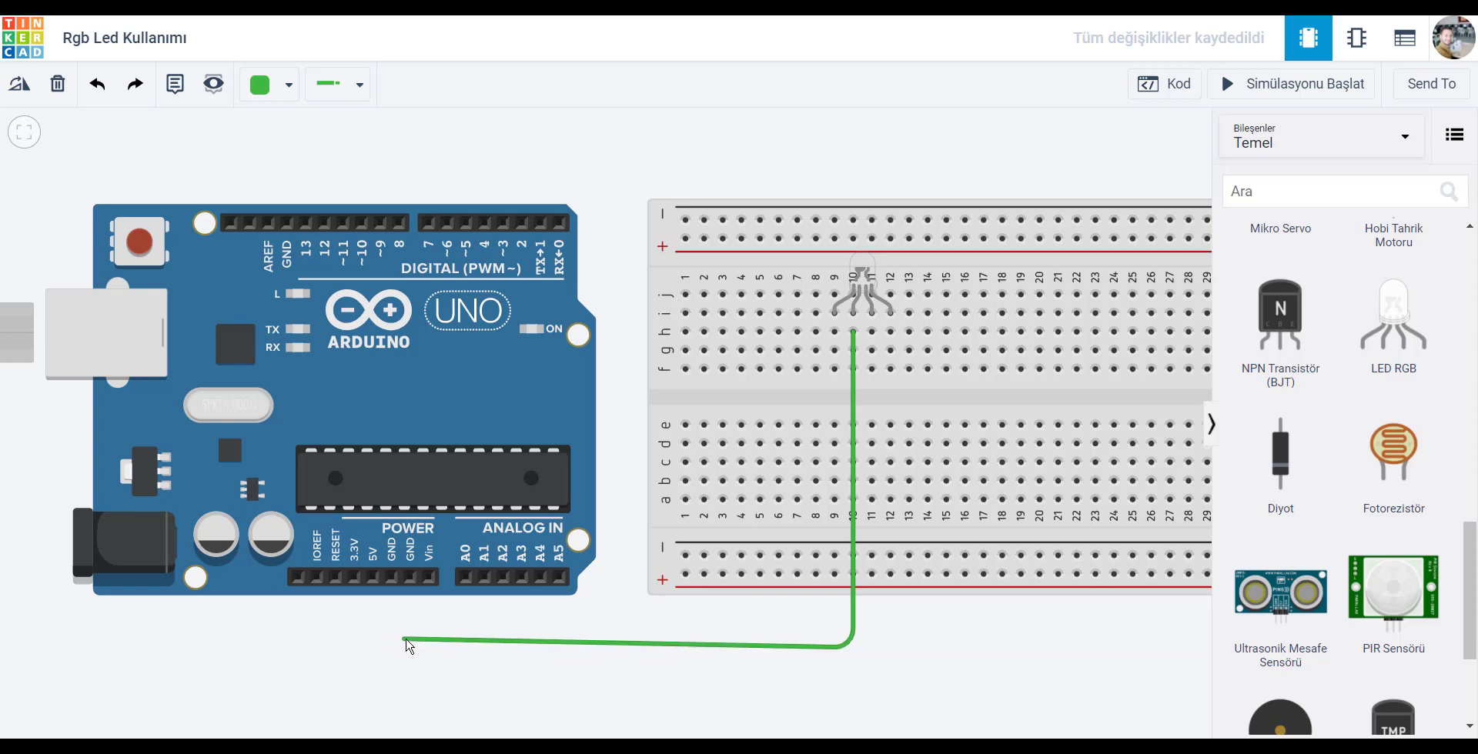
{"action": "left_click", "coordinate": [407, 648]}
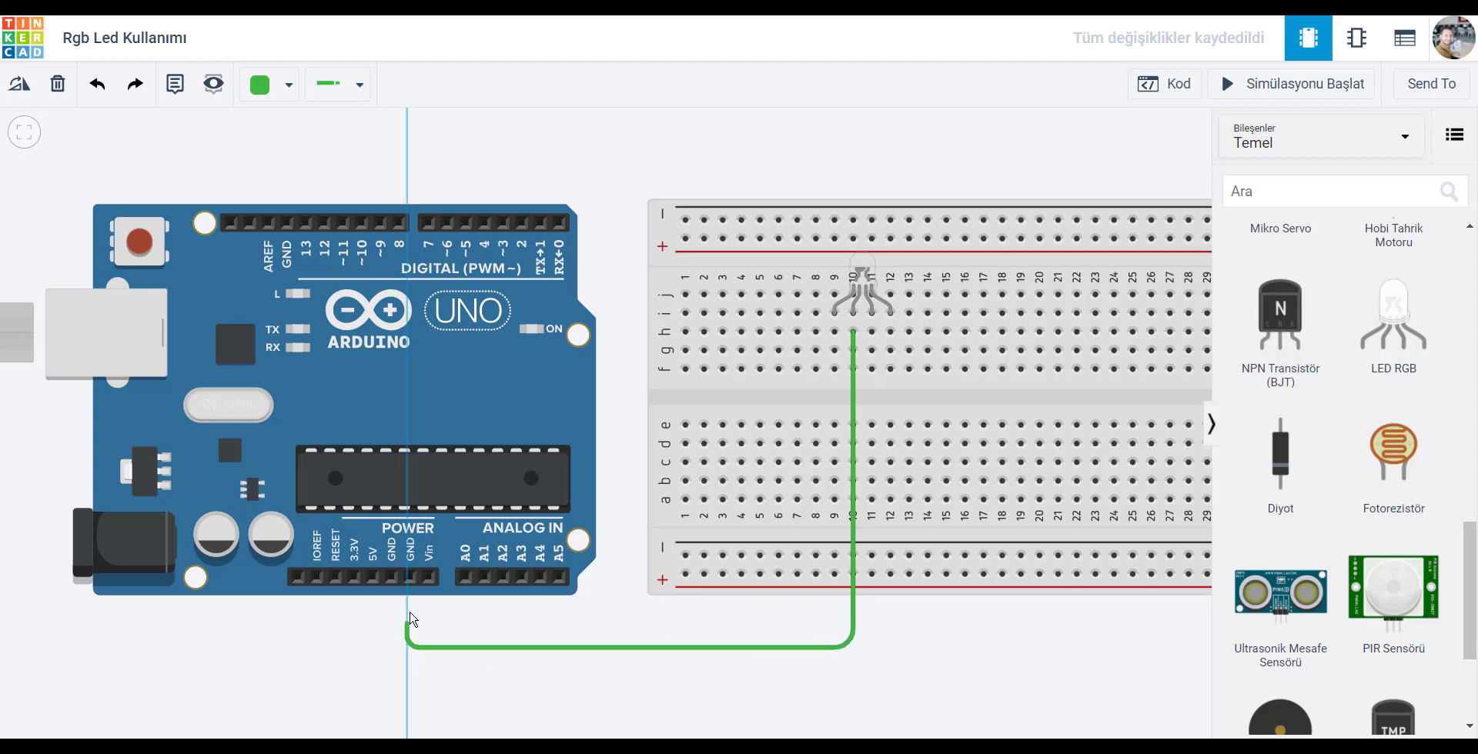
{"action": "left_click", "coordinate": [410, 578]}
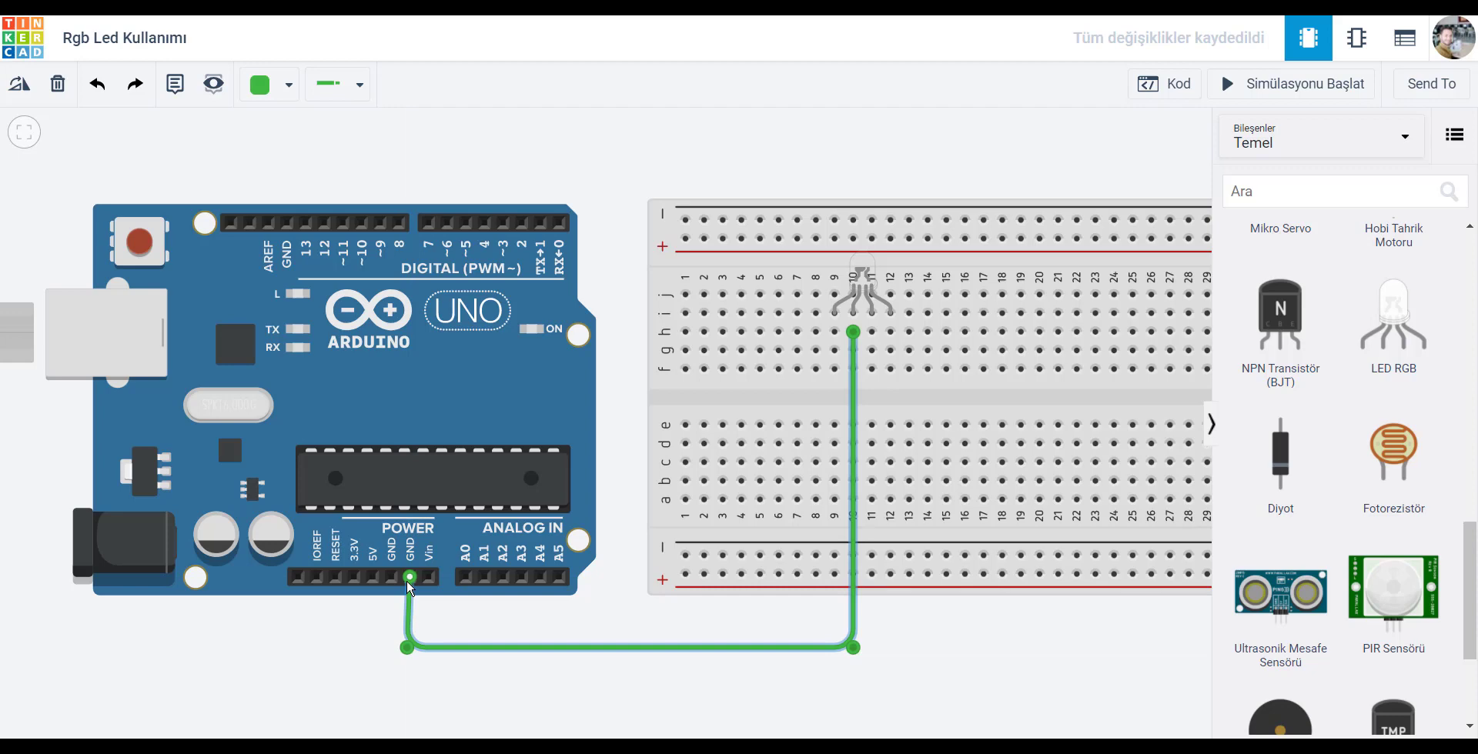
Change the GND wire's colour to black
{"action": "left_click", "coordinate": [261, 99]}
{"action": "left_click", "coordinate": [298, 146]}
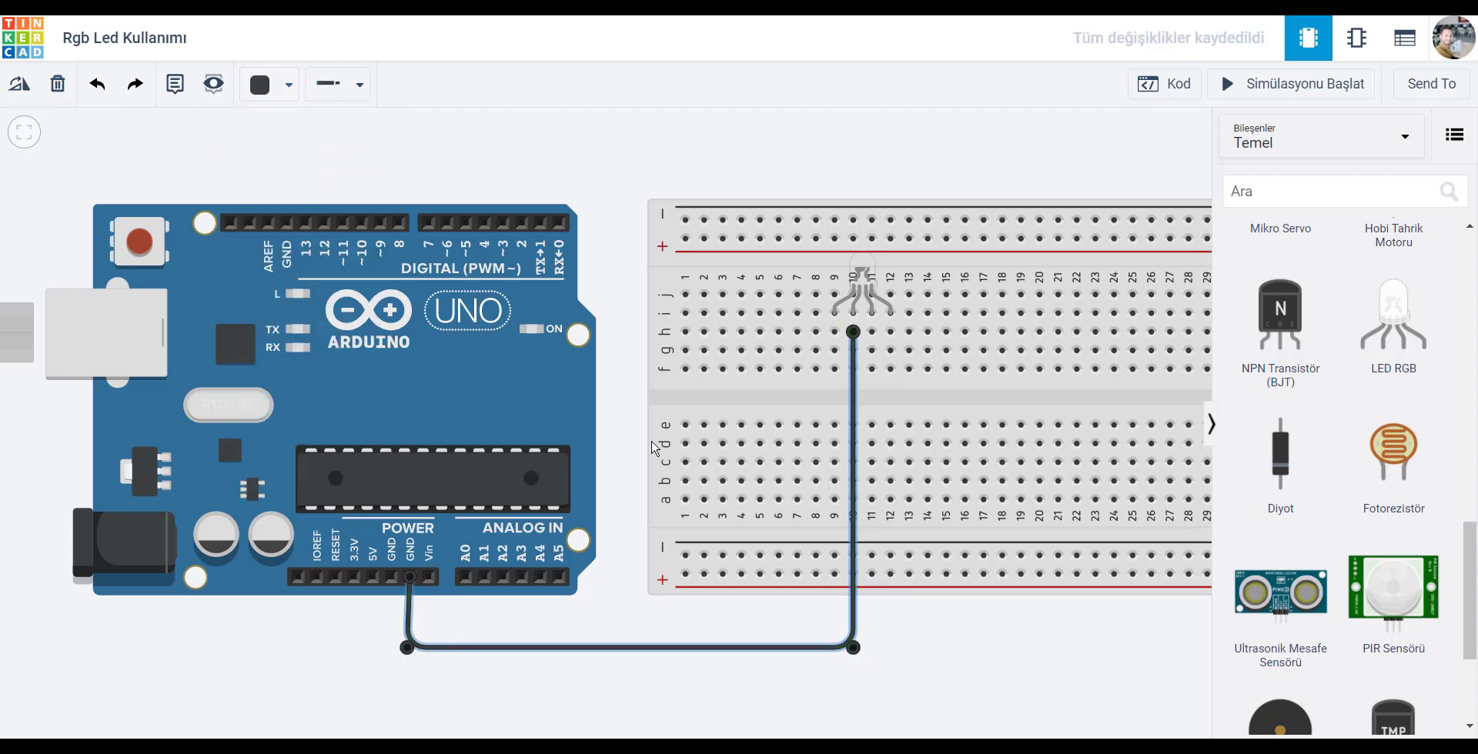
{"action": "left_click", "coordinate": [946, 648]}
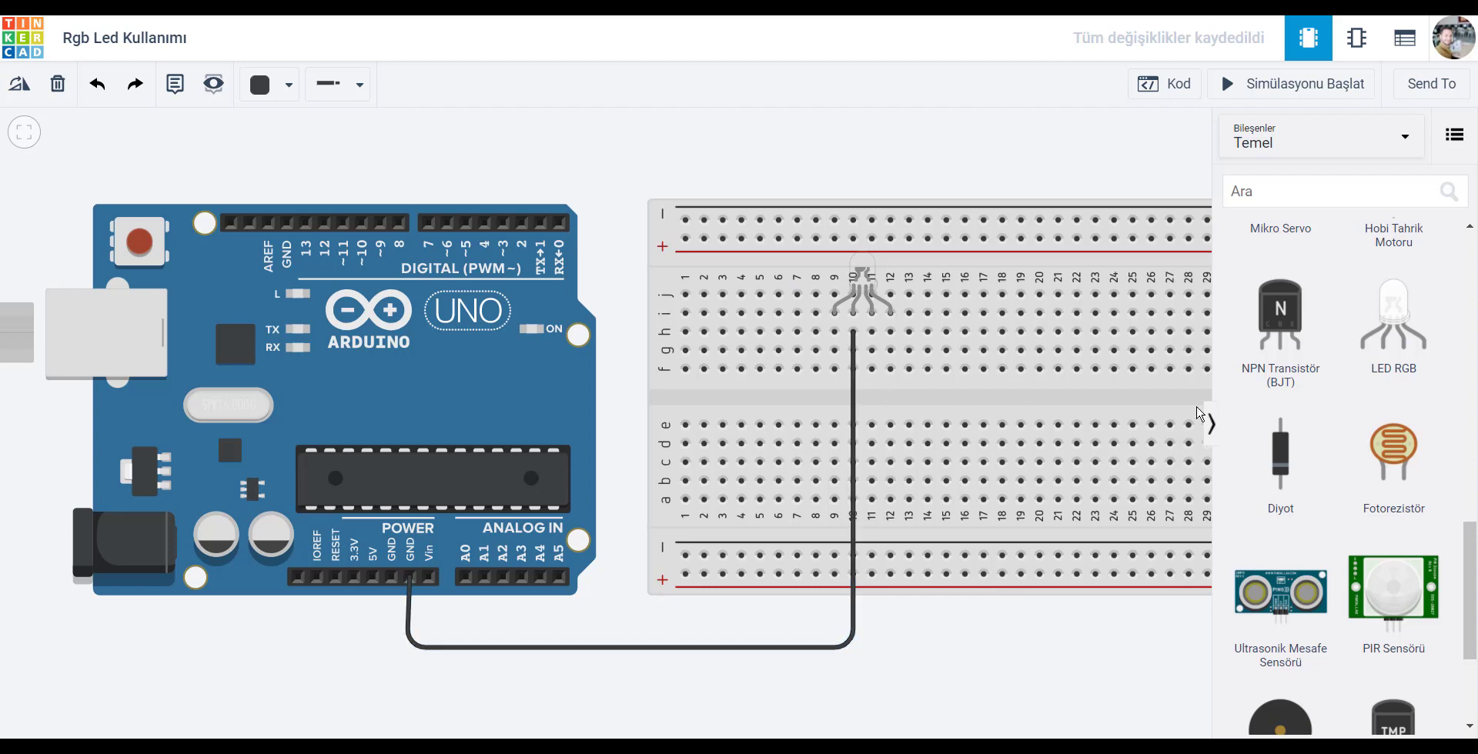
Add a resistor below the breadboard and set its resistance to 220 Ω
{"action": "scroll", "coordinate": [1361, 445], "scroll_direction": "up", "scroll_amount": 6}
{"action": "scroll", "coordinate": [1361, 445], "scroll_direction": "up", "scroll_amount": 7}
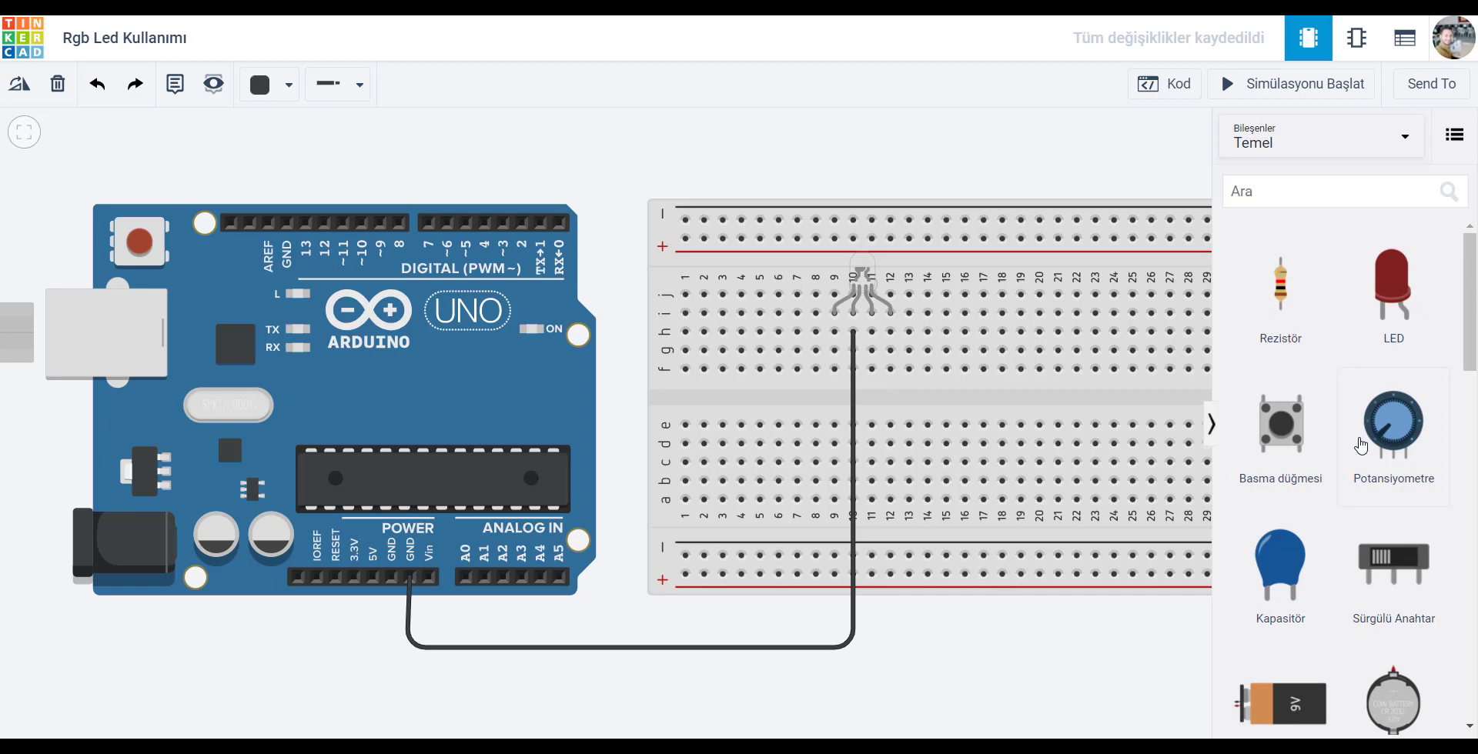
{"action": "left_click_drag", "start_coordinate": [1281, 292], "coordinate": [907, 654]}
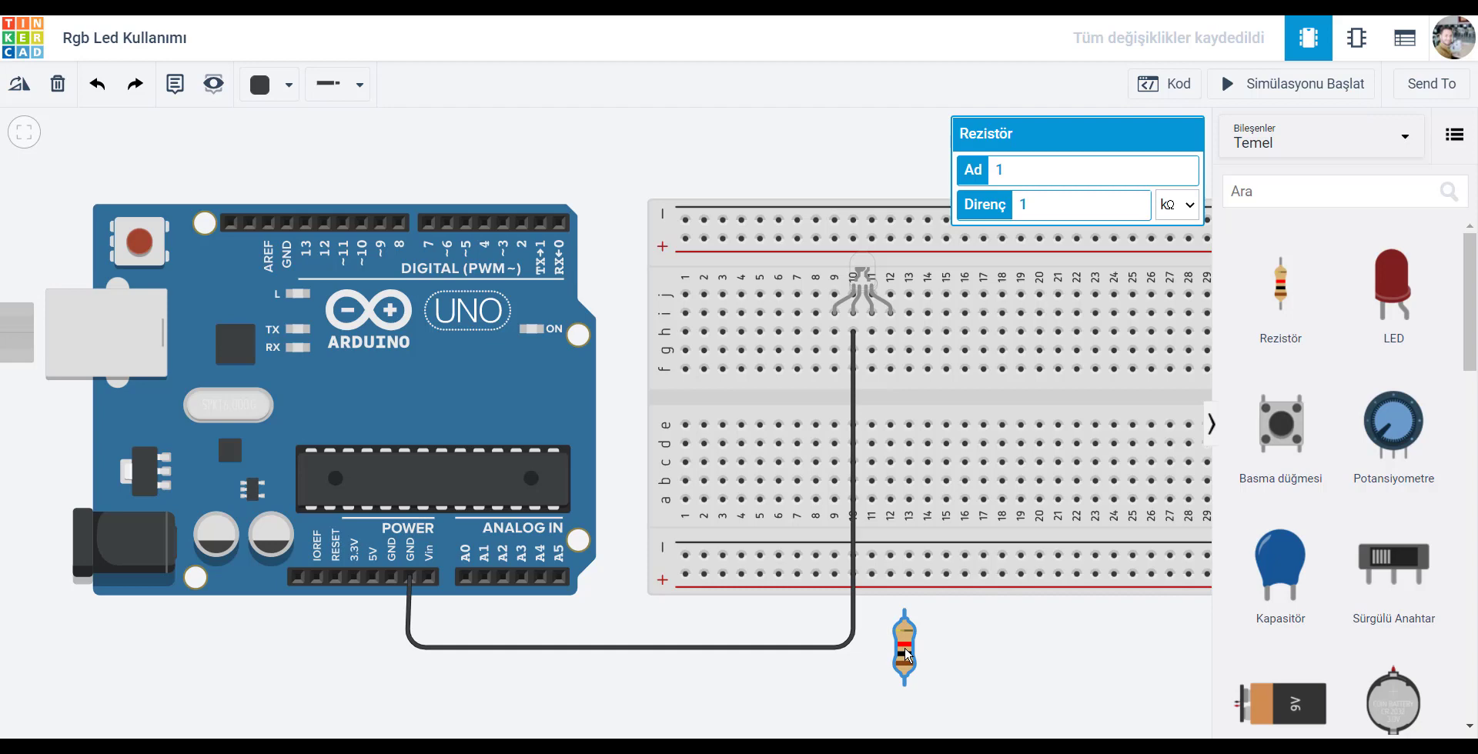
{"action": "double_click", "coordinate": [1046, 197]}
{"action": "type", "text": "220"}
{"action": "left_click", "coordinate": [1079, 681]}
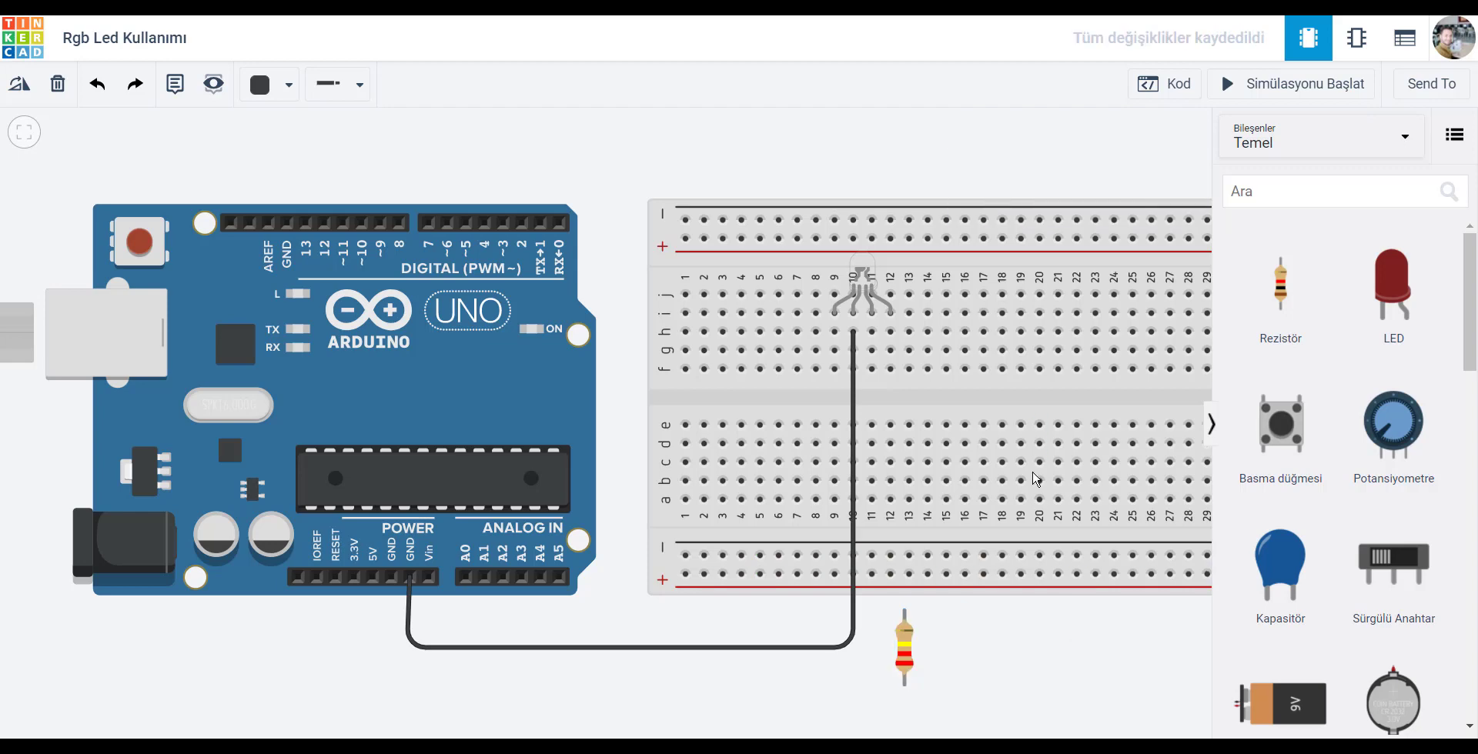
{"action": "left_click", "coordinate": [909, 640]}
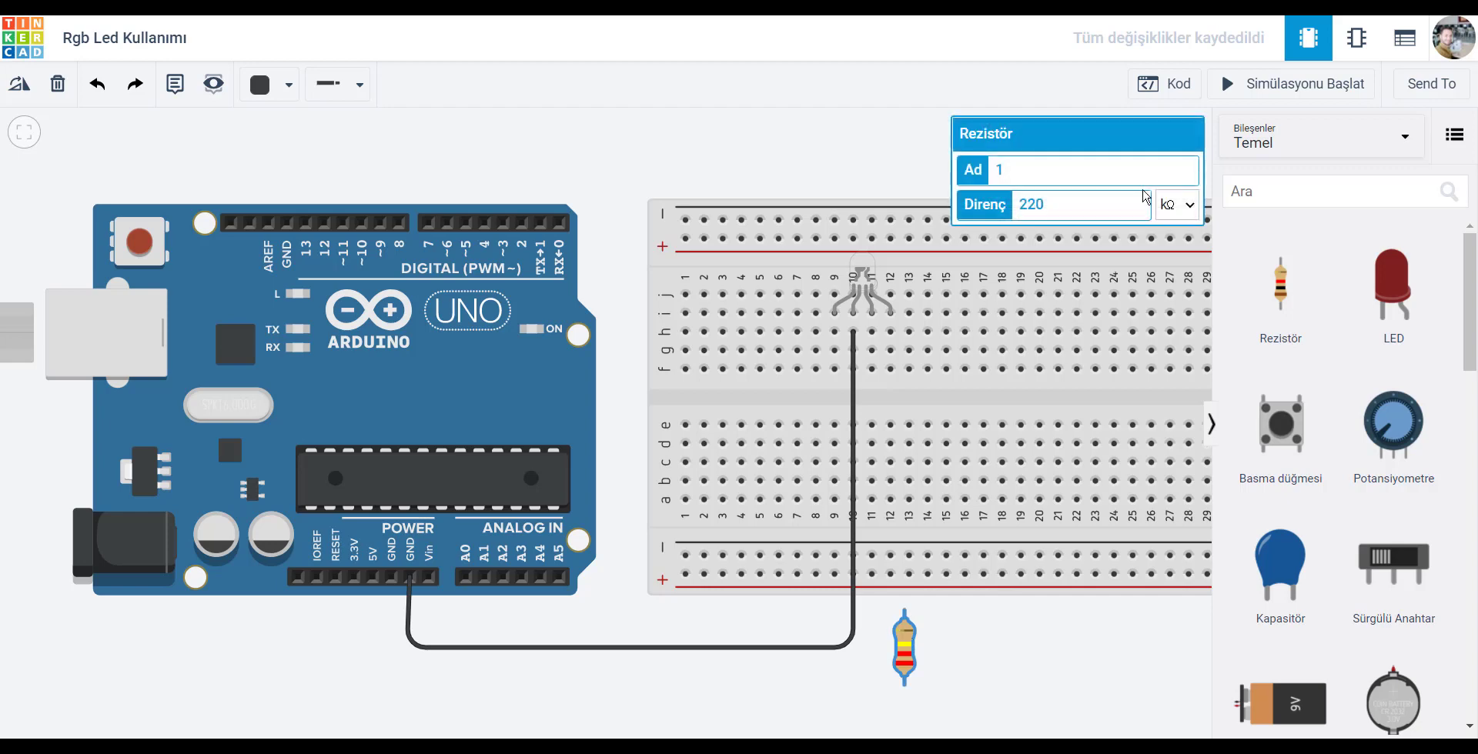
{"action": "left_click", "coordinate": [1175, 207]}
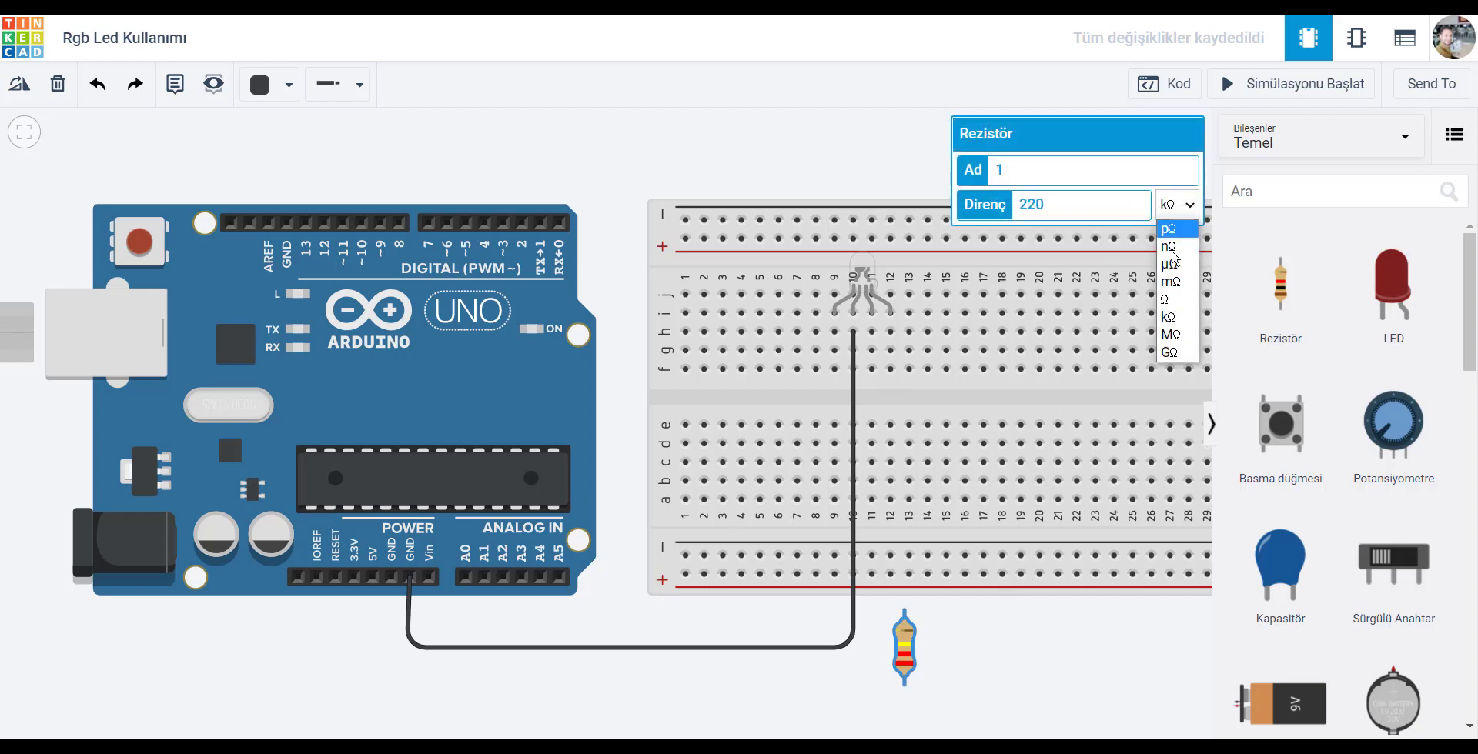
{"action": "left_click", "coordinate": [1169, 299]}
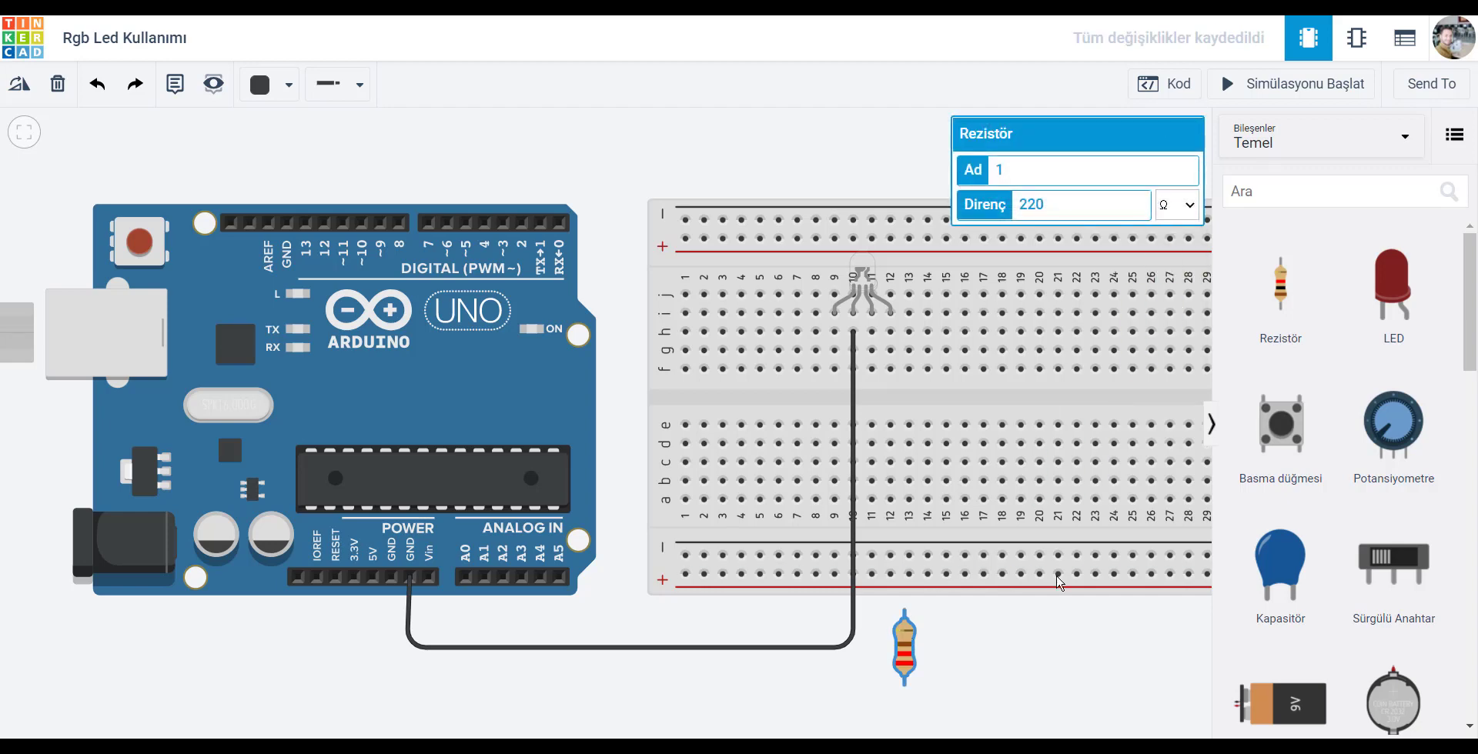
{"action": "left_click", "coordinate": [1030, 703]}
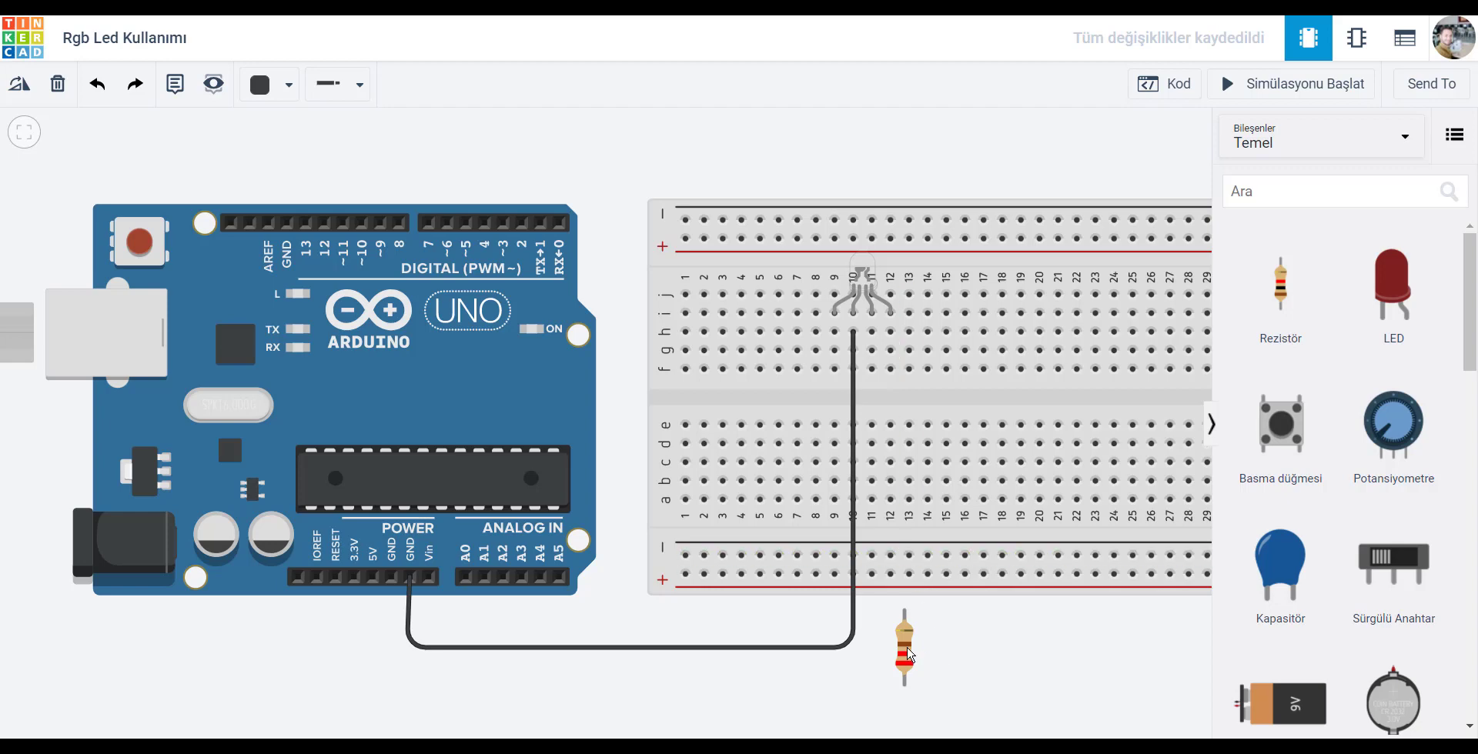
Move the resistor to column 9 across the breadboard's centre gap and place two copies of it in columns 11 and 12
{"action": "left_click_drag", "start_coordinate": [909, 654], "coordinate": [837, 415]}
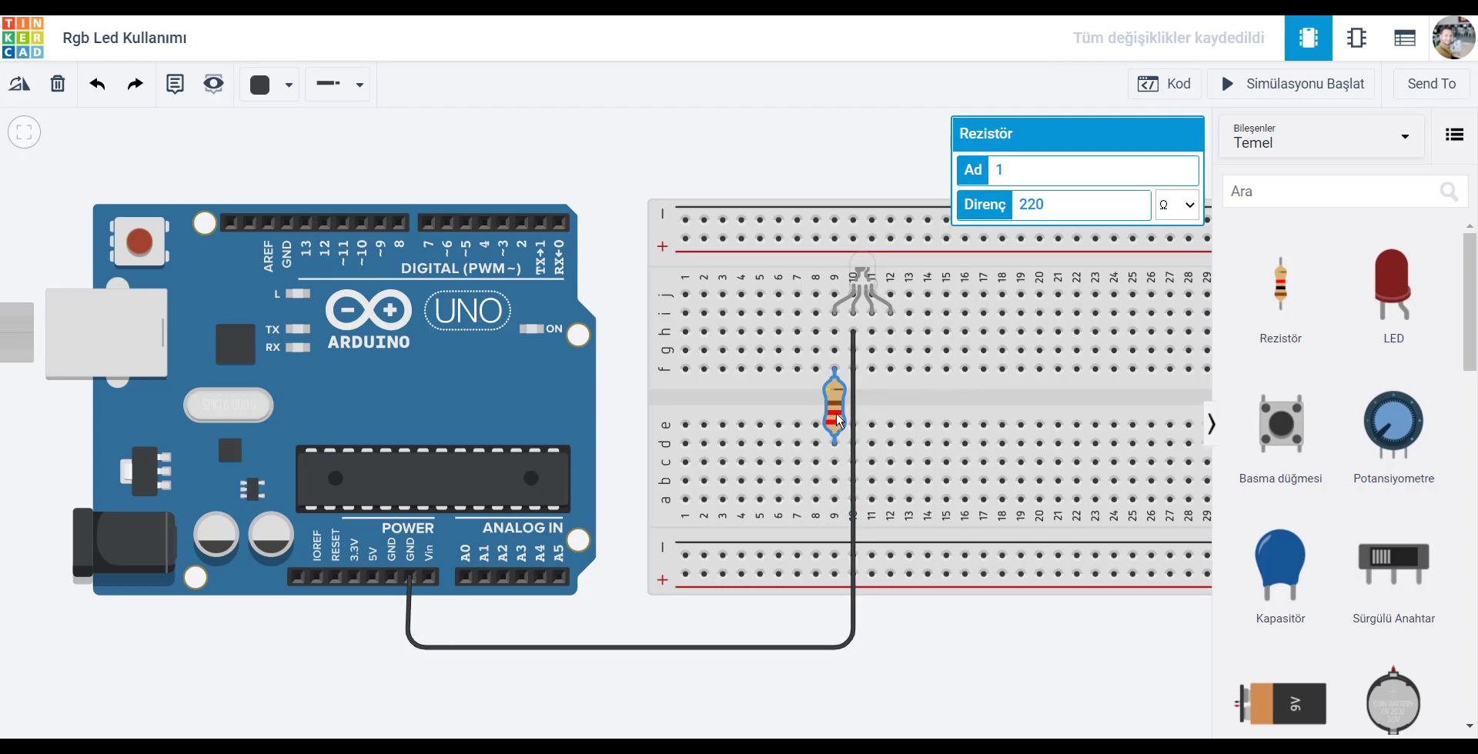
{"action": "key", "text": "ctrl+c"}
{"action": "key", "text": "ctrl+v"}
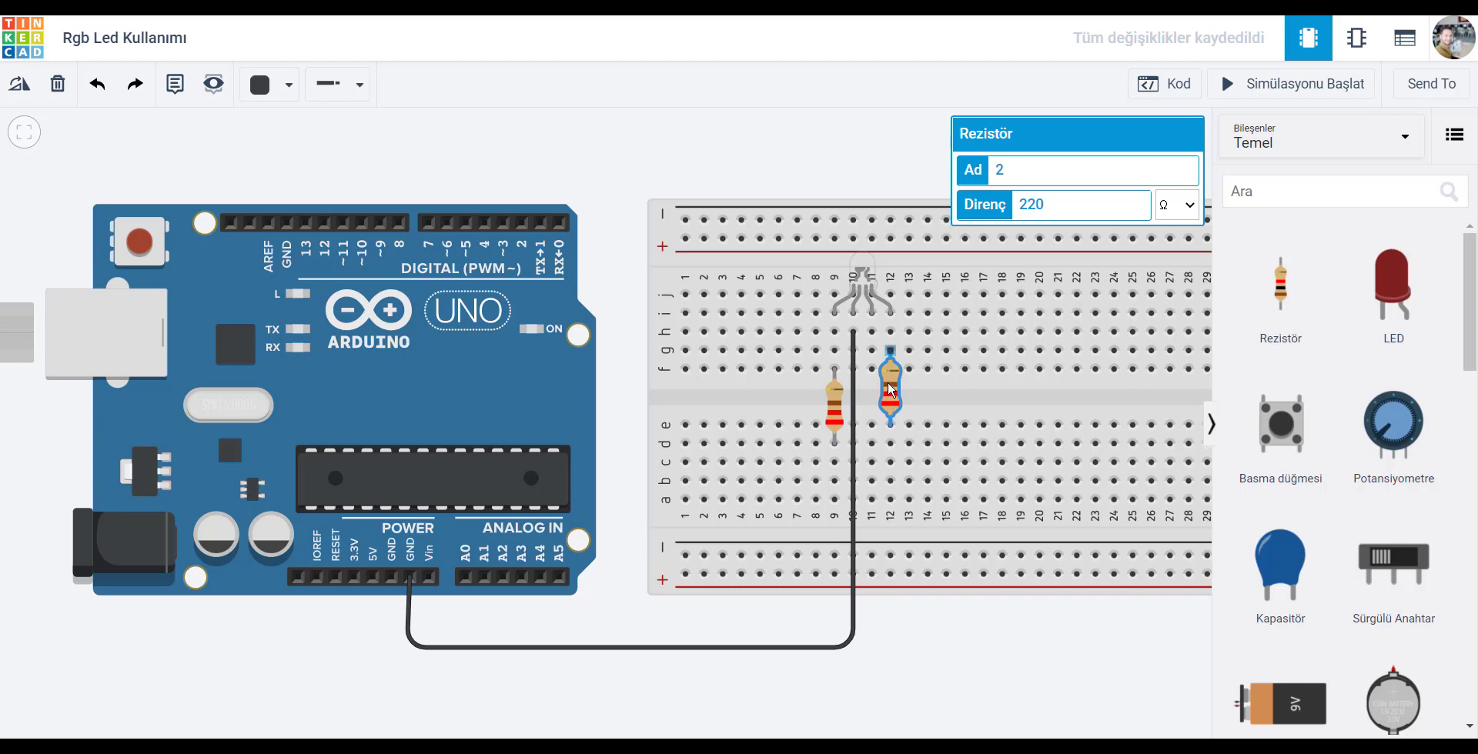
{"action": "left_click_drag", "start_coordinate": [891, 402], "coordinate": [872, 412]}
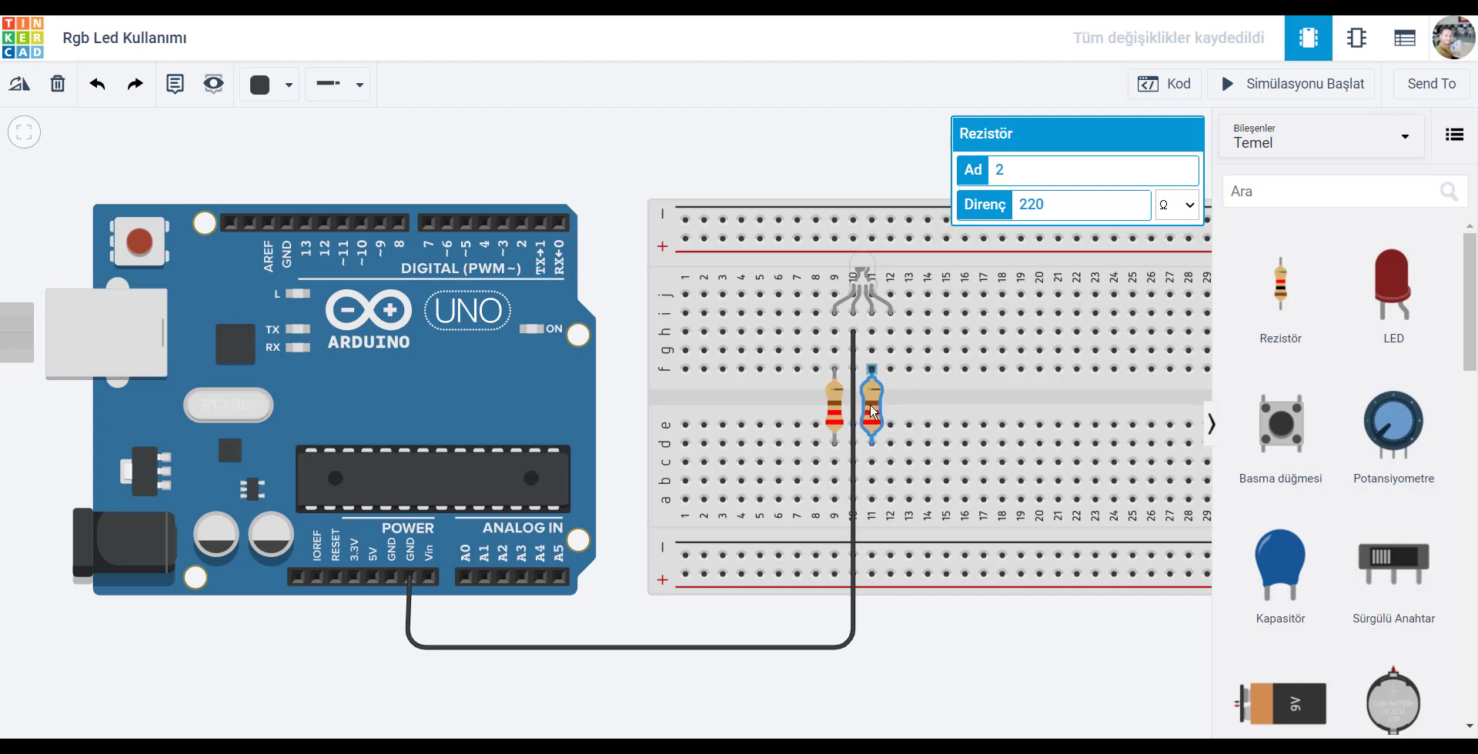
{"action": "key", "text": "ctrl+v"}
{"action": "mouse_move", "coordinate": [871, 411]}
{"action": "left_mouse_down"}
{"action": "mouse_move", "coordinate": [925, 422]}
{"action": "mouse_move", "coordinate": [893, 415]}
{"action": "left_mouse_up"}
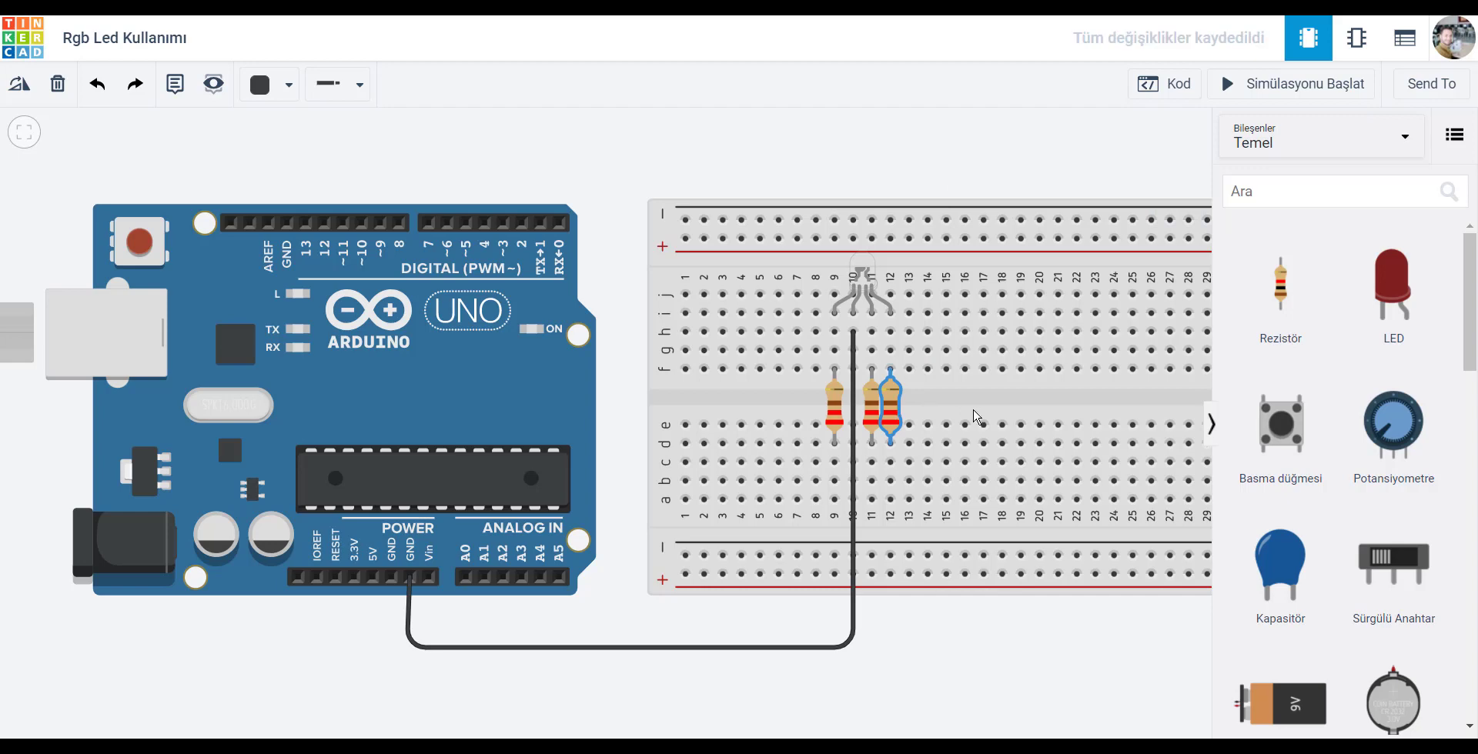
{"action": "left_click", "coordinate": [875, 416]}
{"action": "mouse_move", "coordinate": [876, 415]}
{"action": "left_mouse_down"}
{"action": "mouse_move", "coordinate": [909, 408]}
{"action": "mouse_move", "coordinate": [867, 412]}
{"action": "left_mouse_up"}
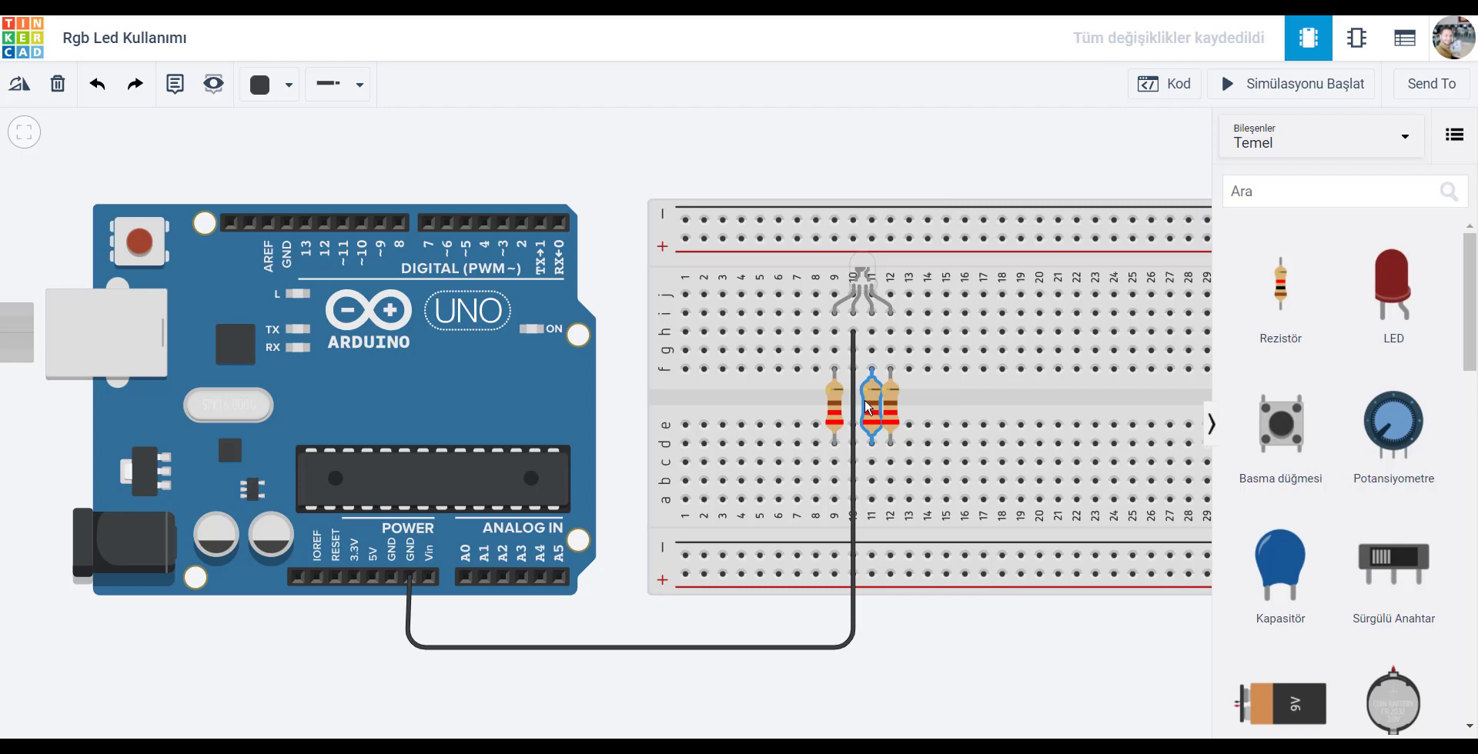
{"action": "left_click", "coordinate": [886, 404]}
{"action": "mouse_move", "coordinate": [886, 404]}
{"action": "left_mouse_down"}
{"action": "mouse_move", "coordinate": [923, 406]}
{"action": "mouse_move", "coordinate": [887, 401]}
{"action": "left_mouse_up"}
{"action": "left_click", "coordinate": [939, 400]}
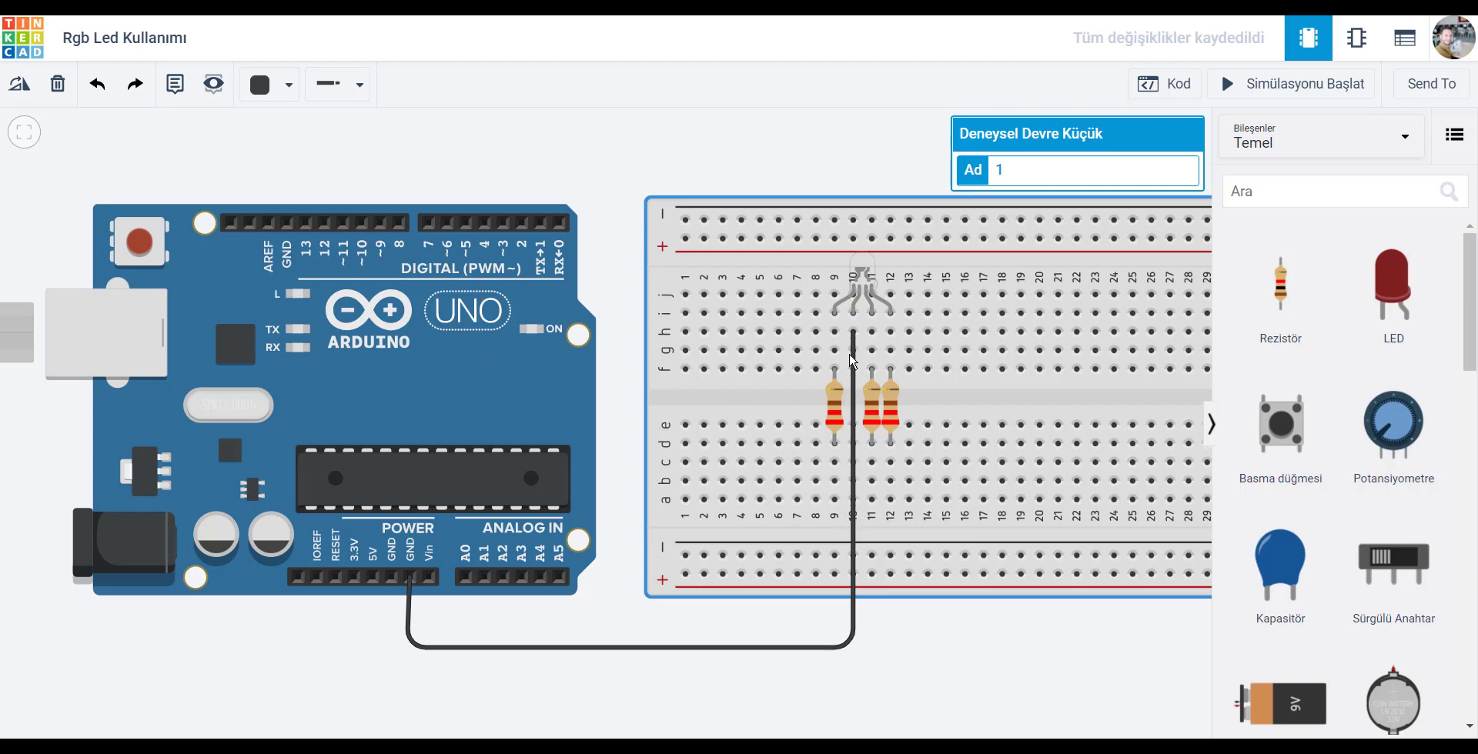
Wire breadboard column 9, row c, to Arduino digital pin 9, routing it between and above the boards, and colour the wire red
{"action": "left_click", "coordinate": [835, 465]}
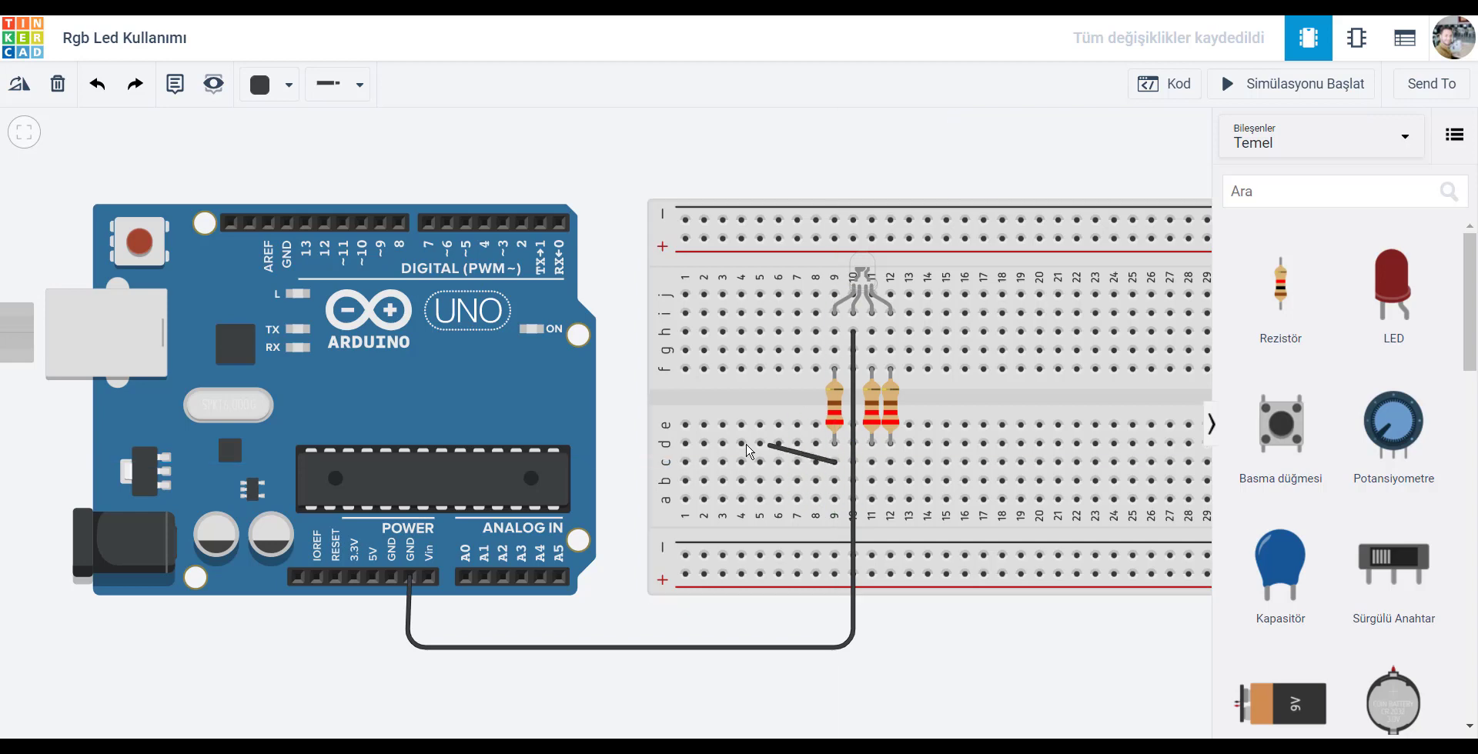
{"action": "left_click", "coordinate": [622, 462]}
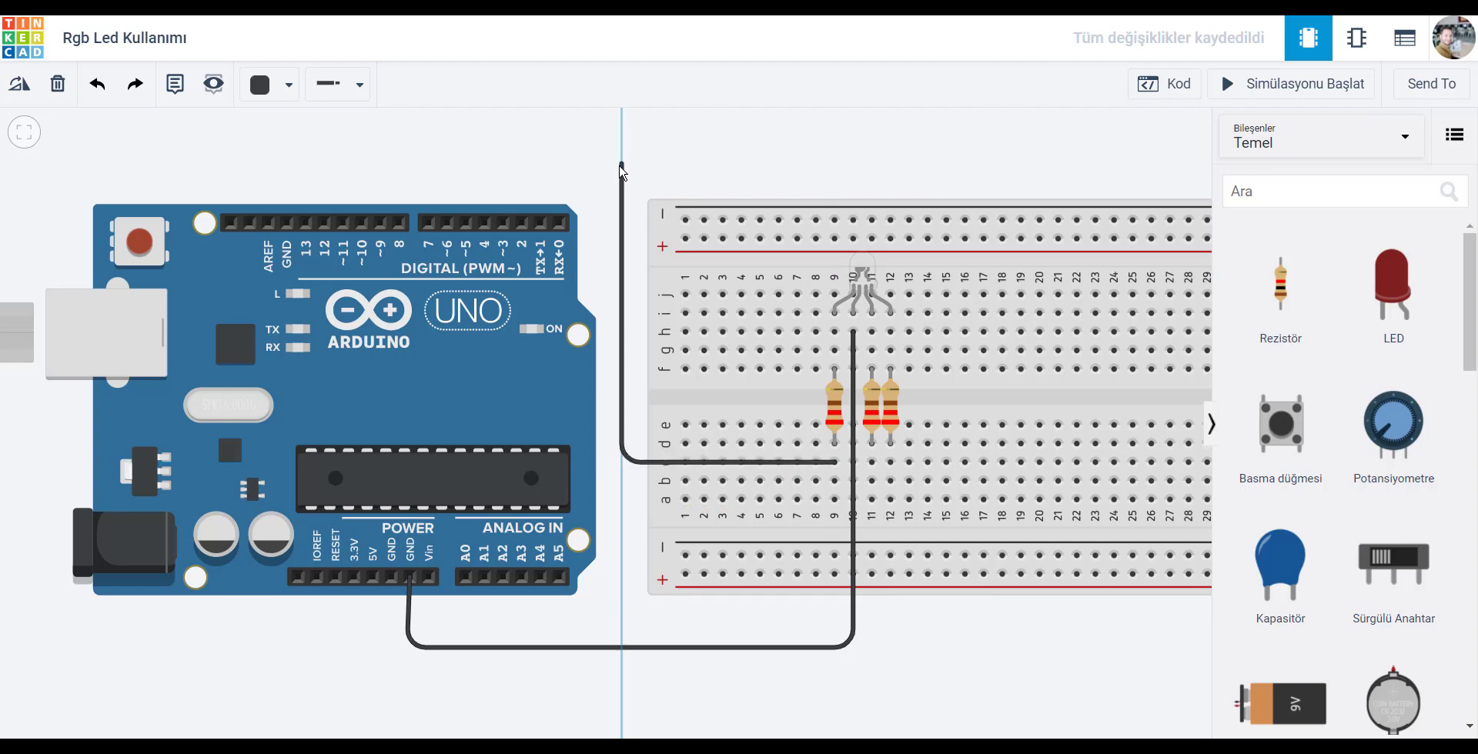
{"action": "left_click", "coordinate": [622, 165]}
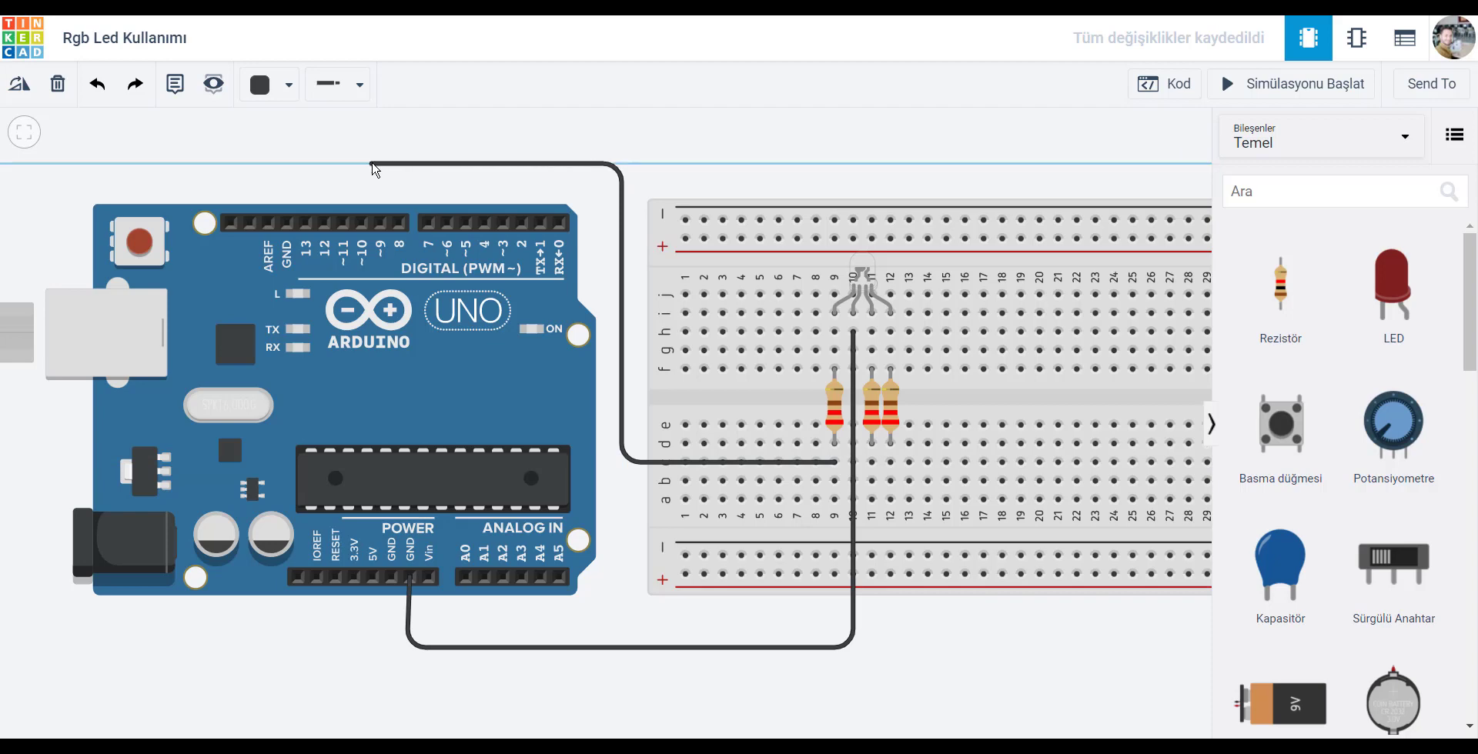
{"action": "left_click", "coordinate": [373, 164]}
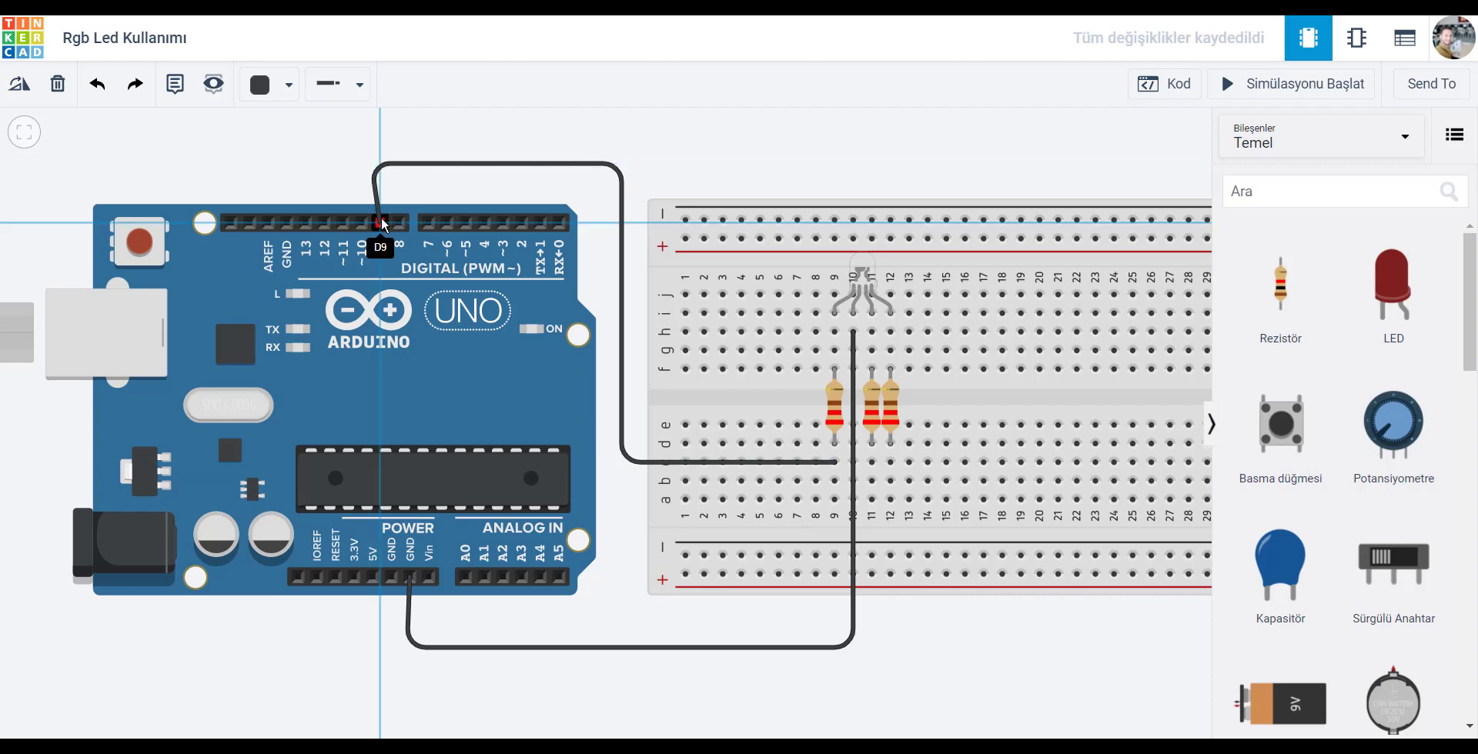
{"action": "left_click", "coordinate": [381, 223]}
{"action": "left_click", "coordinate": [271, 88]}
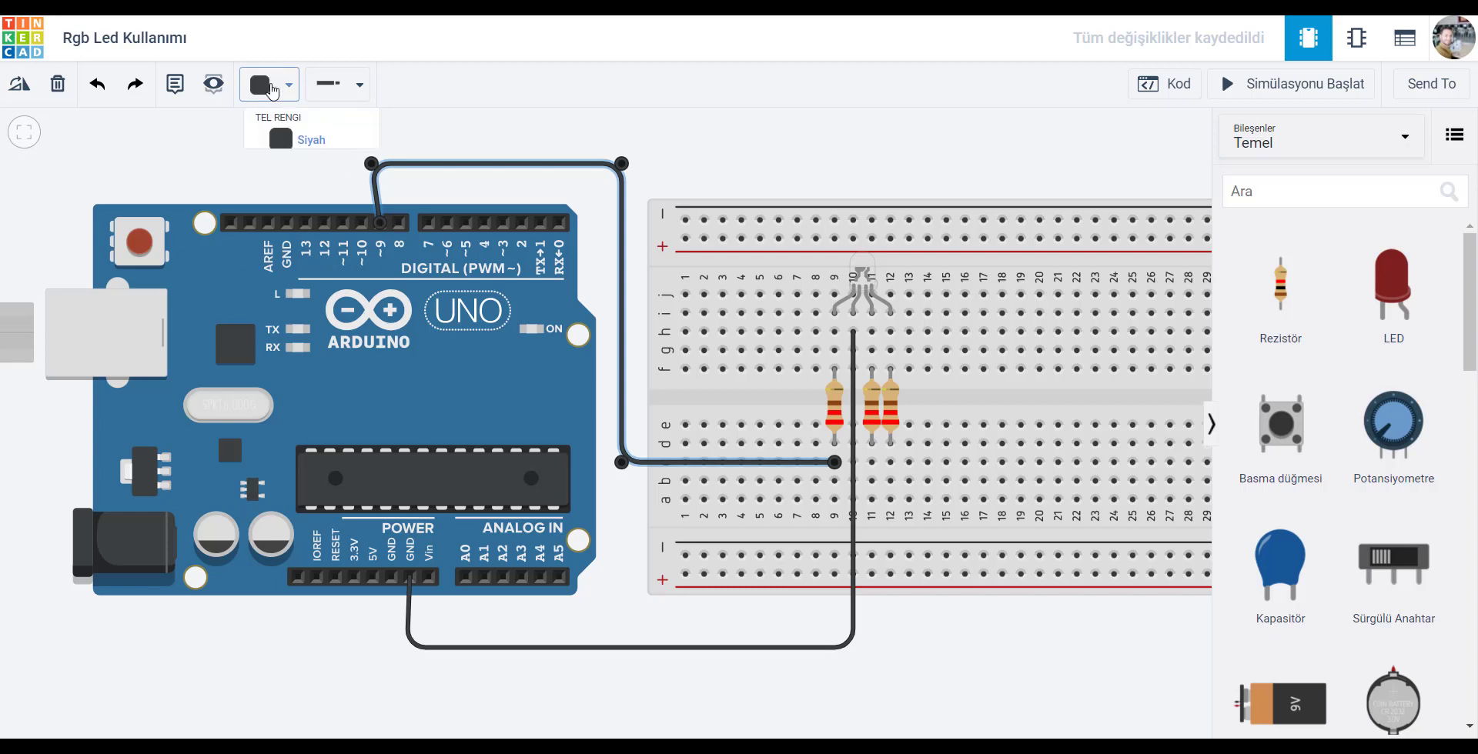
{"action": "left_click", "coordinate": [304, 185]}
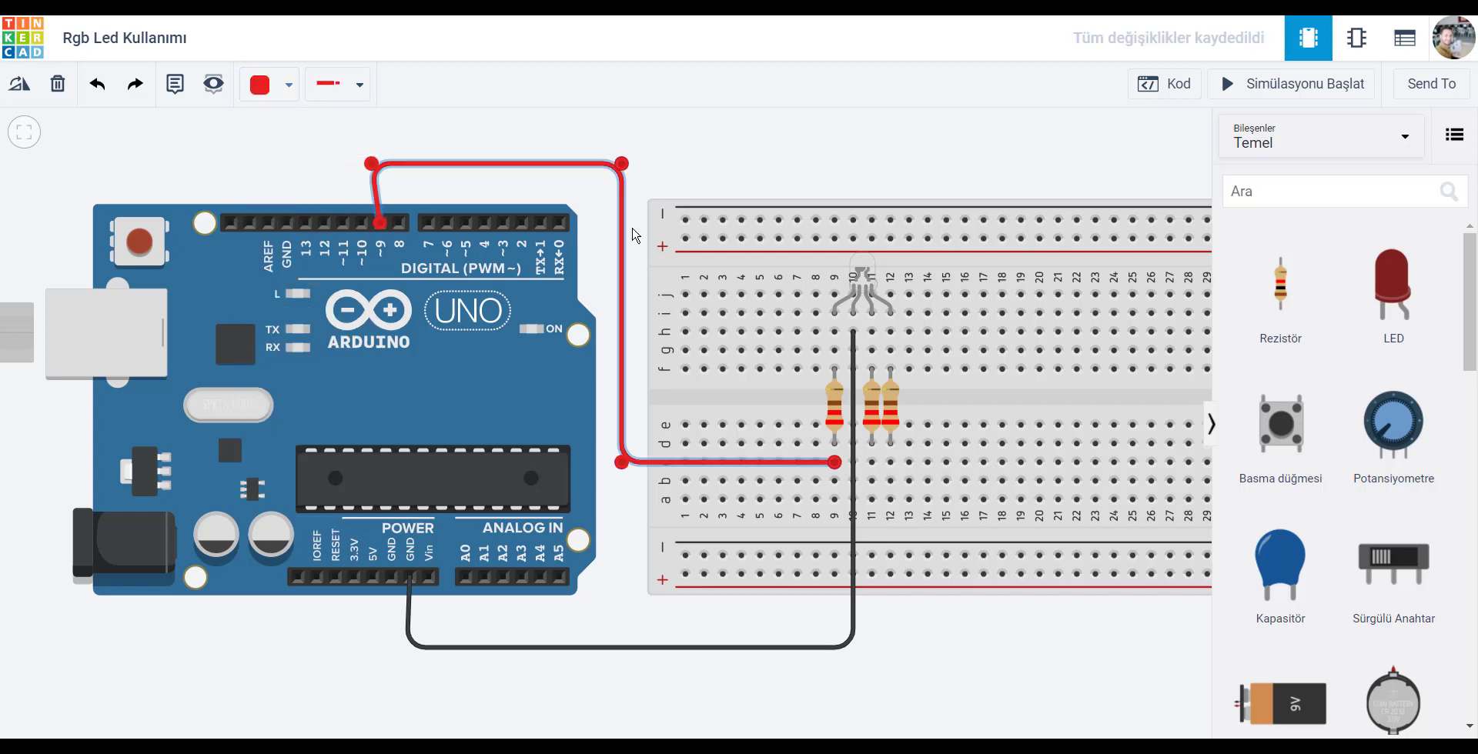
{"action": "left_click", "coordinate": [885, 162]}
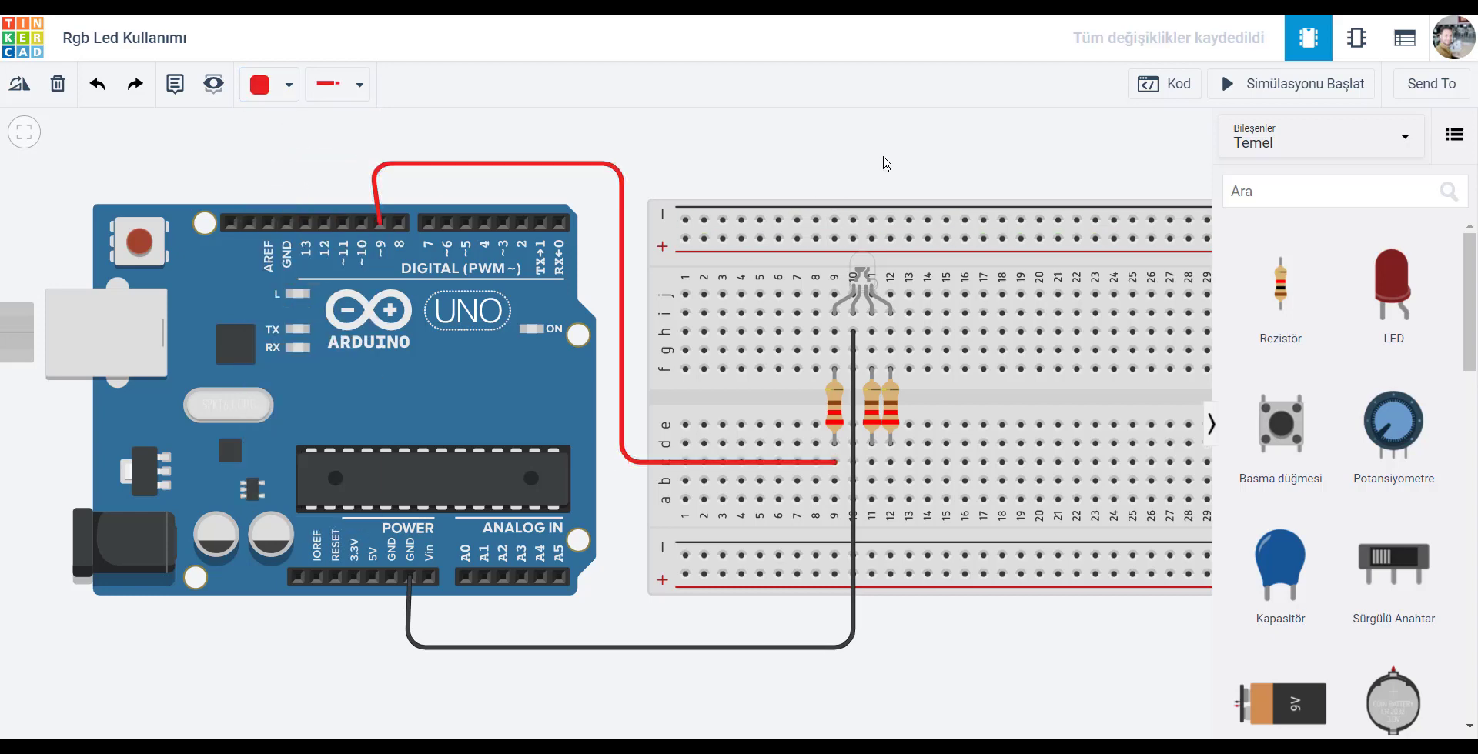
Wire breadboard column 11, row c, to Arduino digital pin 10, routing it around the red wire, and colour it blue
{"action": "left_click", "coordinate": [872, 463]}
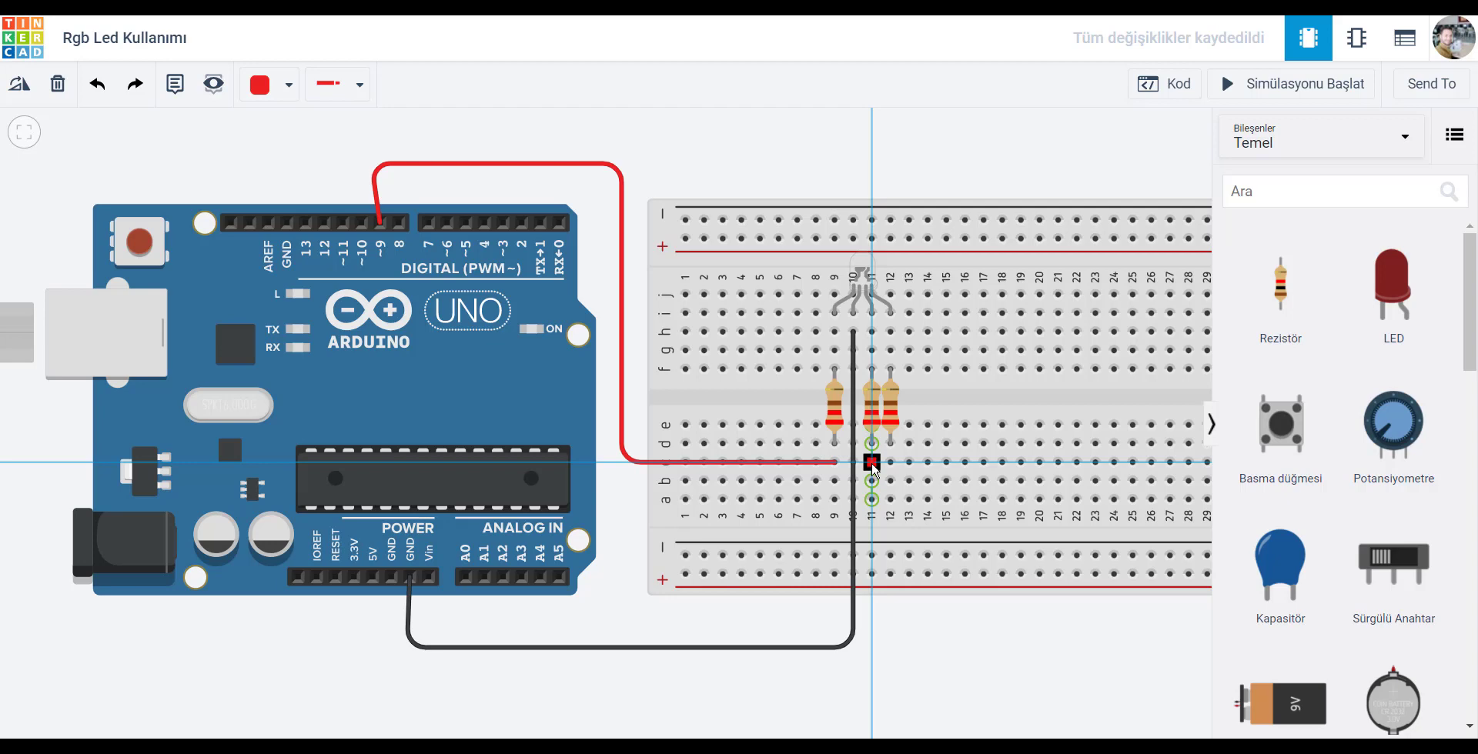
{"action": "left_click", "coordinate": [872, 462]}
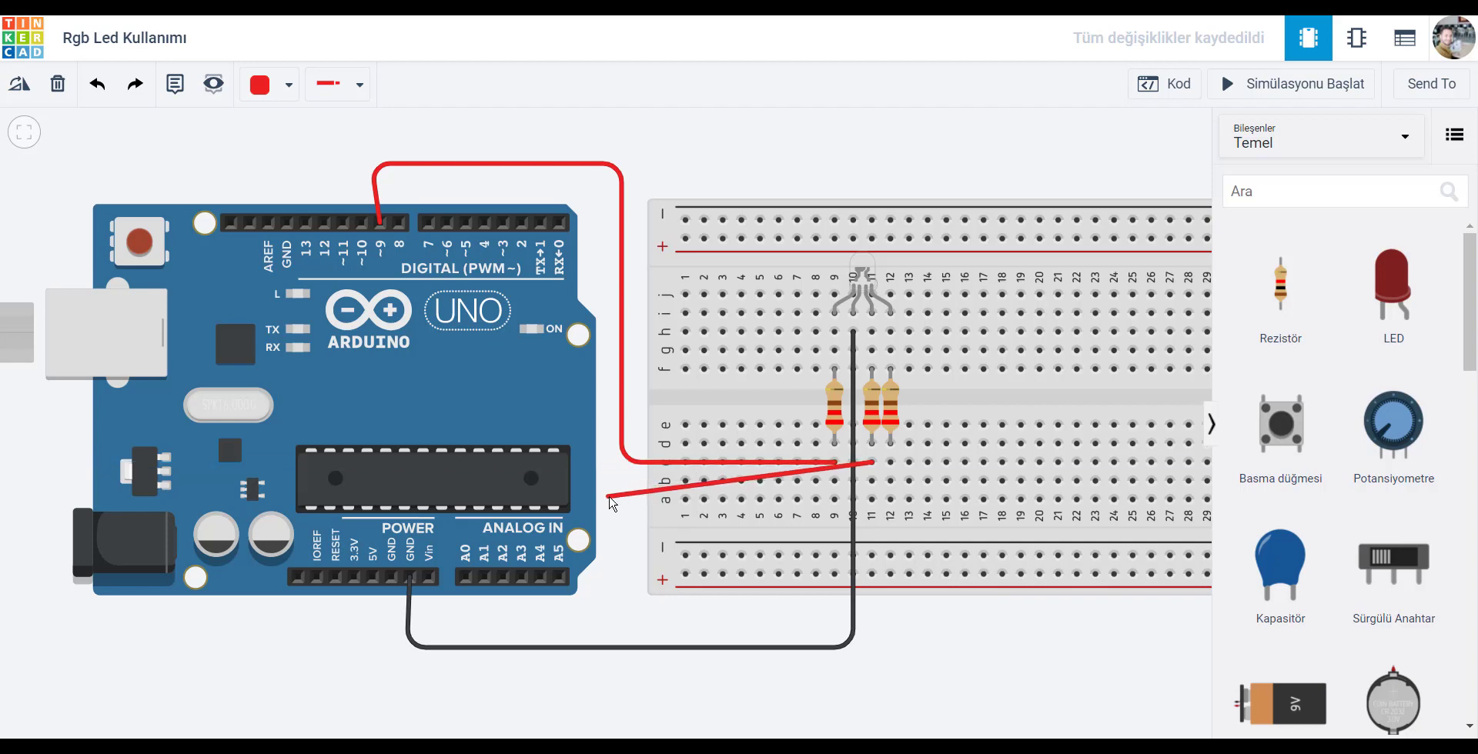
{"action": "left_click", "coordinate": [608, 495]}
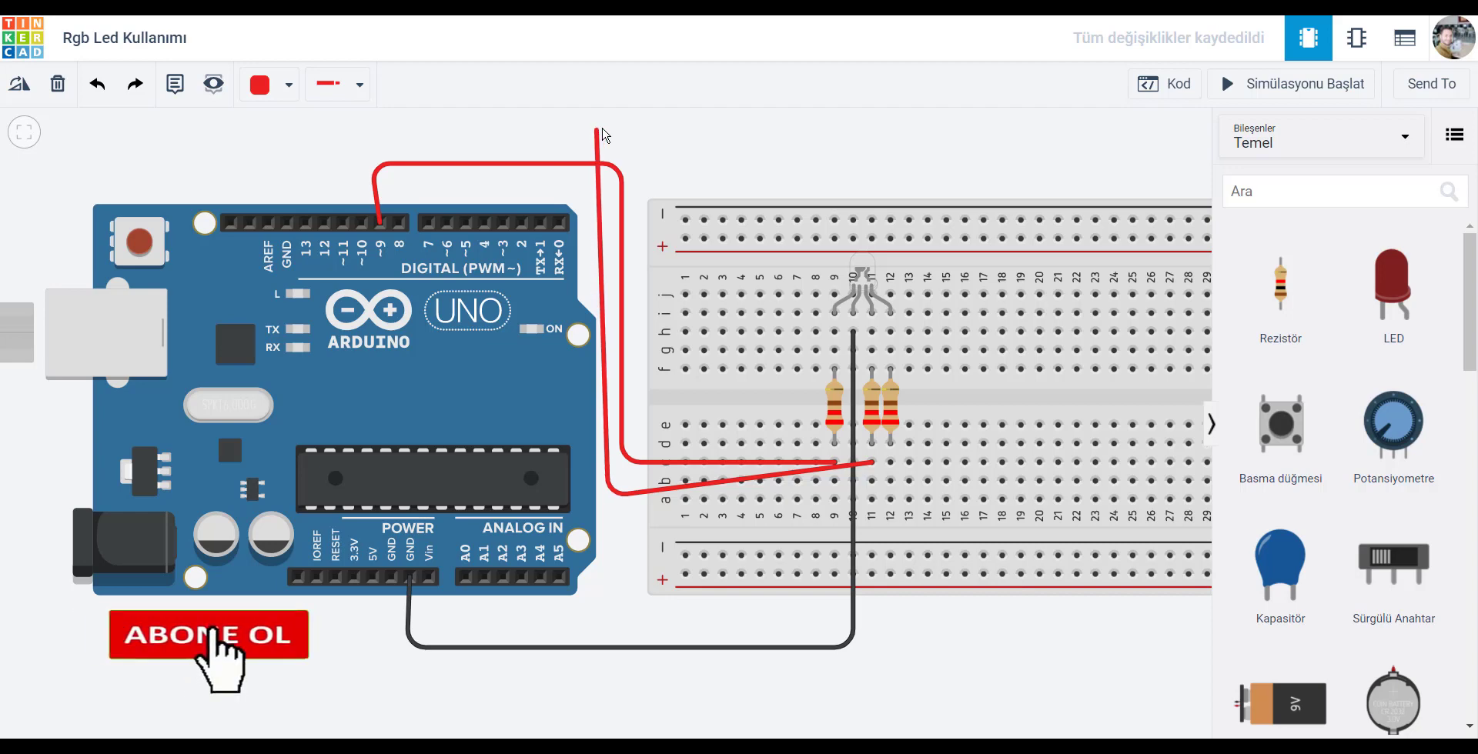
{"action": "left_click", "coordinate": [608, 129]}
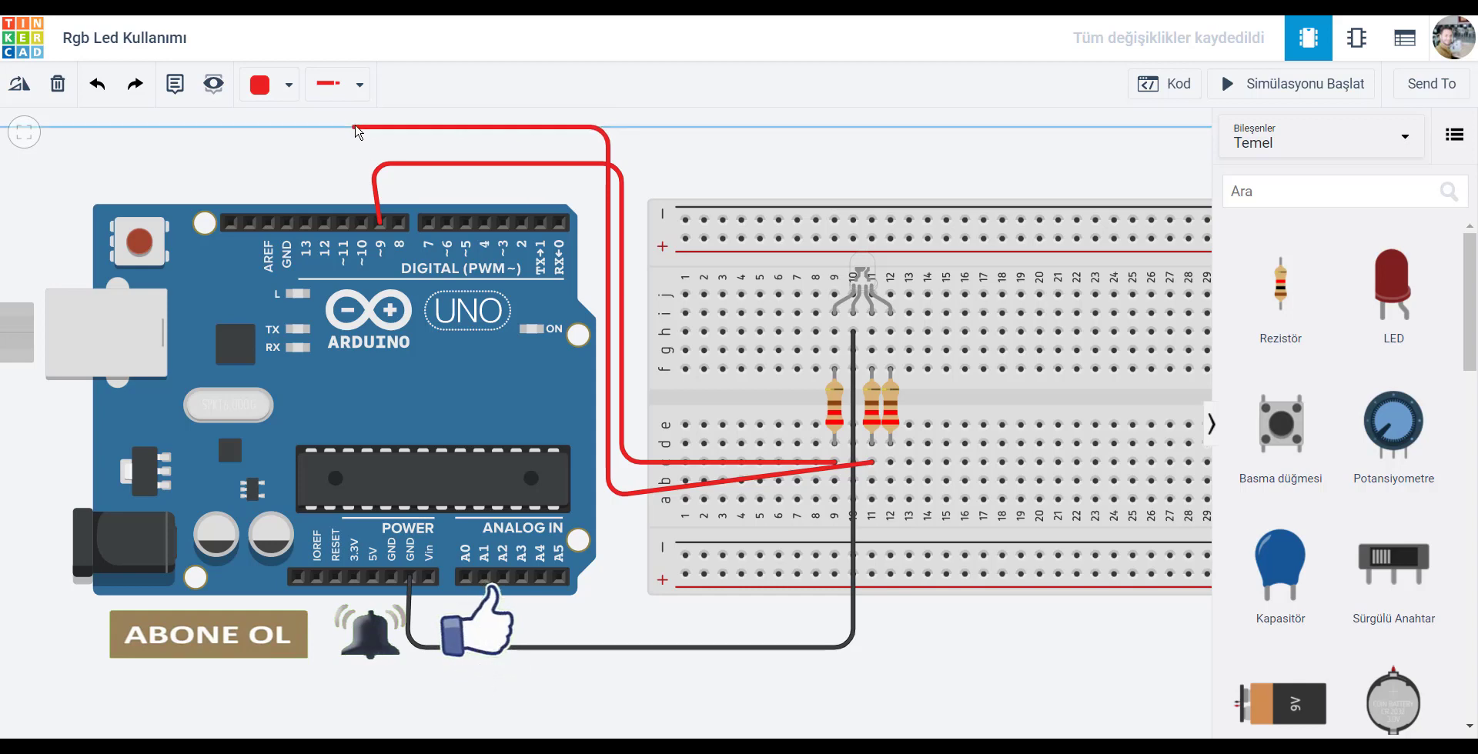
{"action": "left_click", "coordinate": [355, 128]}
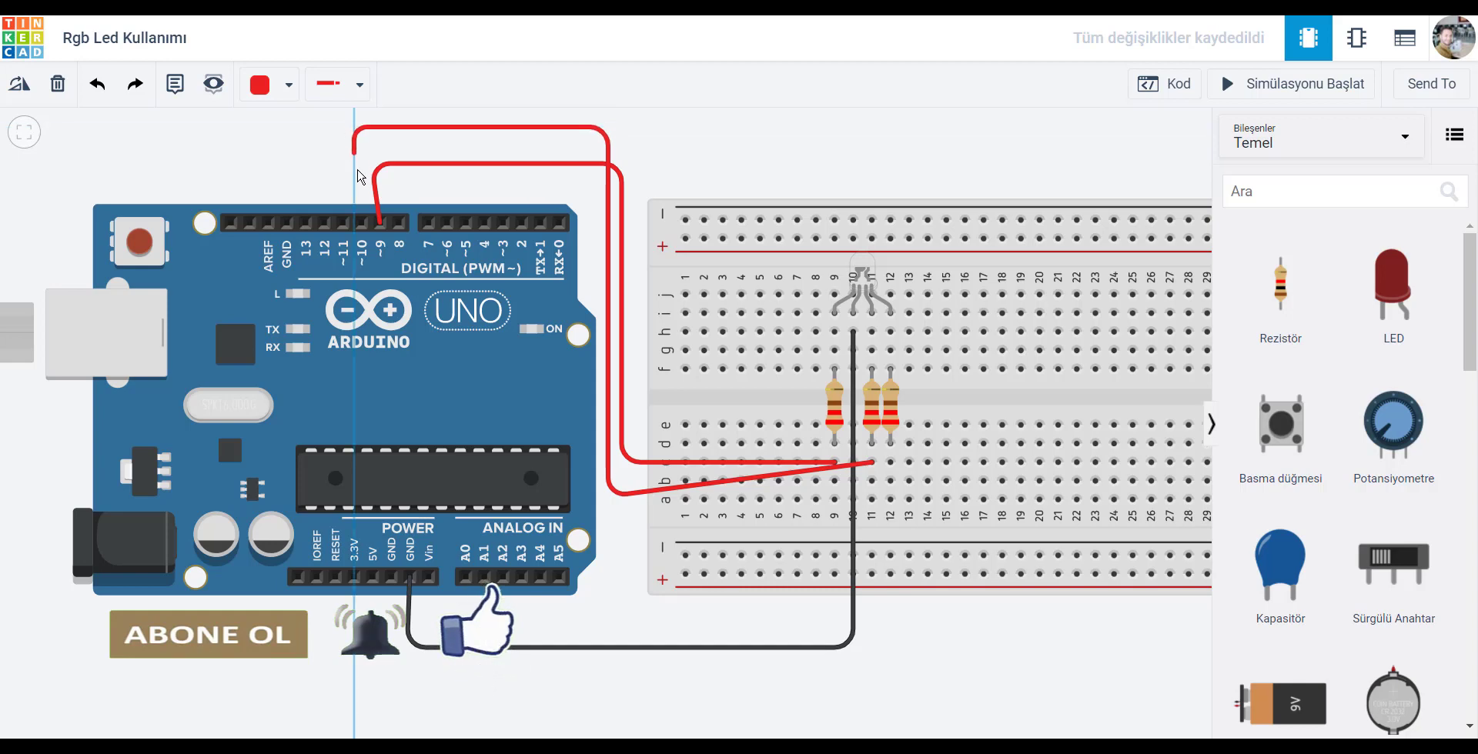
{"action": "left_click", "coordinate": [364, 224]}
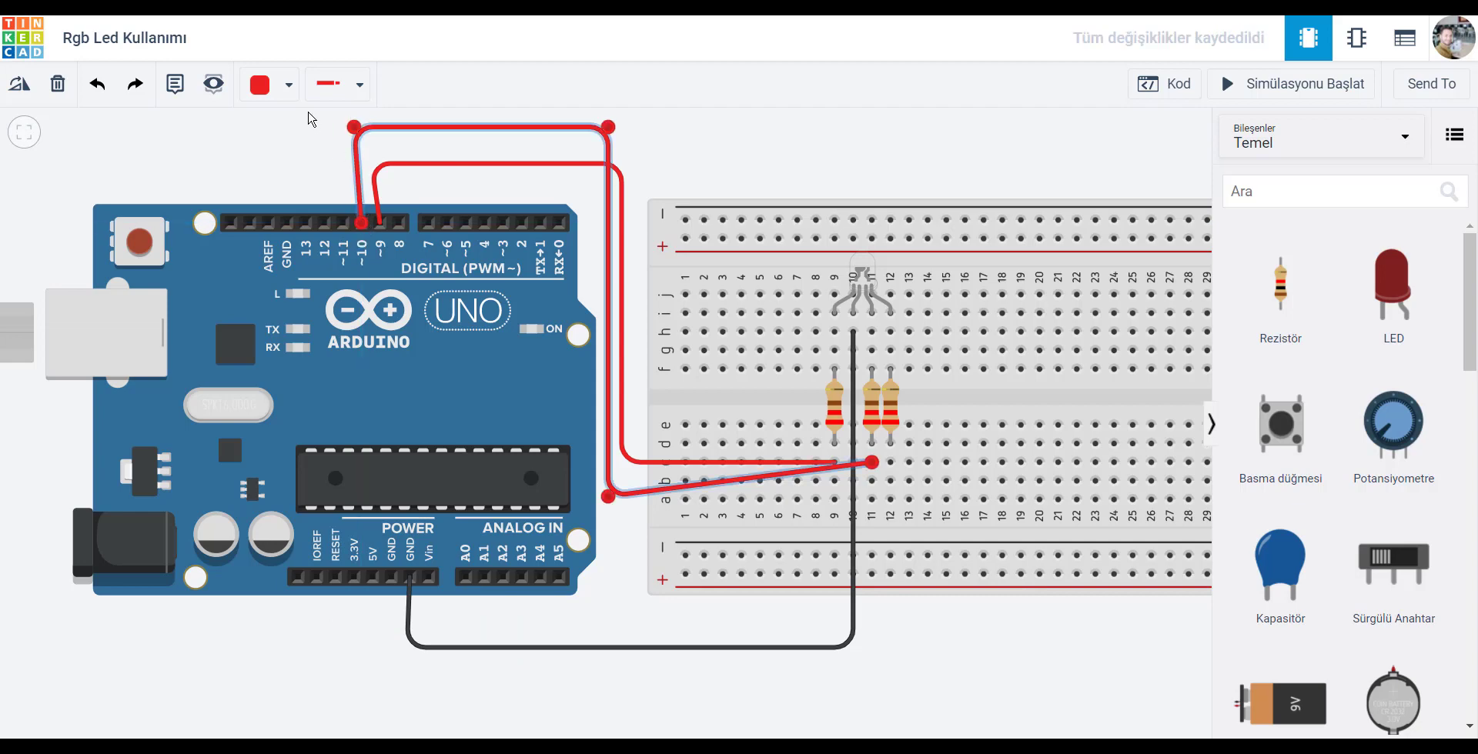
{"action": "left_click", "coordinate": [290, 95]}
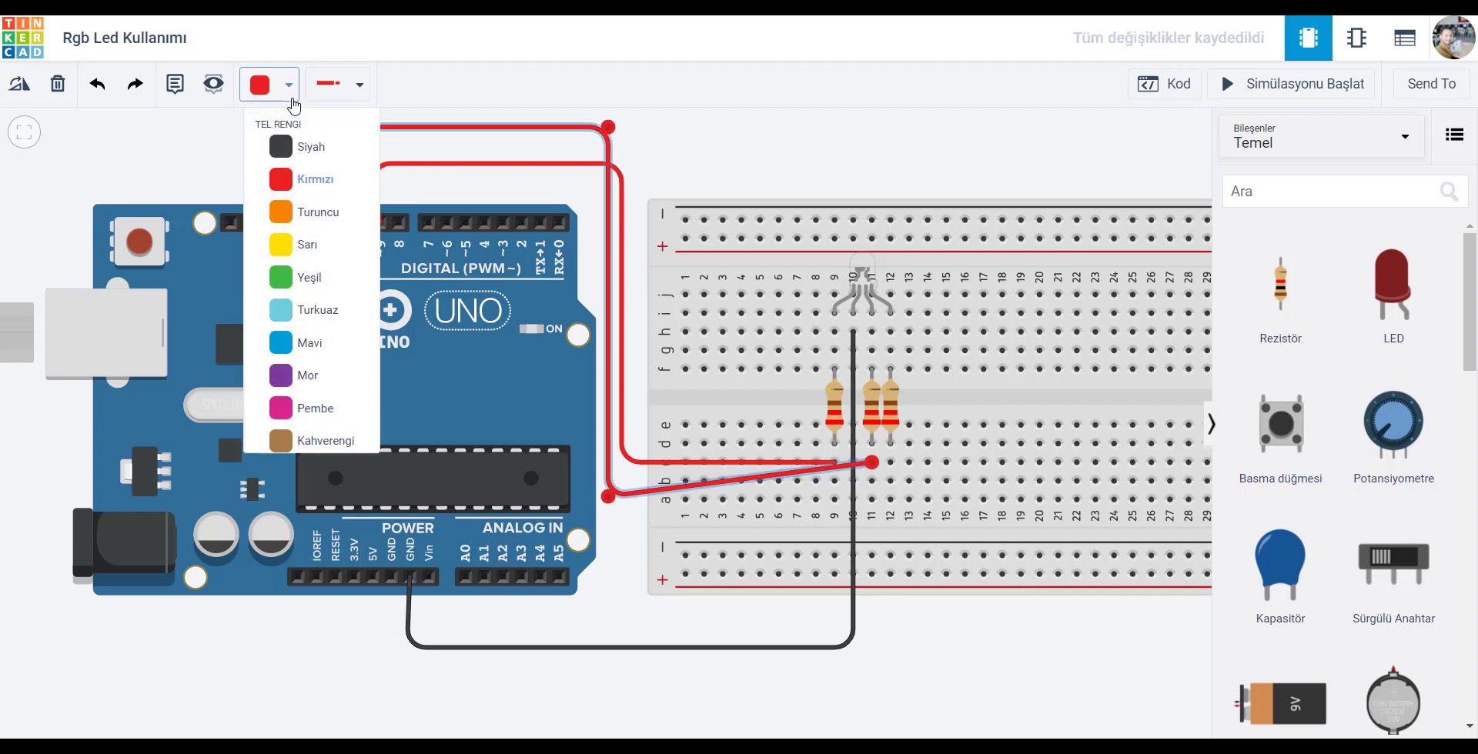
{"action": "left_click", "coordinate": [312, 345]}
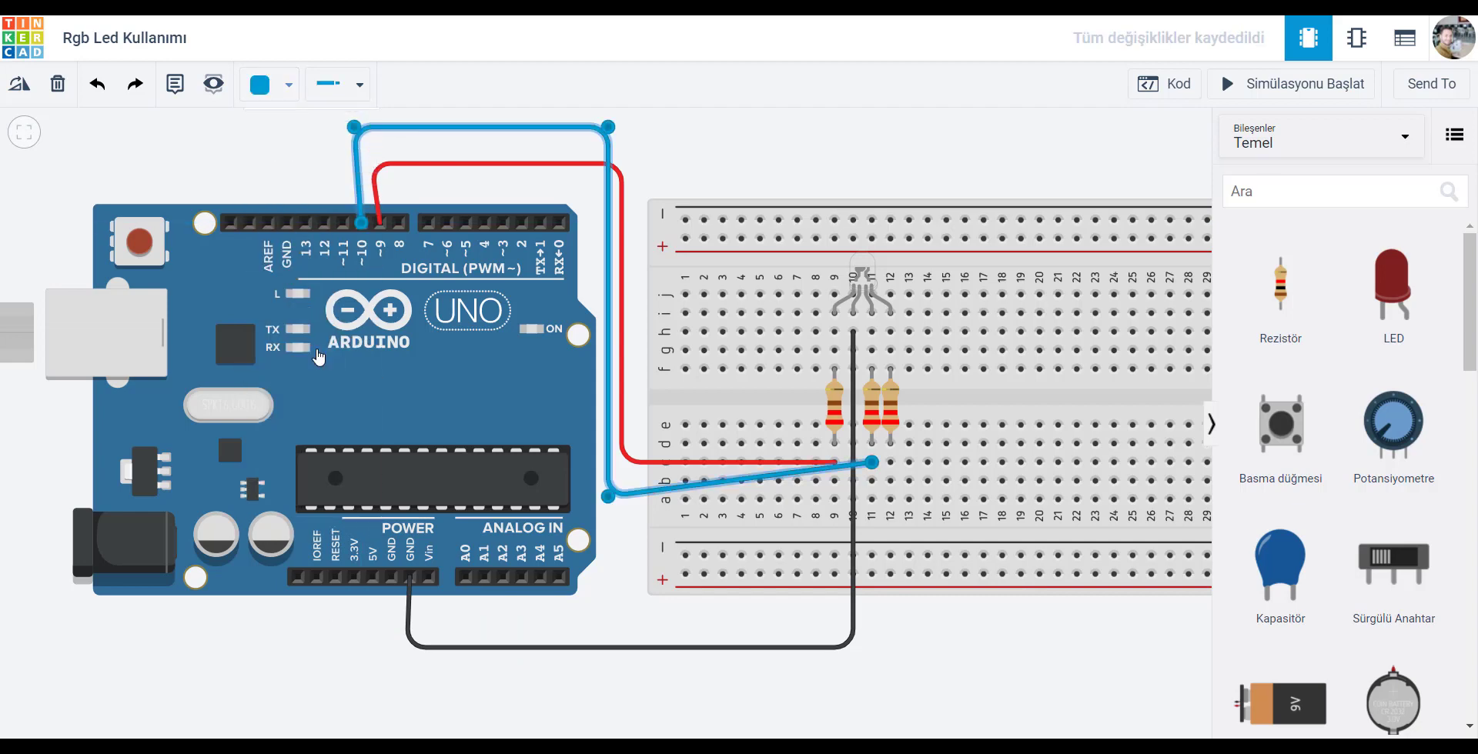
{"action": "left_click", "coordinate": [973, 657]}
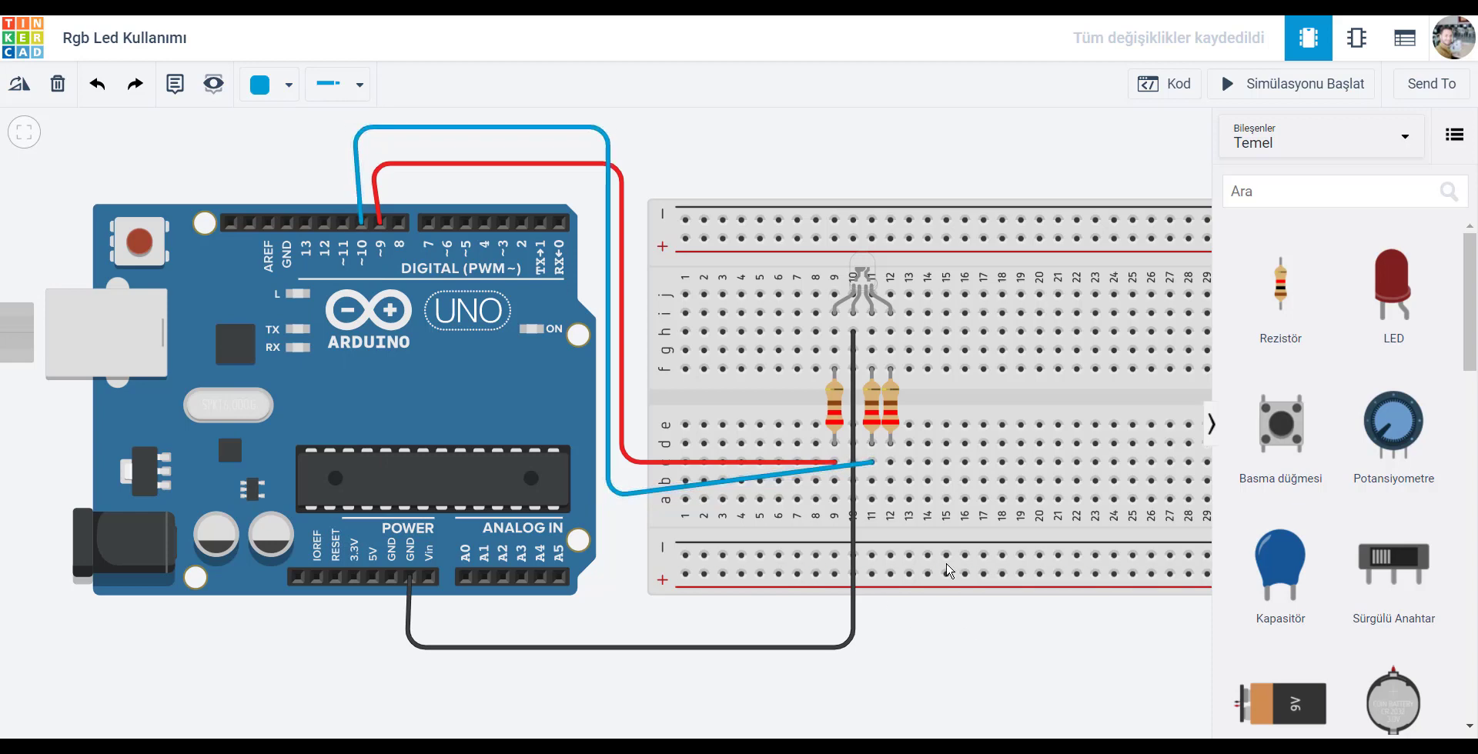
Wire breadboard column 12, row c, to Arduino digital pin 11, routing it across the breadboard and above the other wires, and colour it green
{"action": "left_click", "coordinate": [890, 462]}
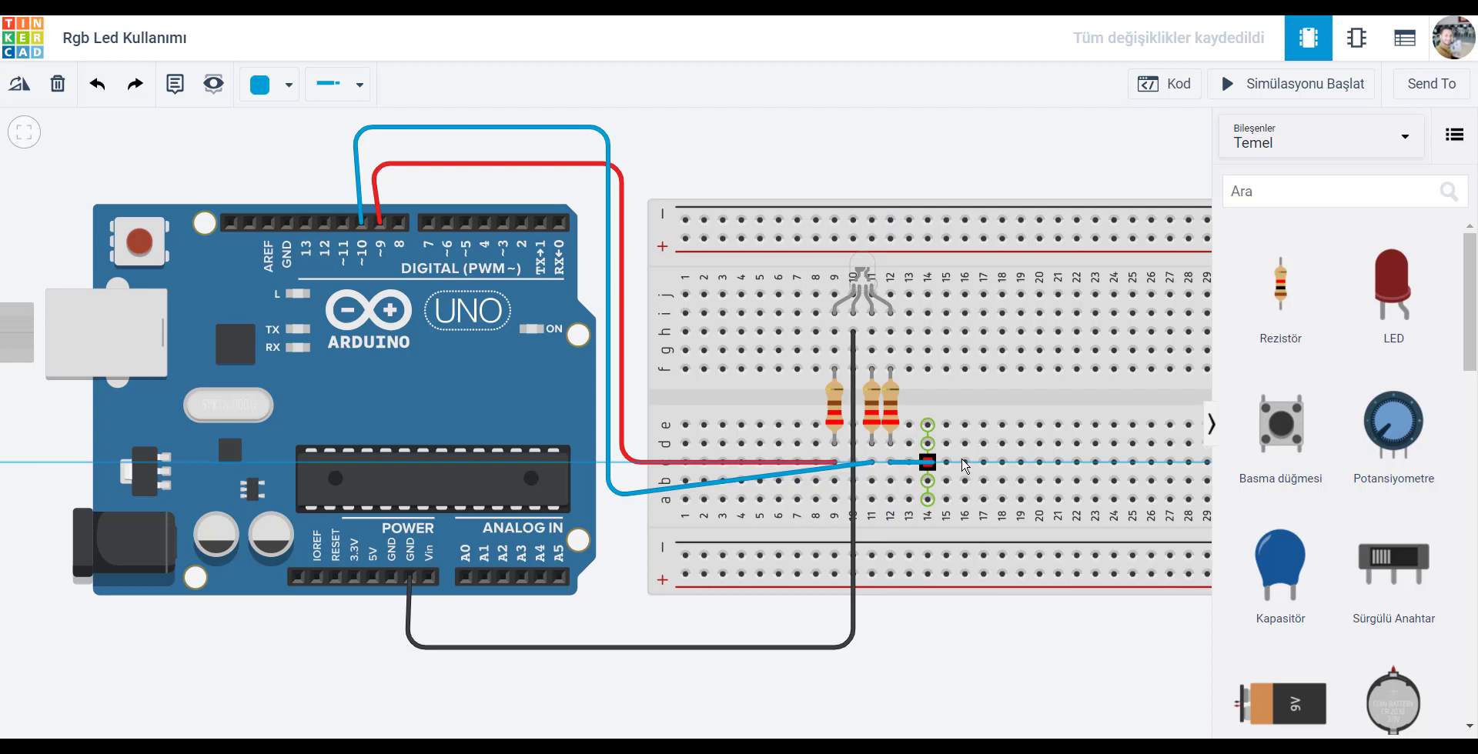
{"action": "left_click", "coordinate": [1087, 452]}
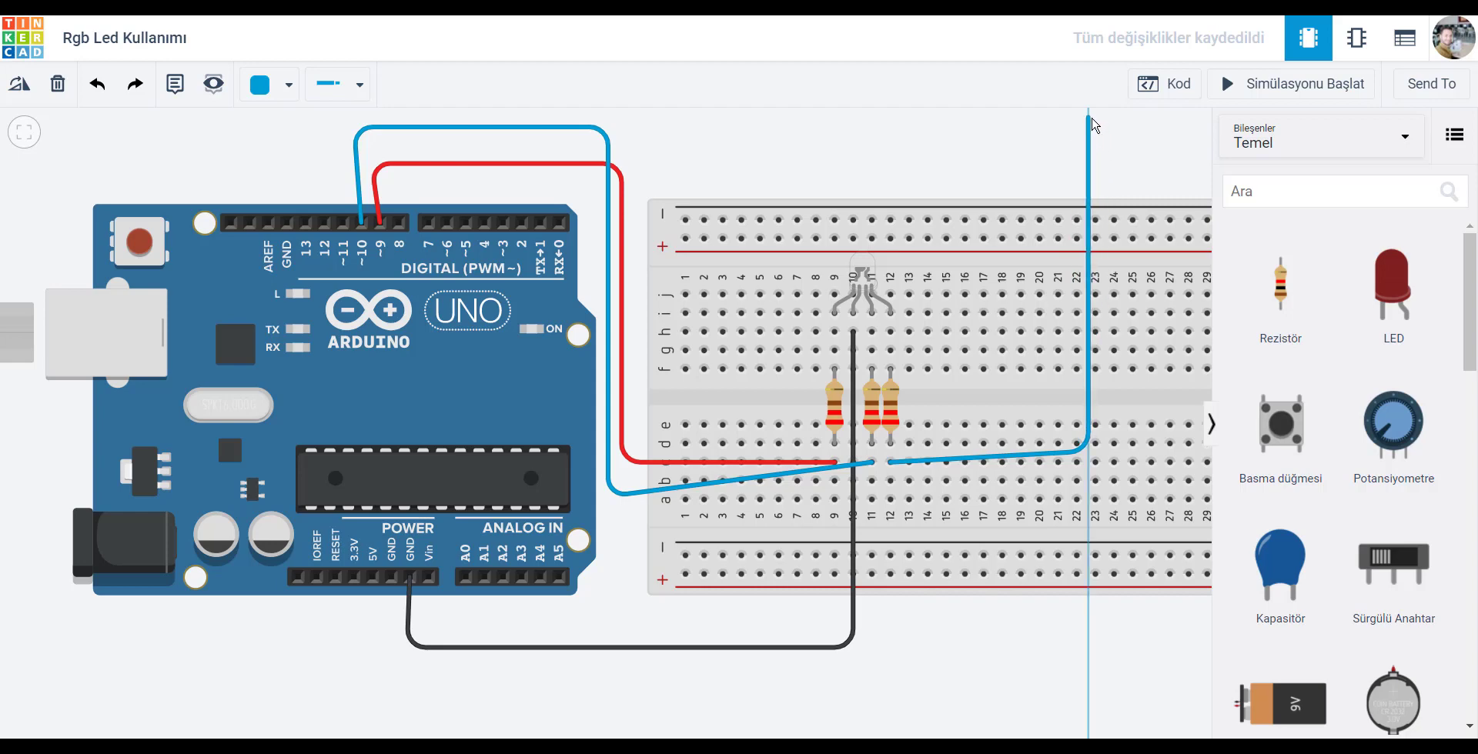
{"action": "left_click", "coordinate": [1088, 118]}
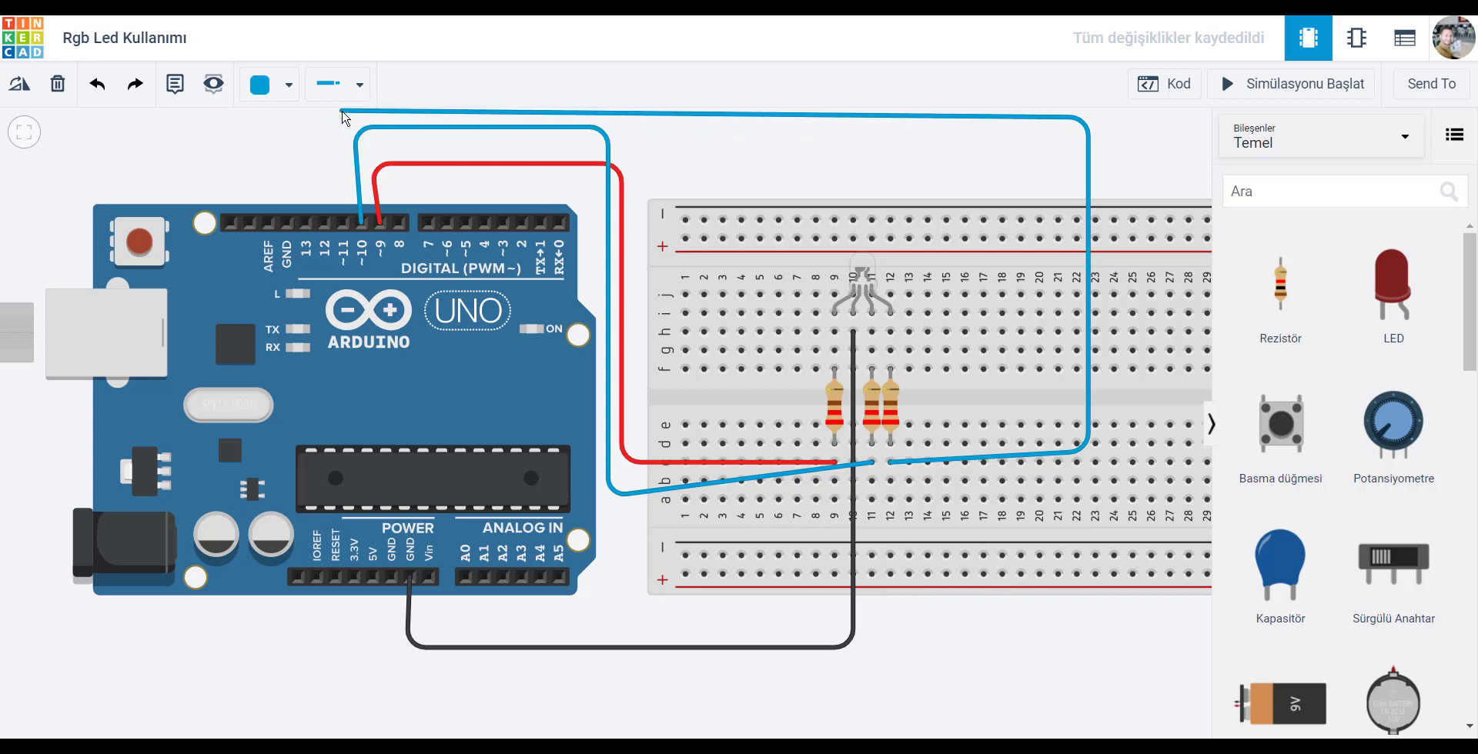
{"action": "left_click", "coordinate": [338, 114]}
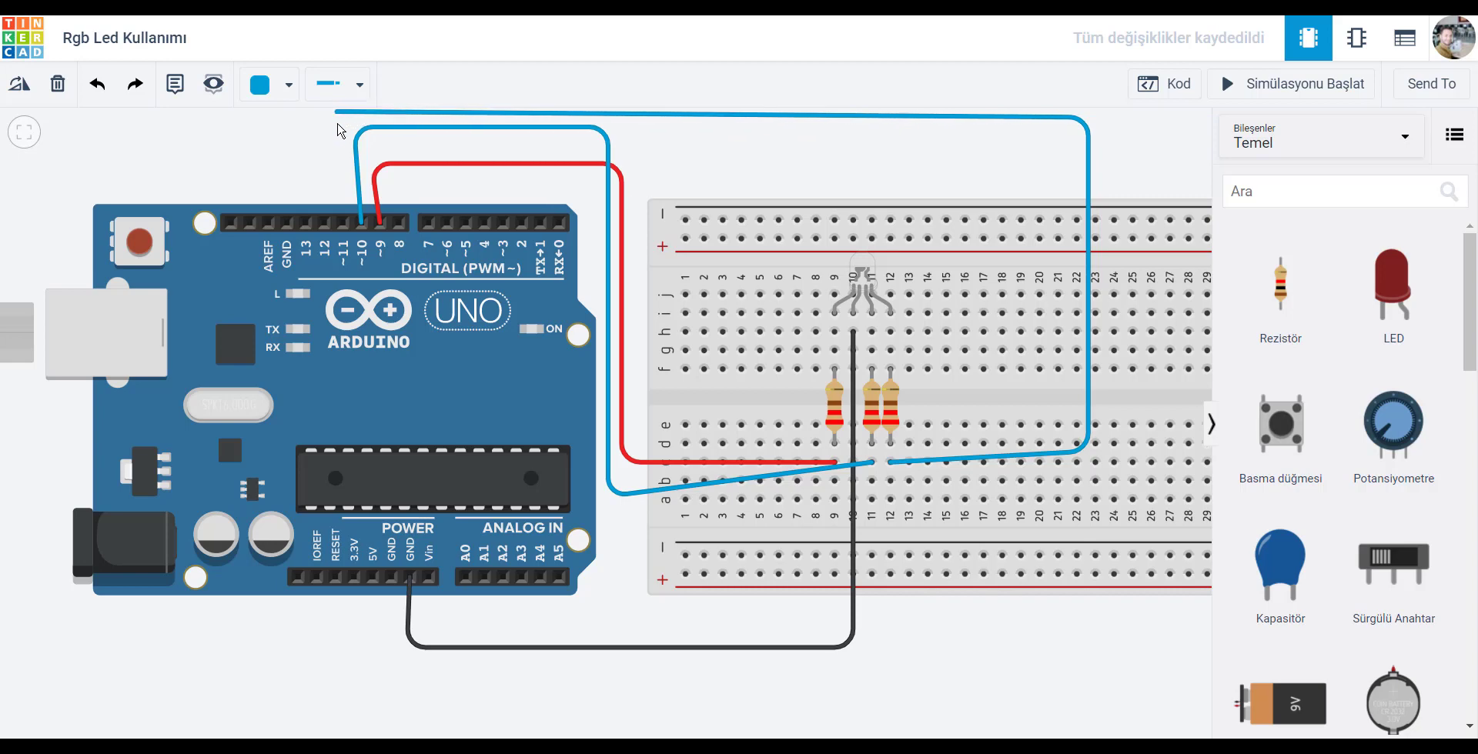
{"action": "left_click", "coordinate": [344, 225]}
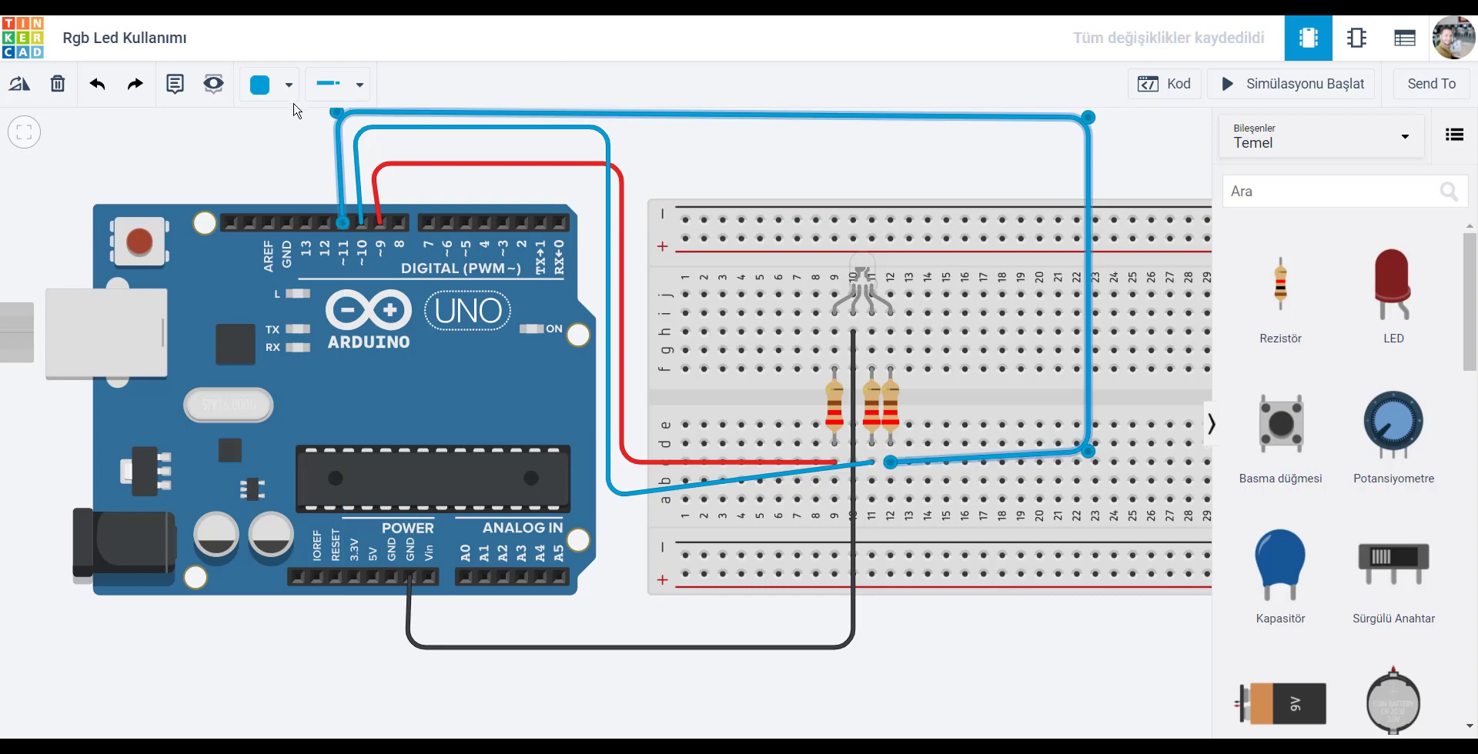
{"action": "left_click", "coordinate": [285, 91]}
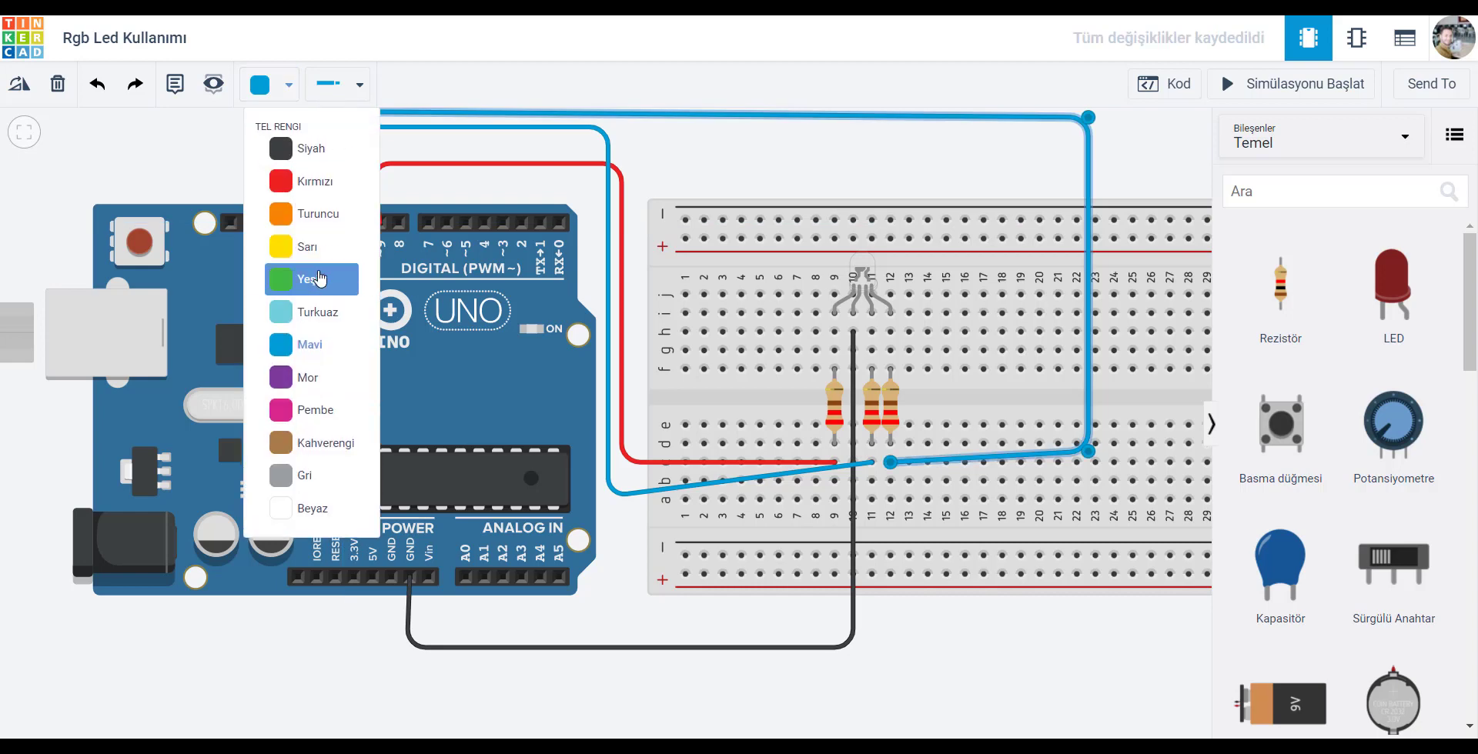
{"action": "left_click", "coordinate": [319, 278]}
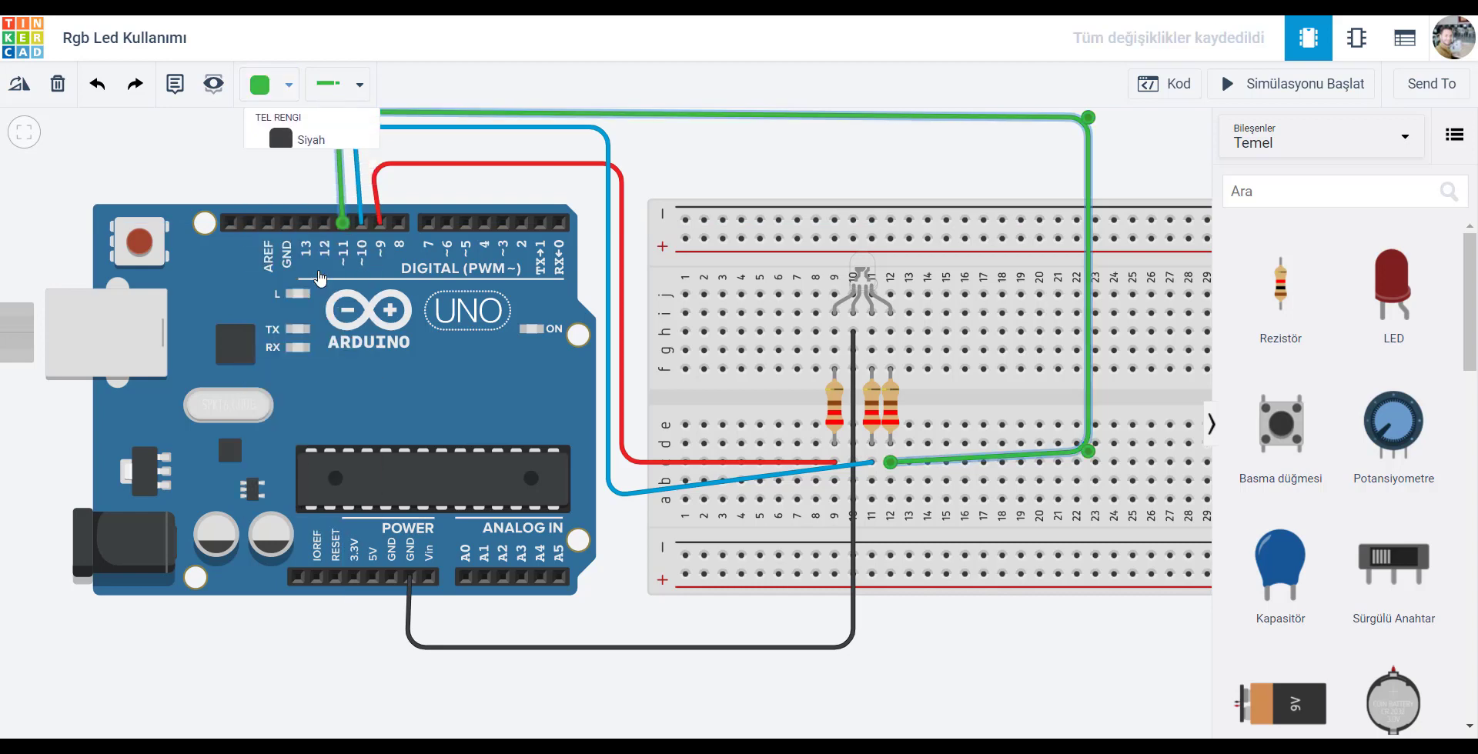
{"action": "left_click", "coordinate": [981, 639]}
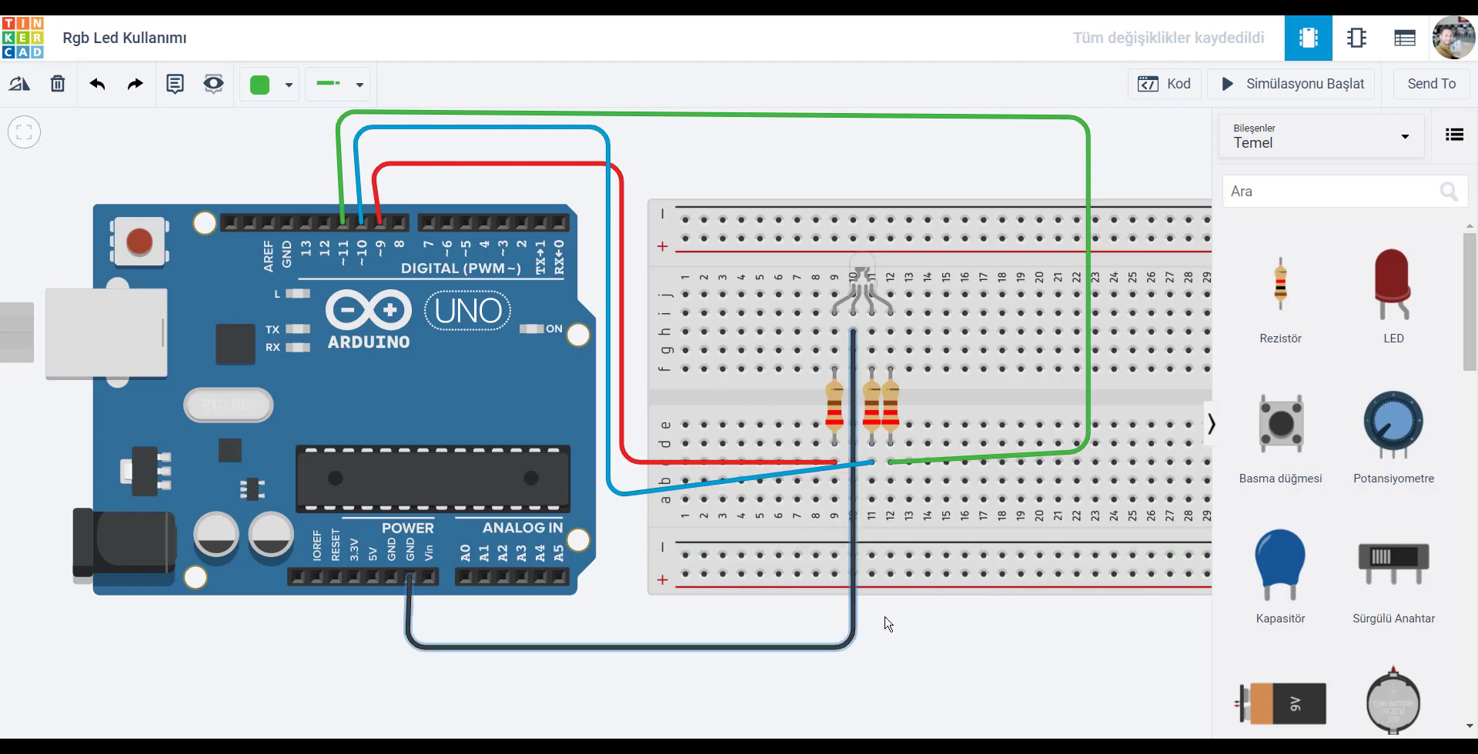
Open the Arduino's block code and add an analog pin output block that sets pin 9 to 255
{"action": "left_click_drag", "start_coordinate": [916, 653], "coordinate": [680, 656]}
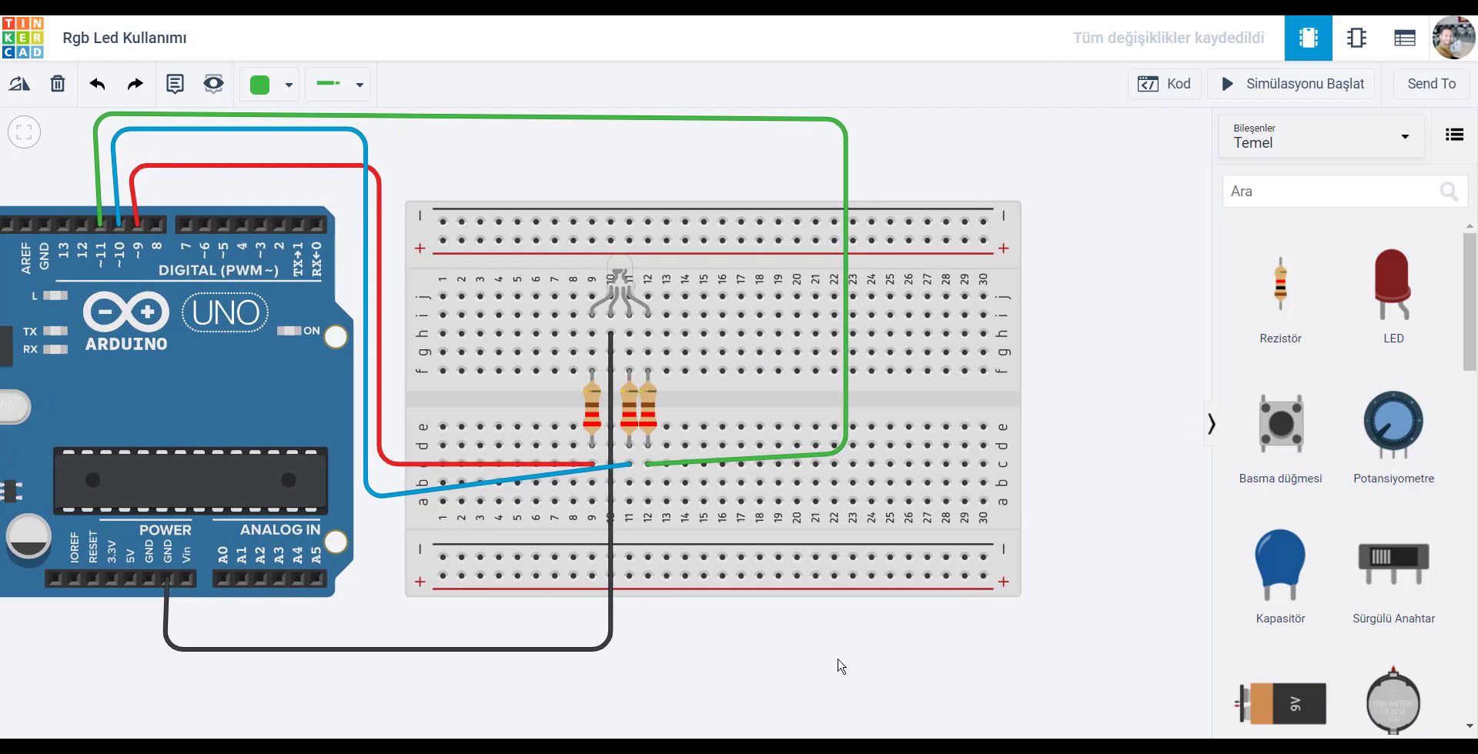
{"action": "left_click", "coordinate": [1163, 87]}
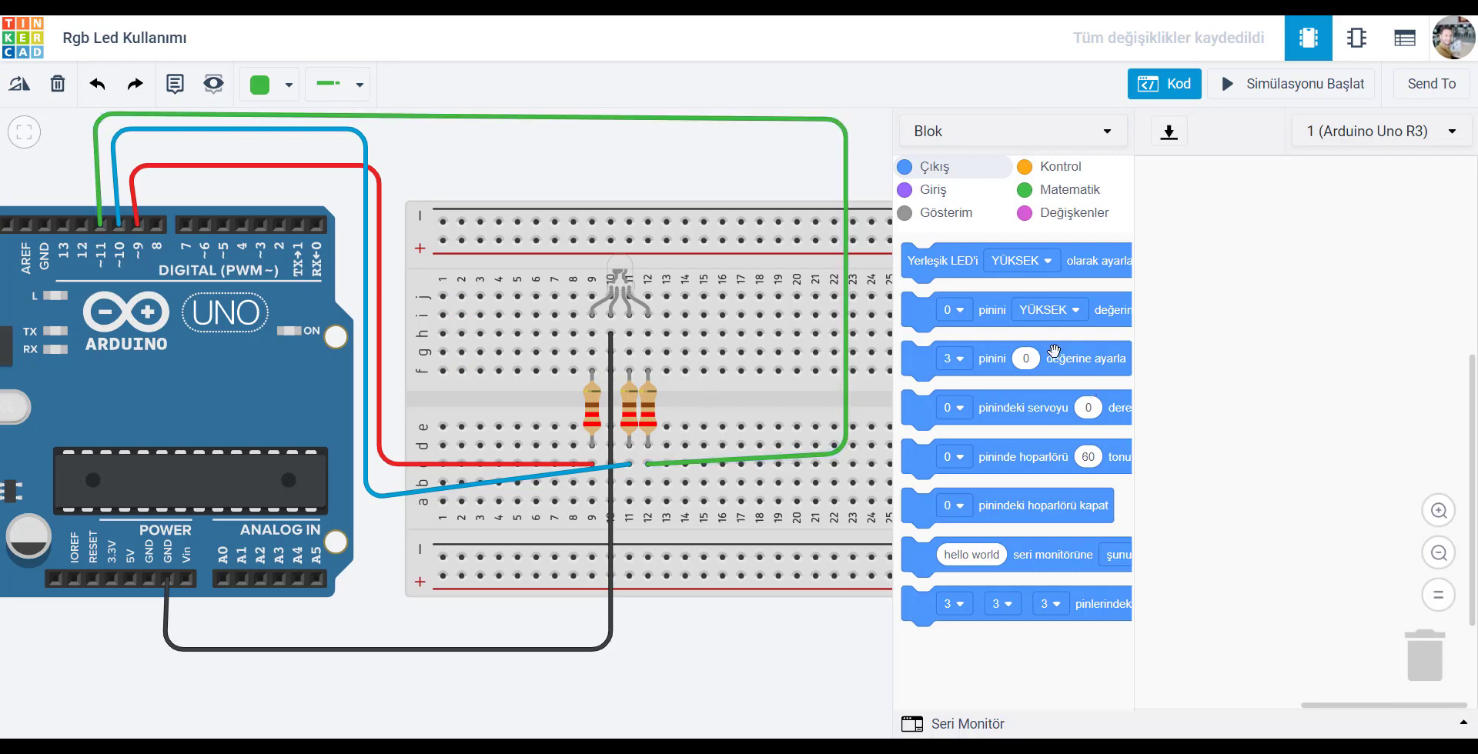
{"action": "left_click_drag", "start_coordinate": [983, 363], "coordinate": [1259, 291]}
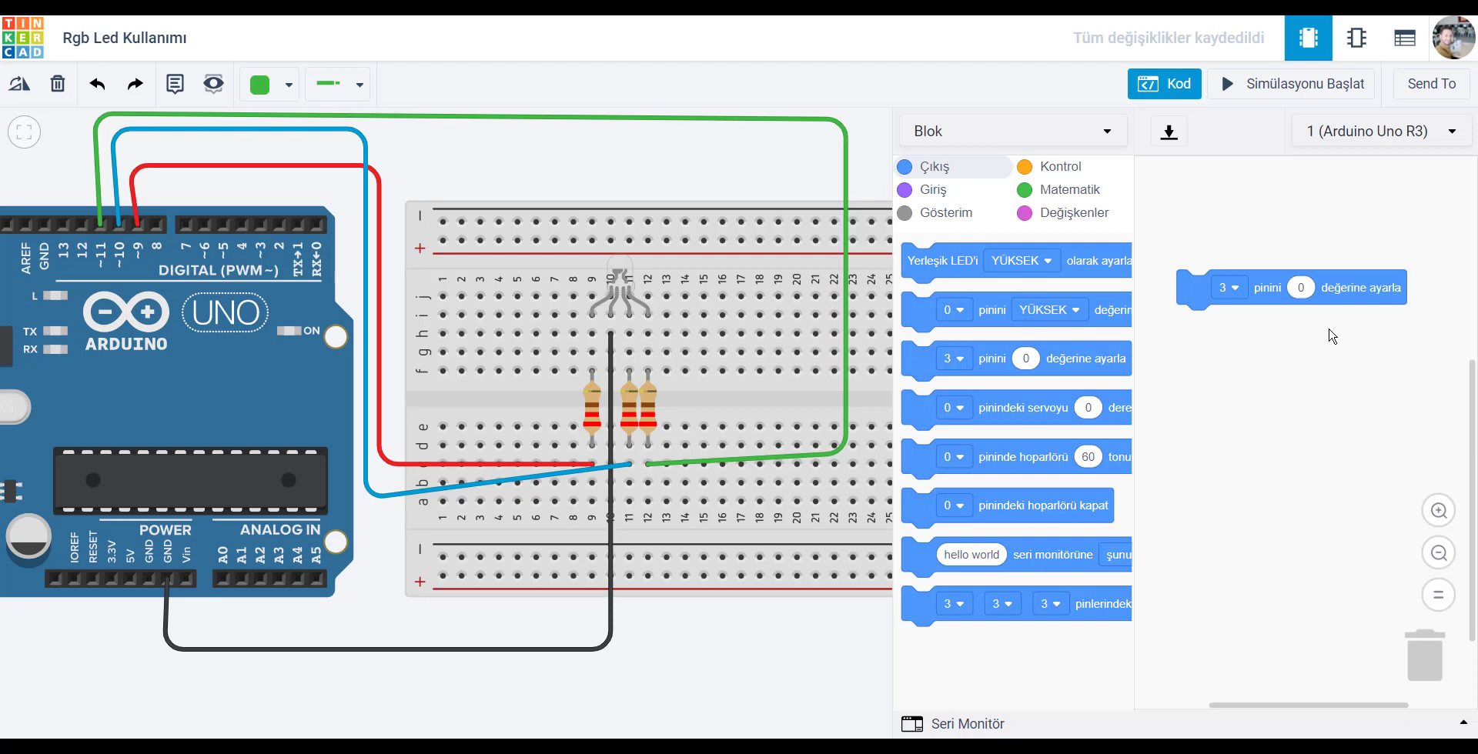
{"action": "left_click", "coordinate": [1229, 288]}
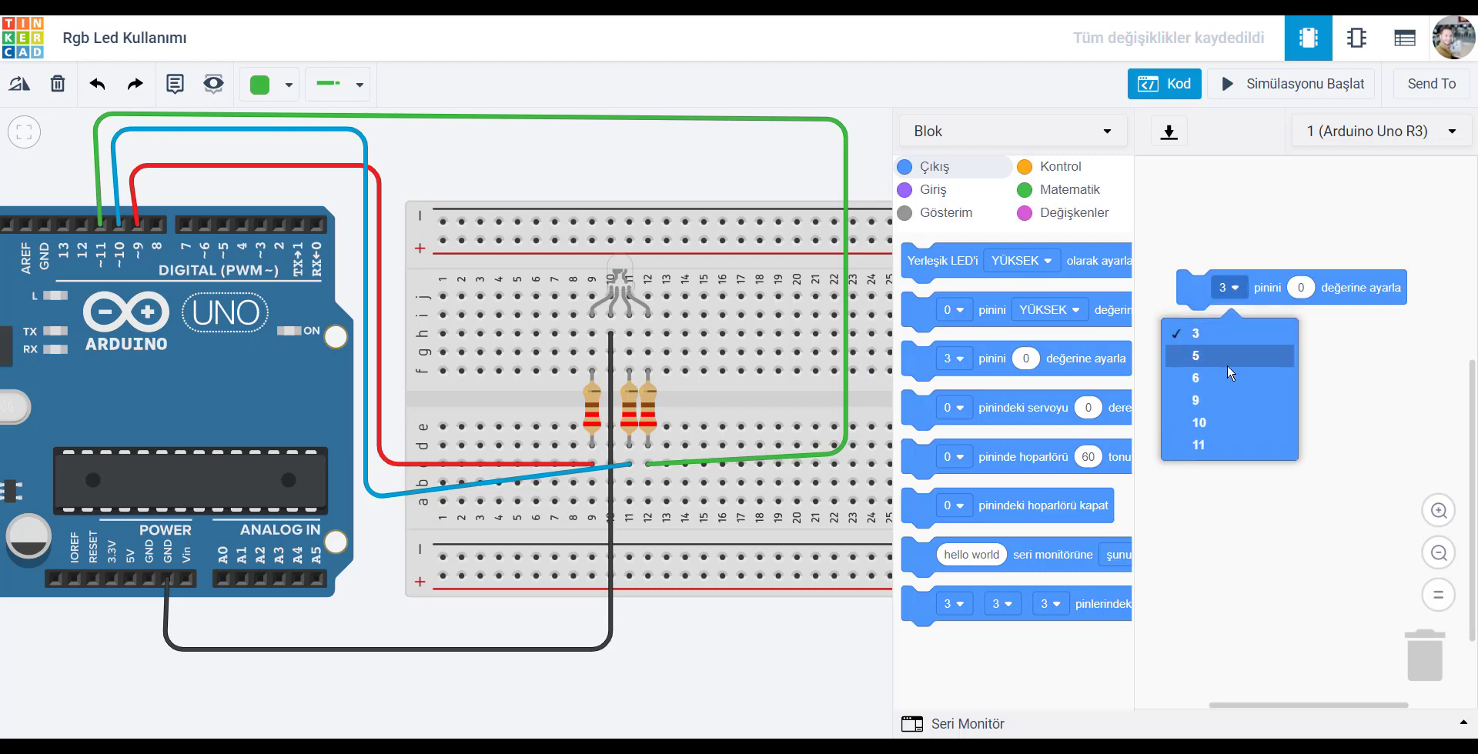
{"action": "left_click", "coordinate": [1217, 402]}
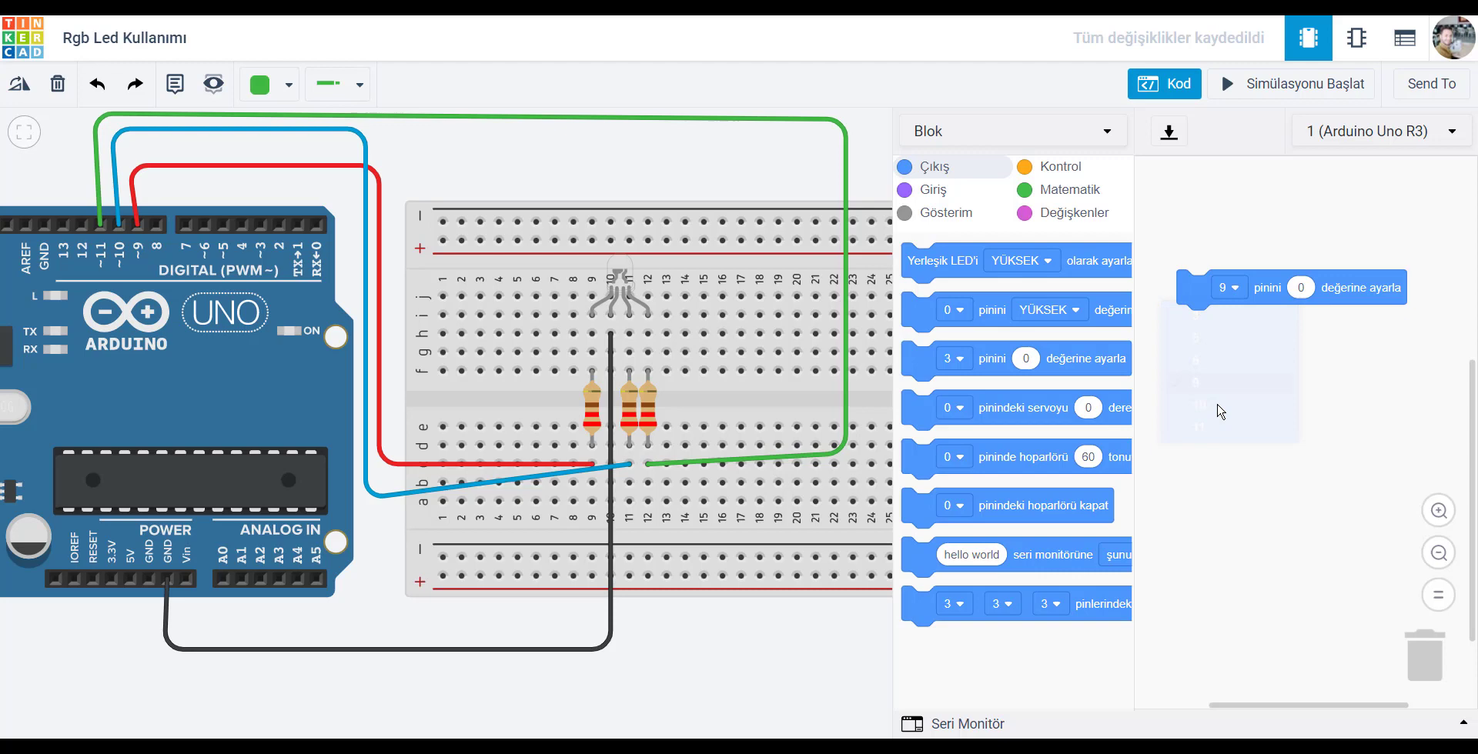
{"action": "left_click", "coordinate": [1303, 287]}
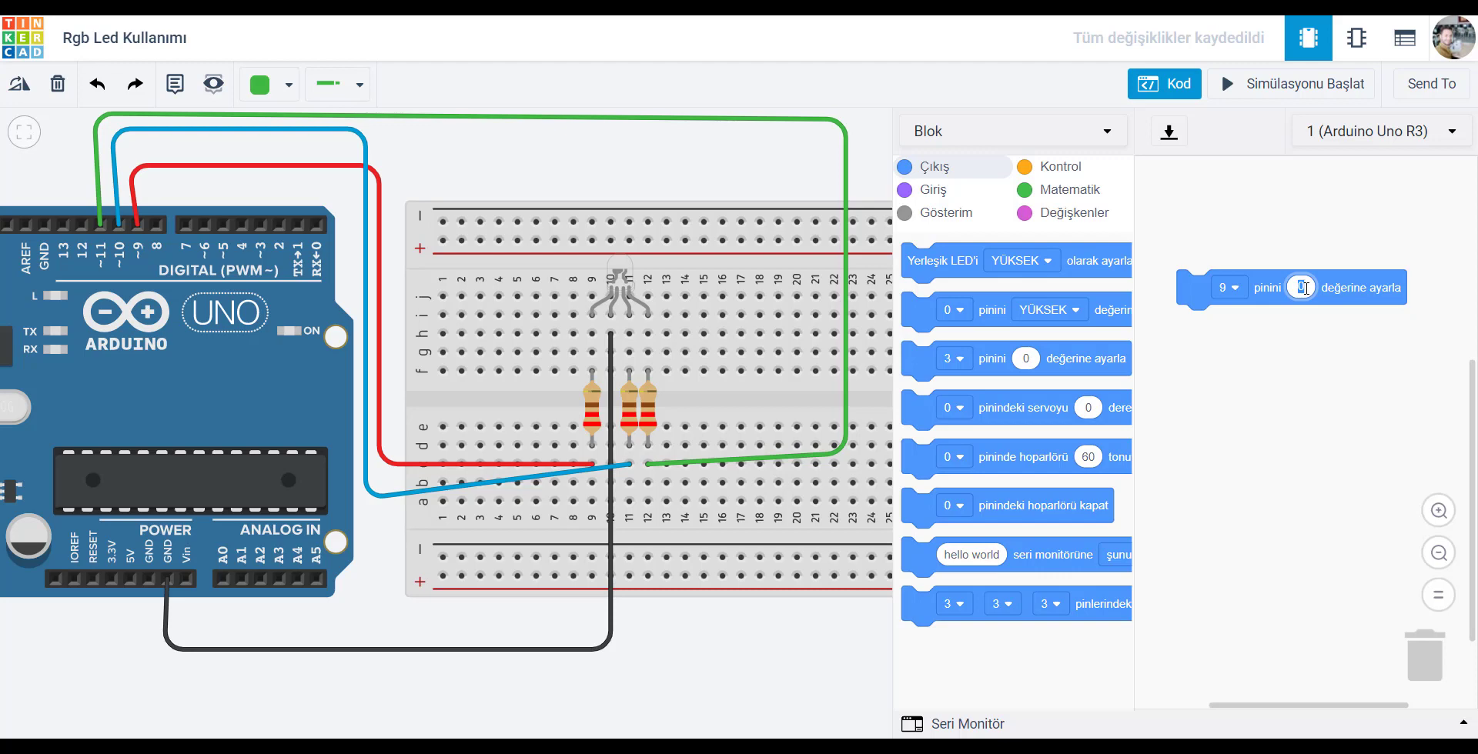
{"action": "type", "text": "255"}
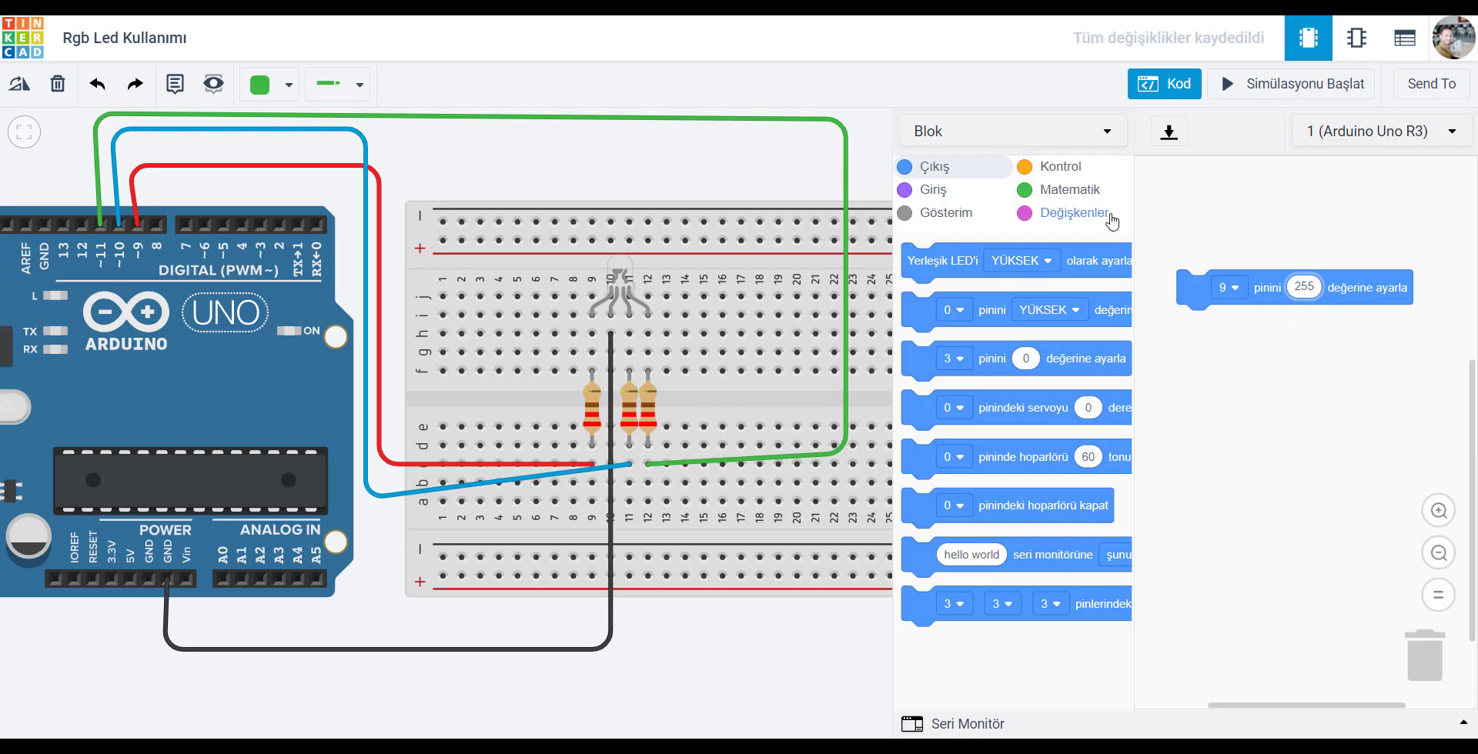
Run and stop the simulation to test the LED, and set the pin 9 output block's value to 50
{"action": "left_click", "coordinate": [1287, 89]}
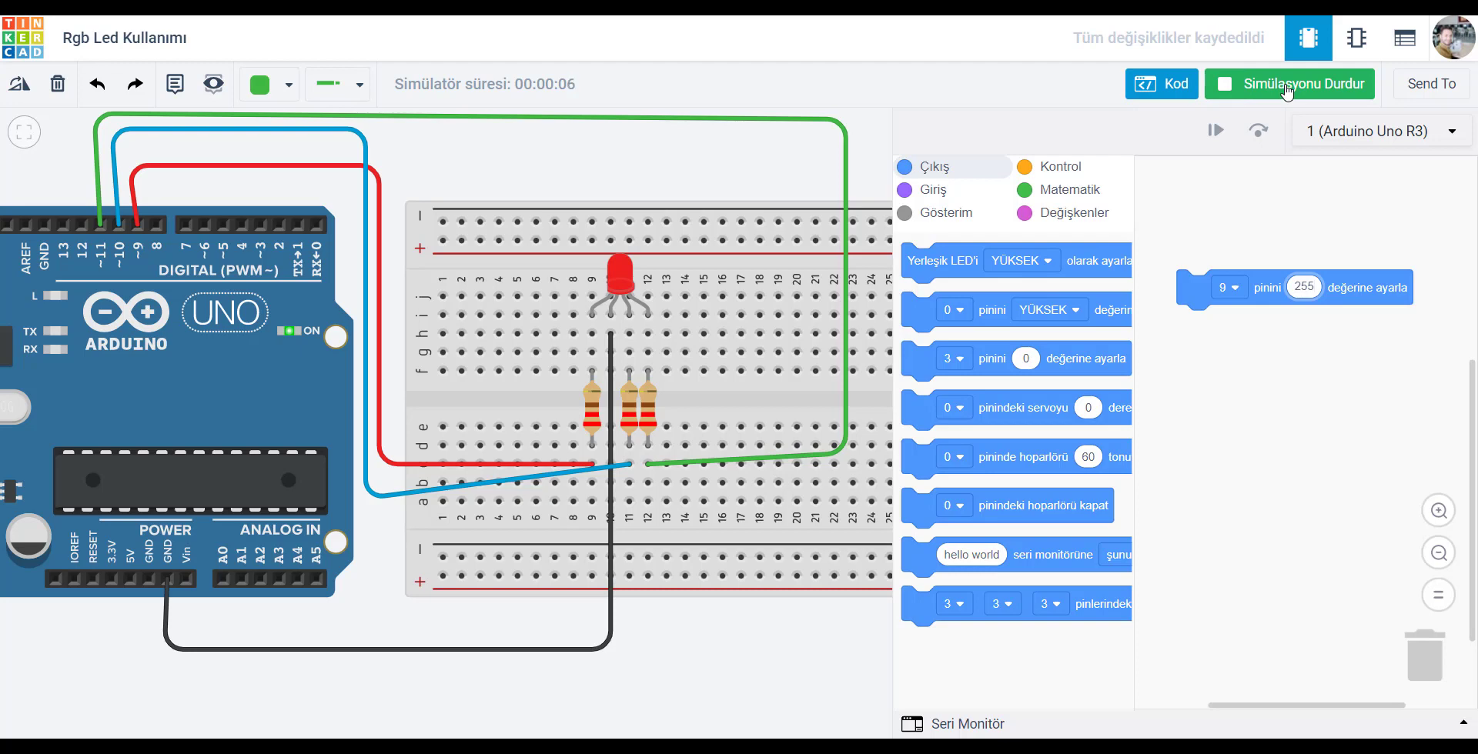
{"action": "left_click", "coordinate": [1287, 86]}
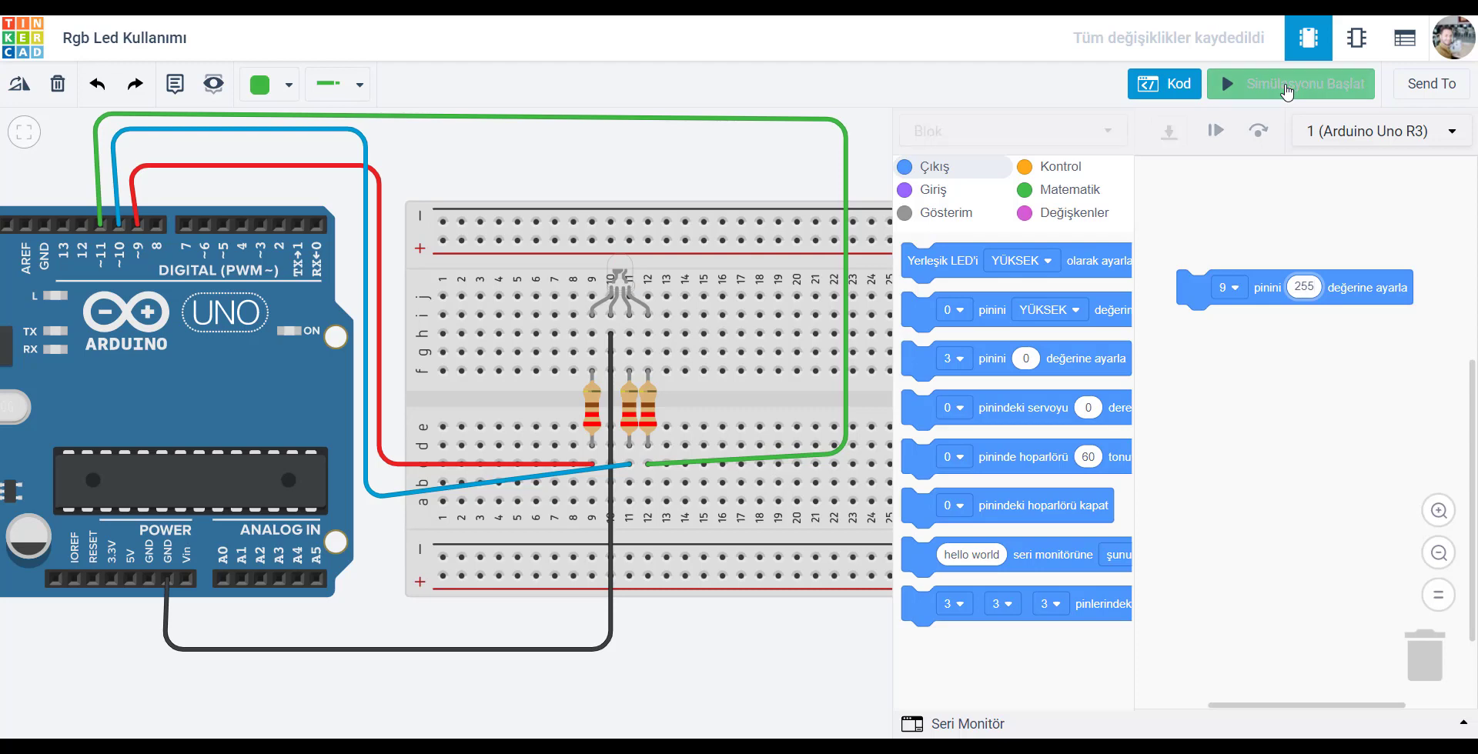
{"action": "left_click", "coordinate": [1310, 289]}
{"action": "type", "text": "50"}
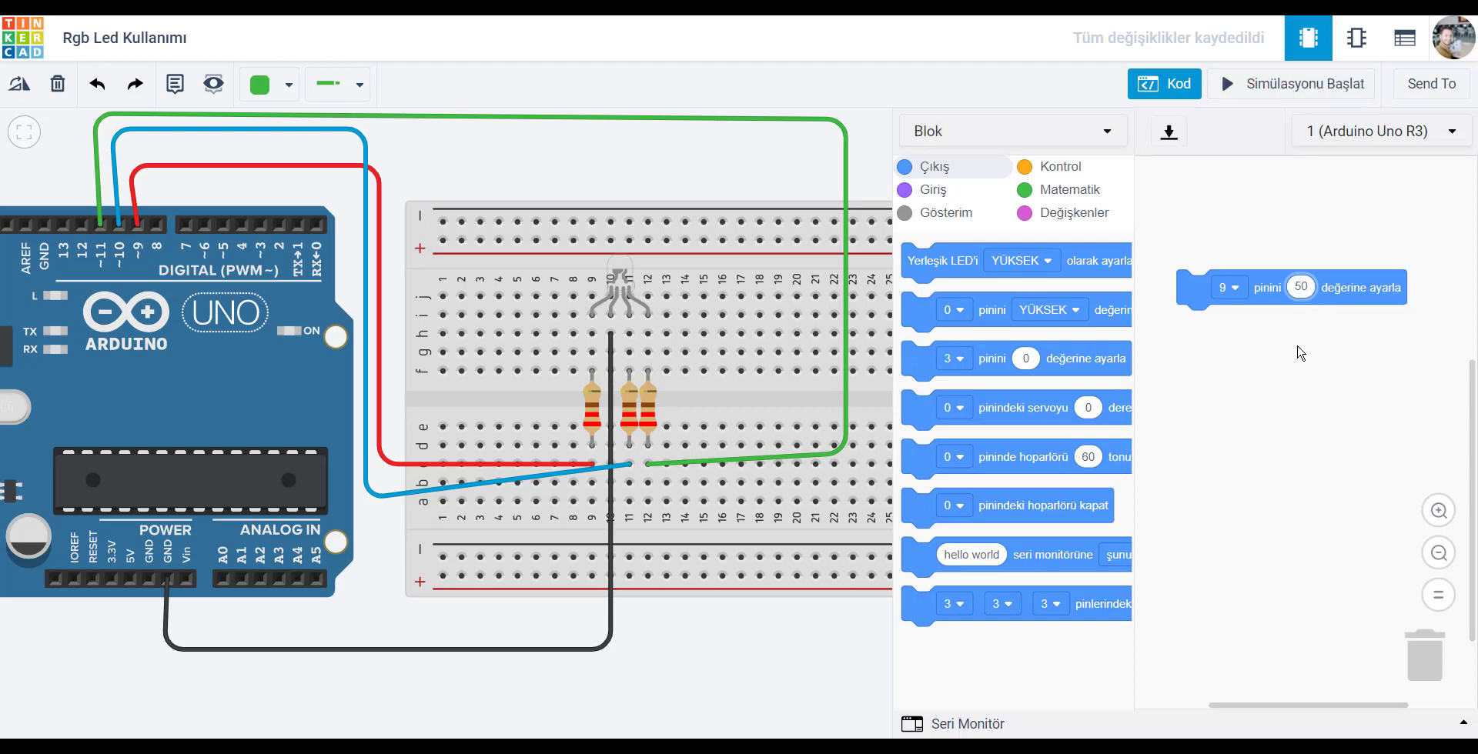
{"action": "left_click", "coordinate": [1298, 402]}
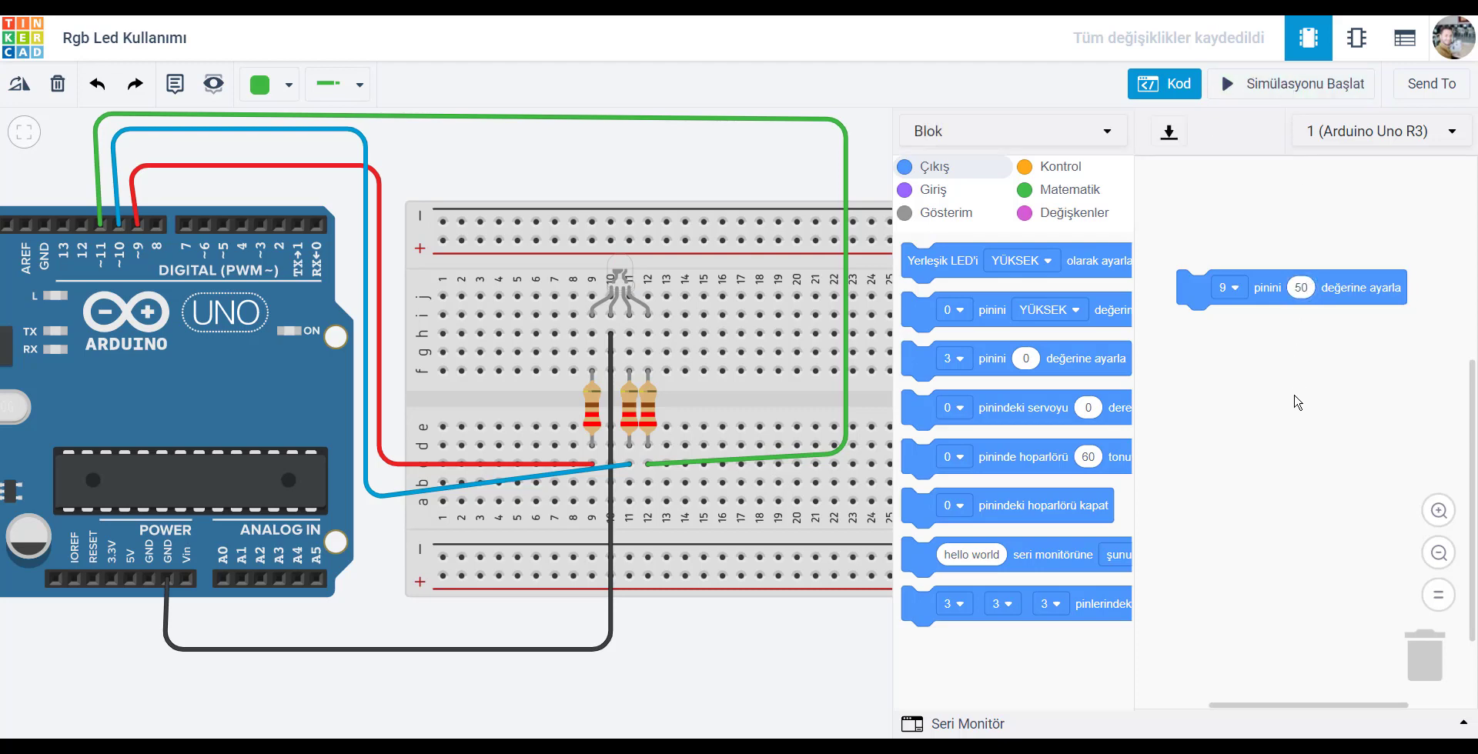
Run the simulation, set the pin 9 output block's value to 10, and run and stop the simulation again
{"action": "left_click", "coordinate": [1269, 91]}
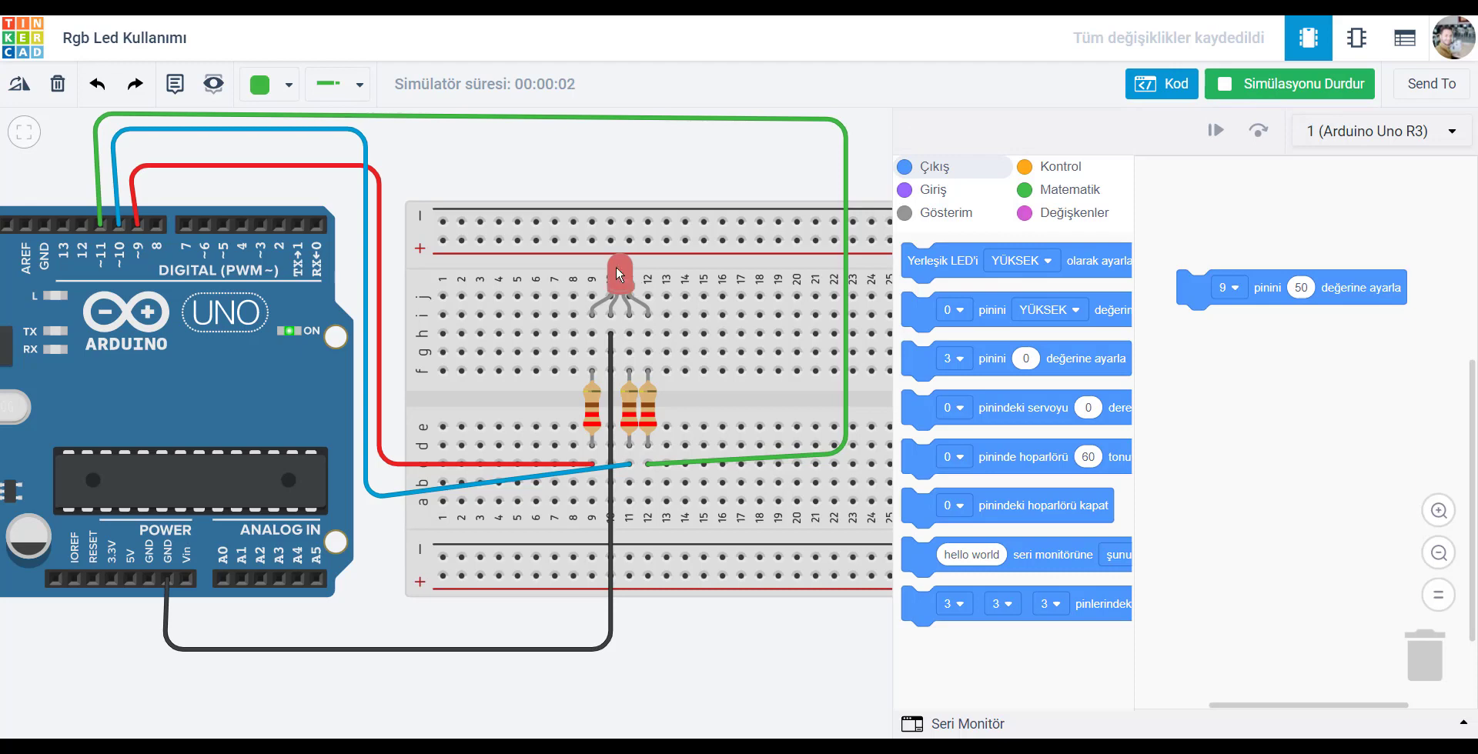
{"action": "left_click", "coordinate": [1299, 289]}
{"action": "type", "text": "10"}
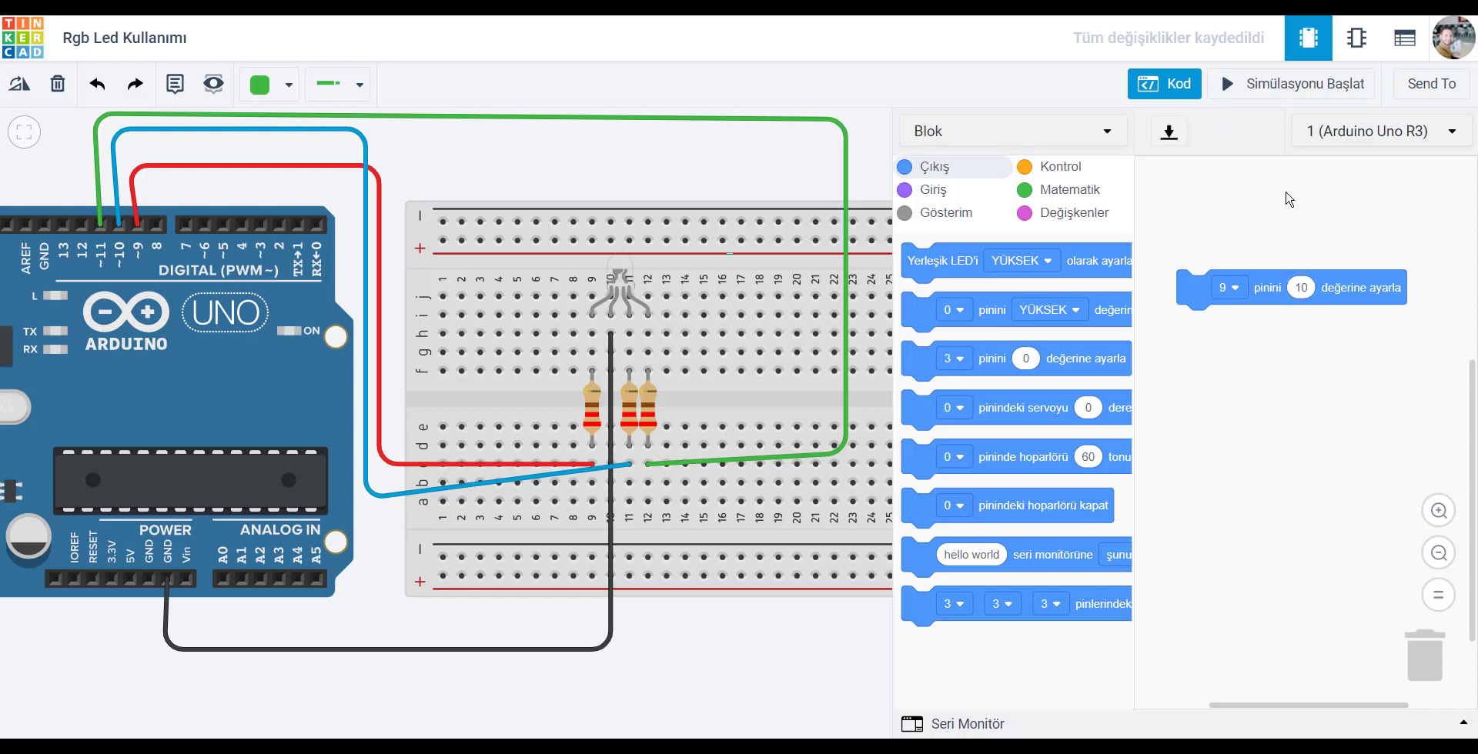
{"action": "left_click", "coordinate": [1262, 84]}
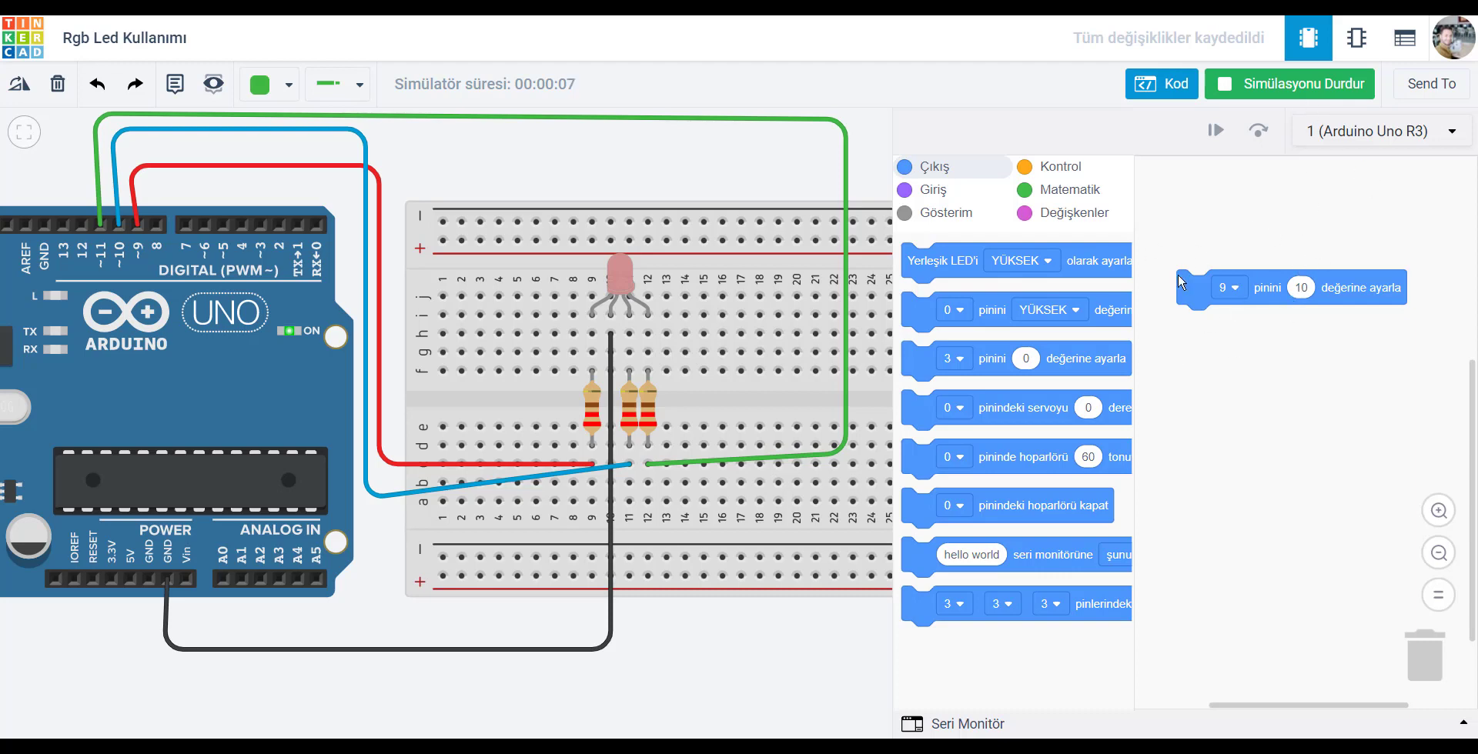
{"action": "left_click", "coordinate": [1245, 81]}
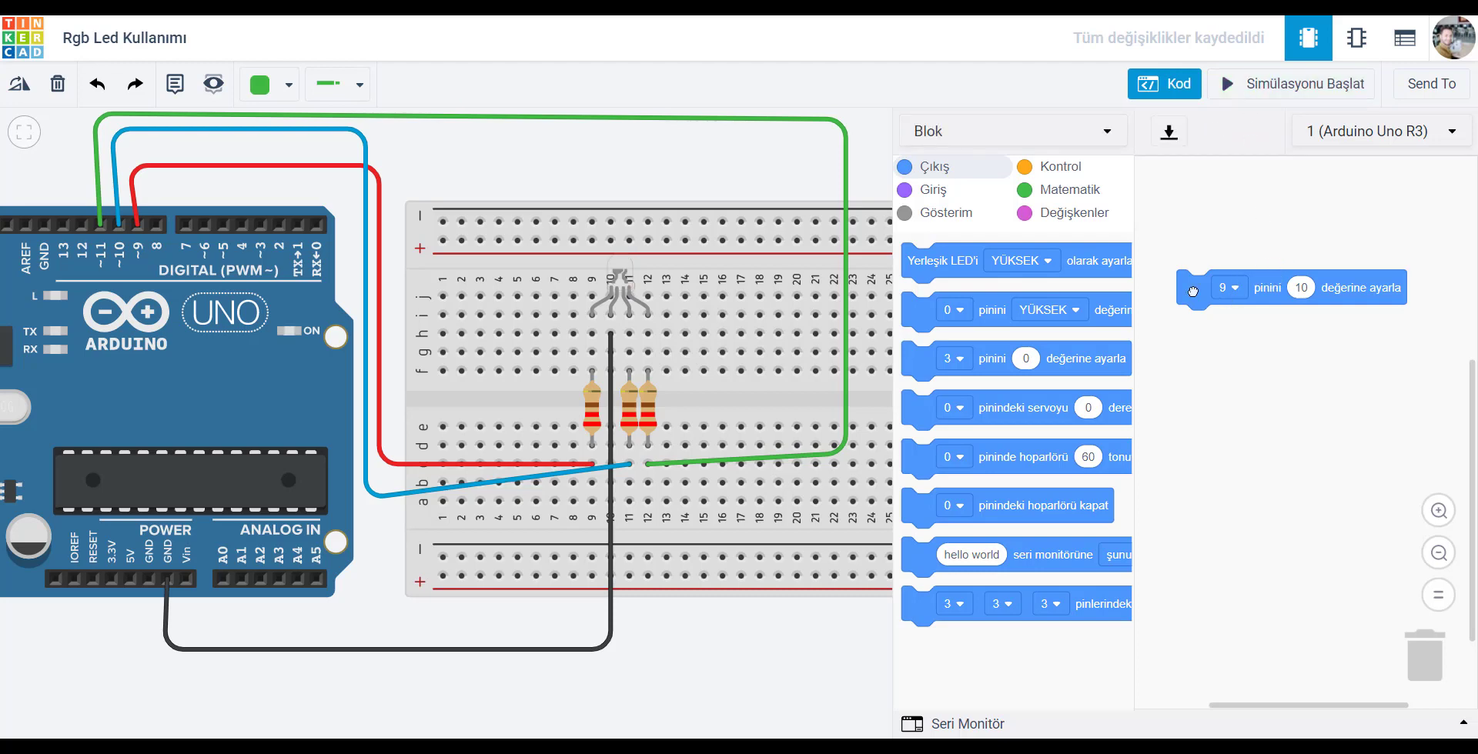
Replace the existing output block with a new analog pin output block that sets pin 9 to 255
{"action": "left_click_drag", "start_coordinate": [1271, 293], "coordinate": [1036, 308]}
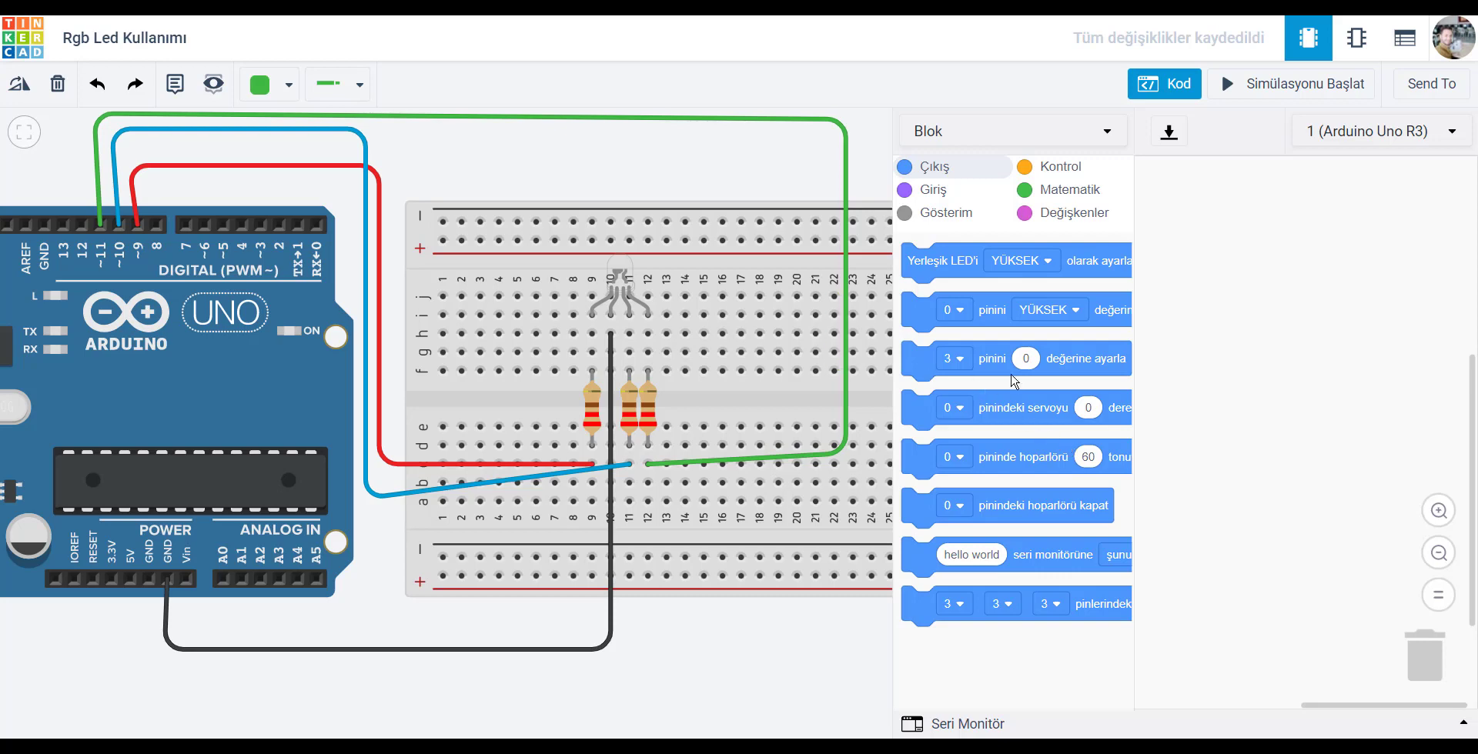
{"action": "left_click_drag", "start_coordinate": [992, 358], "coordinate": [1212, 274]}
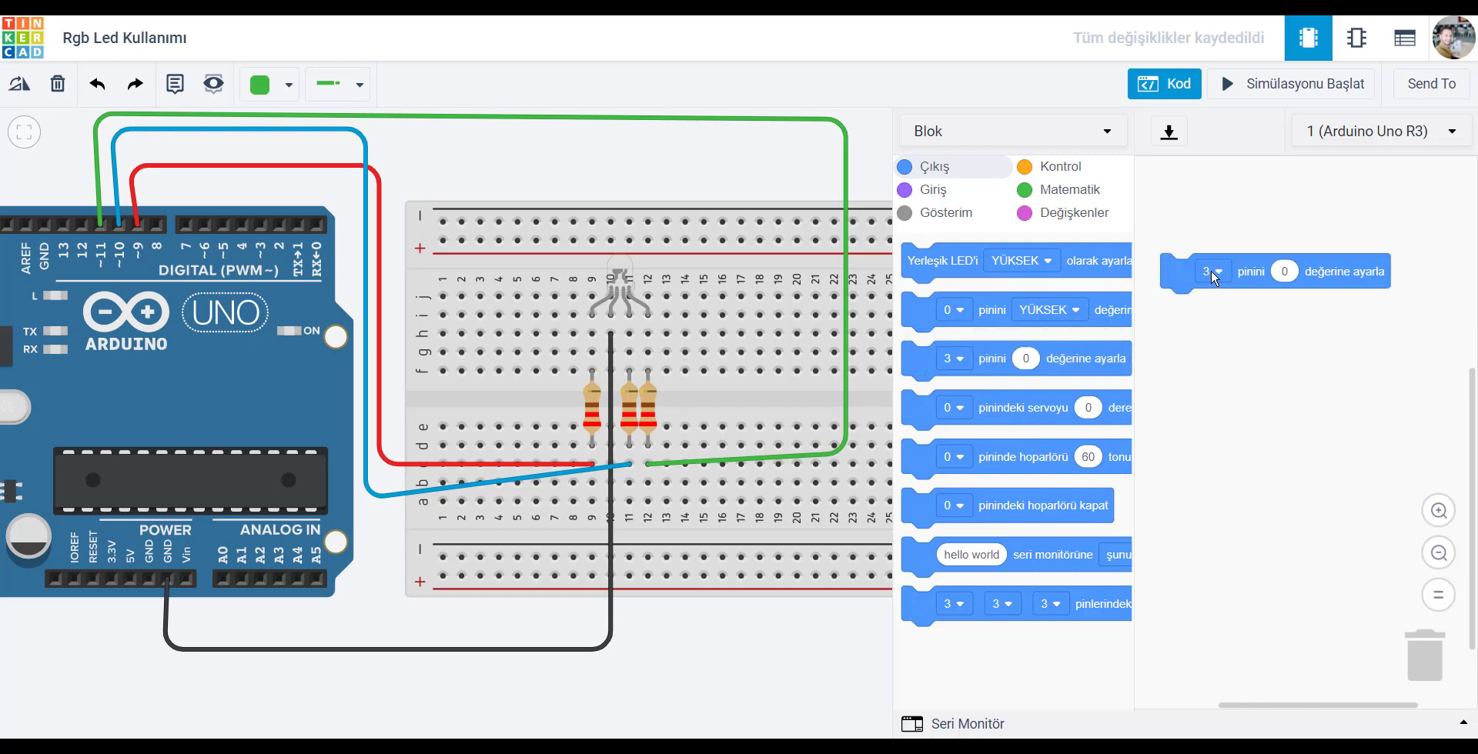
{"action": "left_click", "coordinate": [1212, 273]}
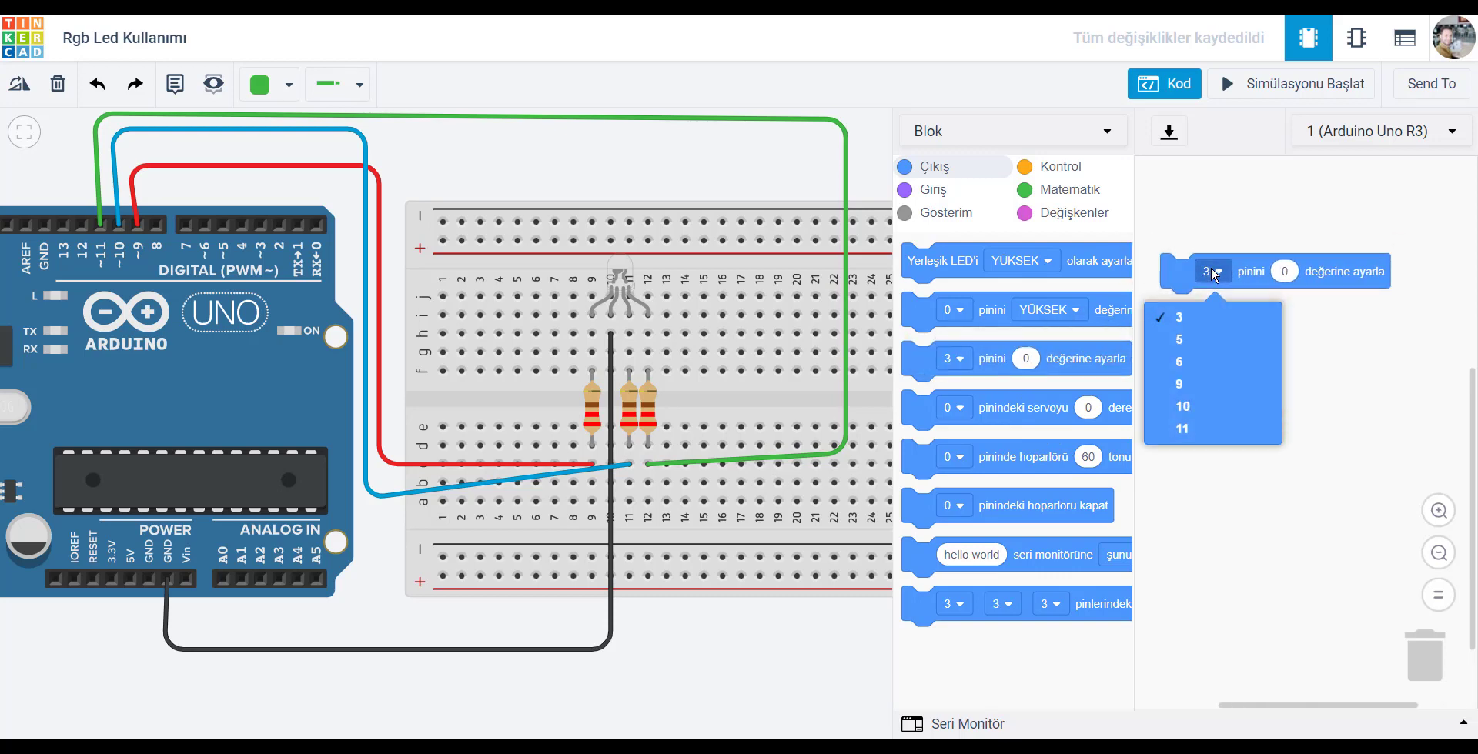
{"action": "left_click", "coordinate": [1193, 384]}
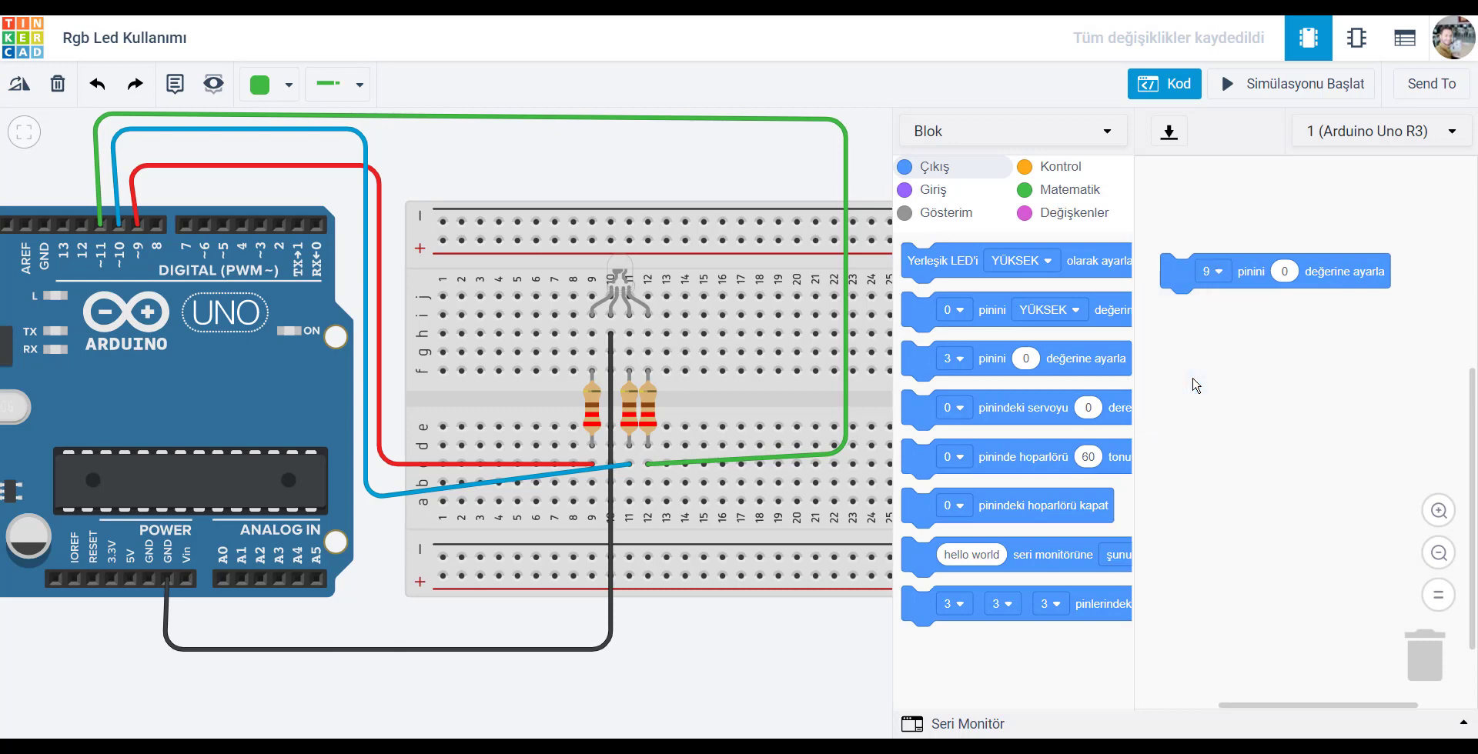
{"action": "left_click", "coordinate": [1289, 270]}
{"action": "type", "text": "255"}
{"action": "left_click", "coordinate": [1307, 387]}
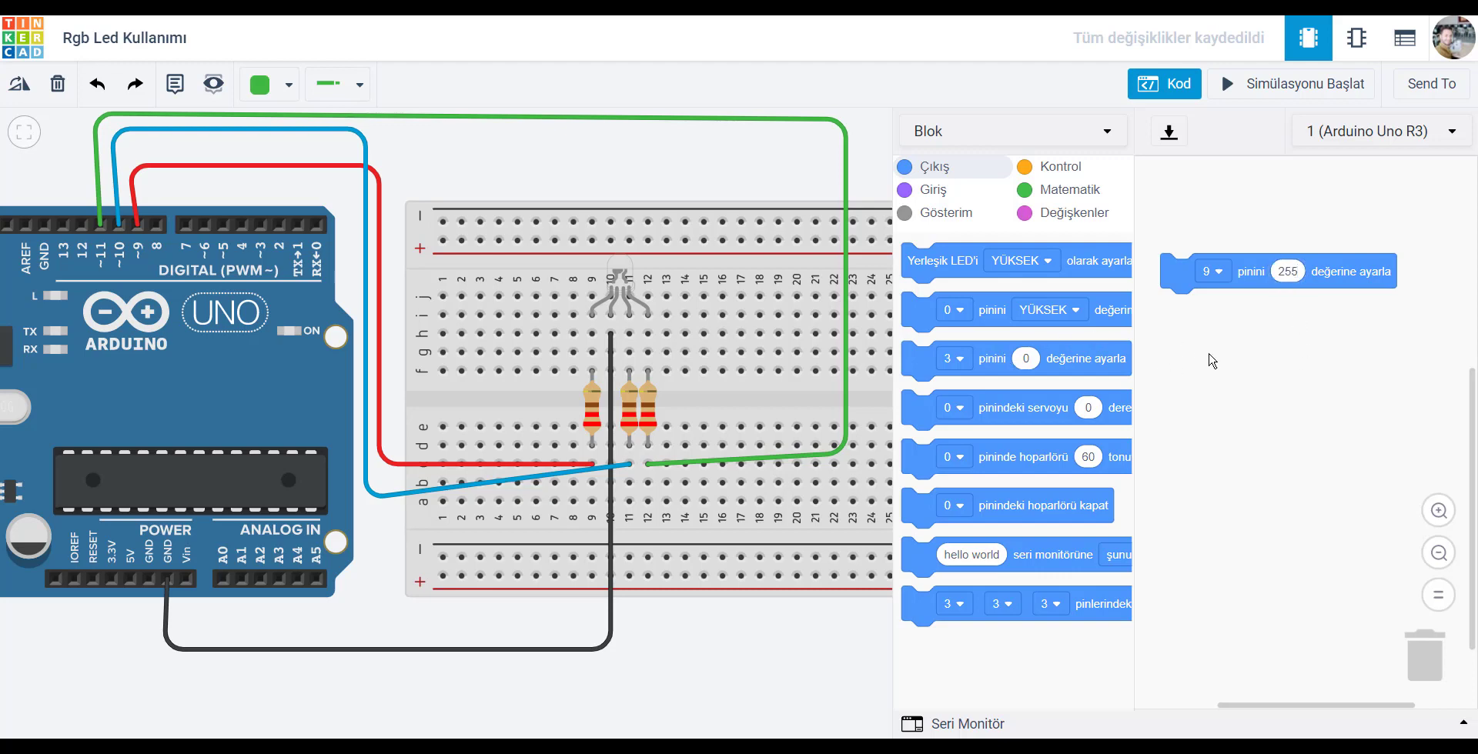
Attach two more analog pin output blocks beneath it for pins 10 and 11 with value 0, and shift the stack slightly upward
{"action": "left_click_drag", "start_coordinate": [992, 359], "coordinate": [1249, 310]}
{"action": "left_click_drag", "start_coordinate": [985, 358], "coordinate": [1228, 358]}
{"action": "left_click", "coordinate": [1219, 308]}
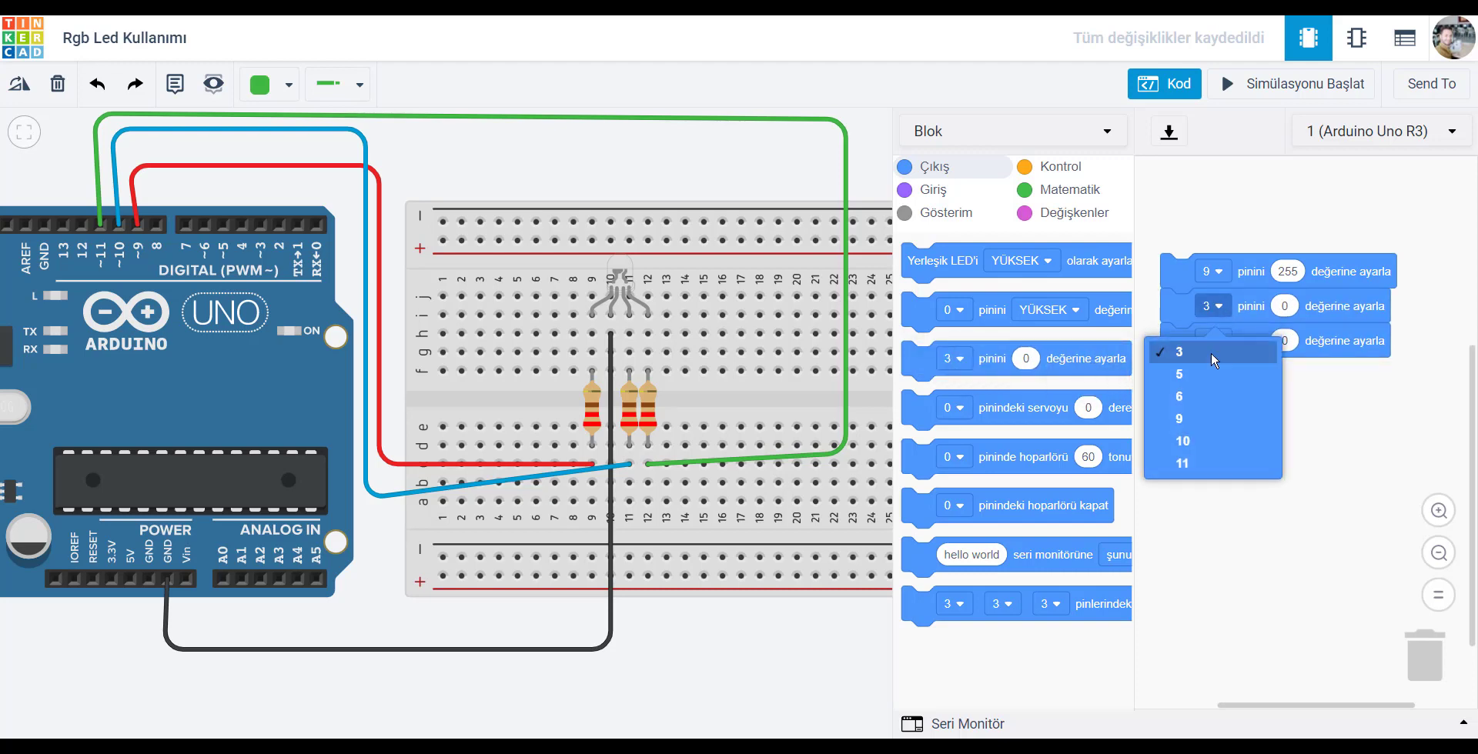
{"action": "left_click", "coordinate": [1219, 432]}
{"action": "left_click", "coordinate": [1213, 342]}
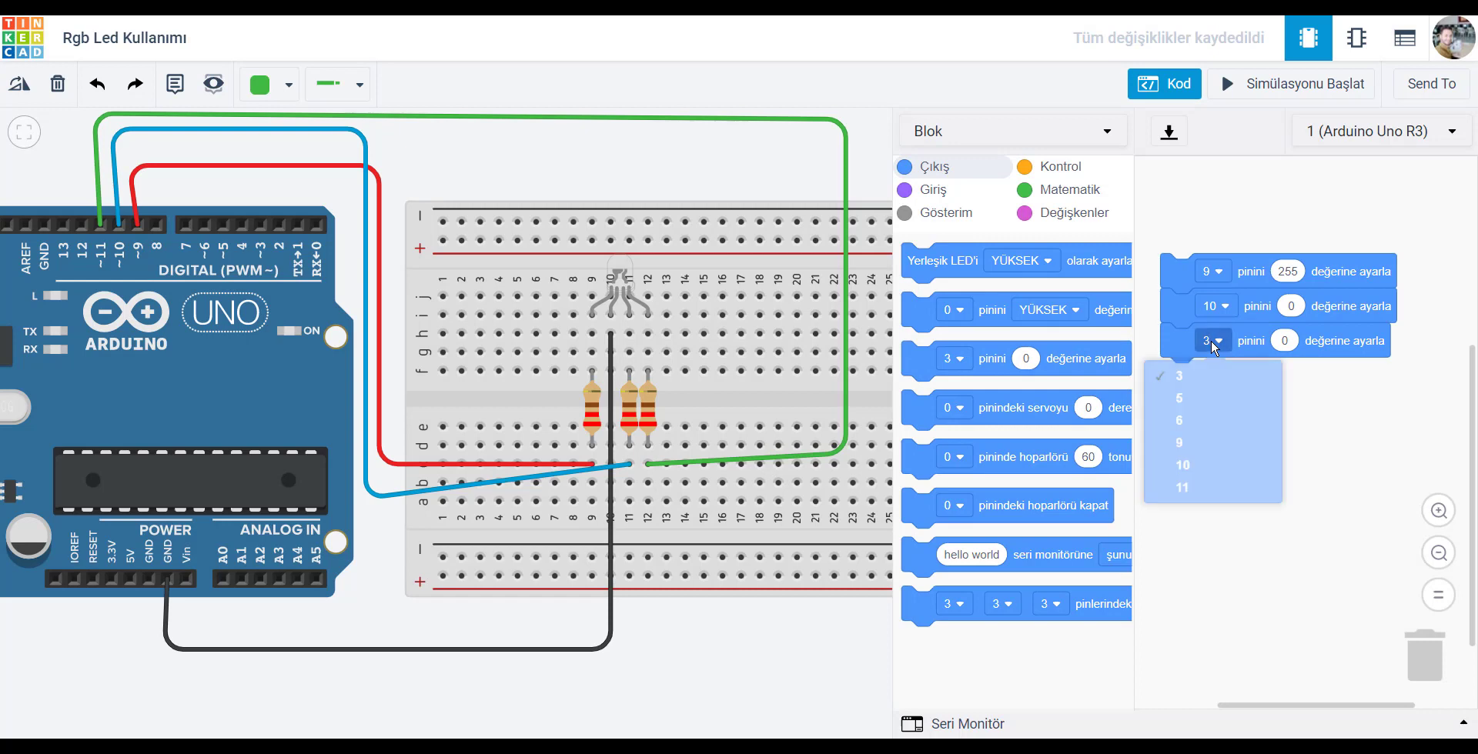
{"action": "left_click", "coordinate": [1207, 497]}
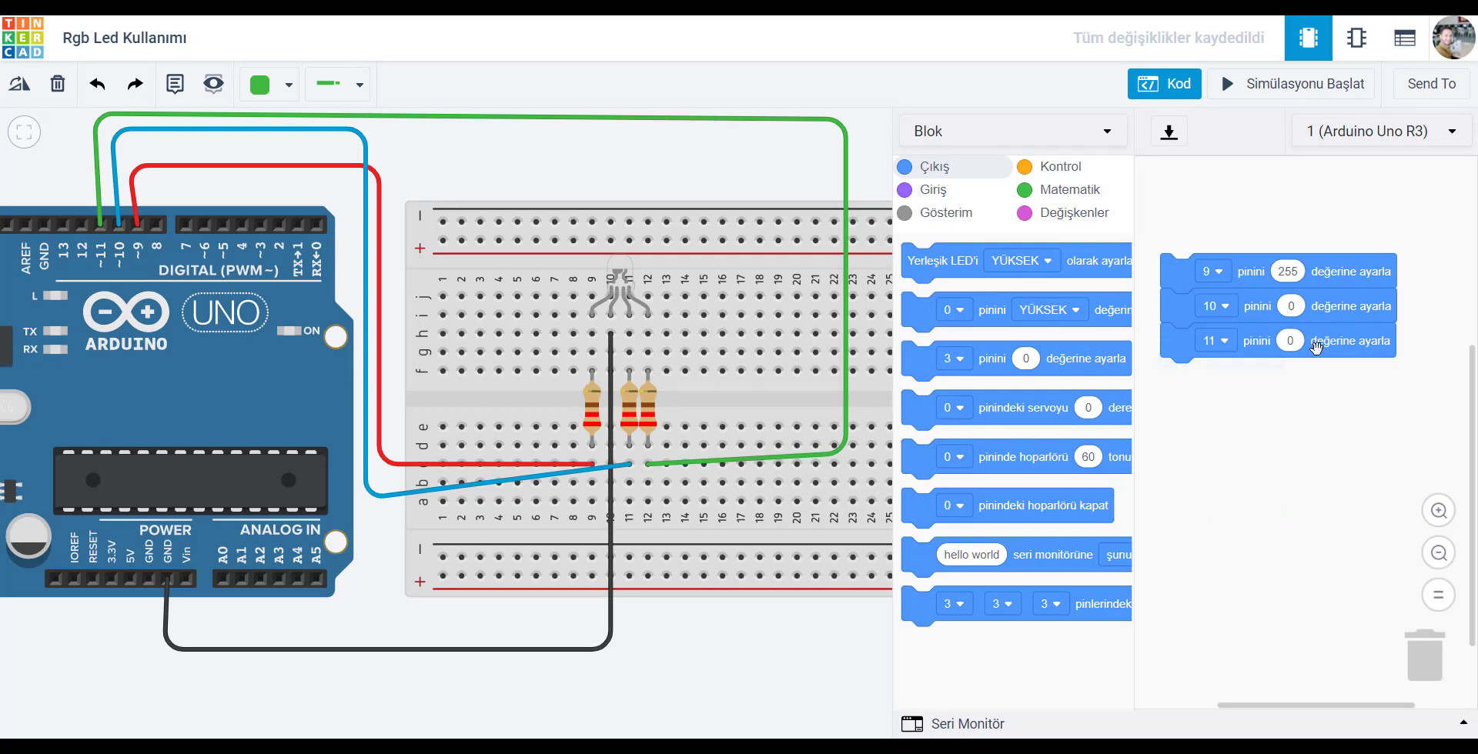
{"action": "left_click", "coordinate": [1291, 307]}
{"action": "left_click", "coordinate": [1339, 404]}
{"action": "left_click_drag", "start_coordinate": [1244, 271], "coordinate": [1240, 241]}
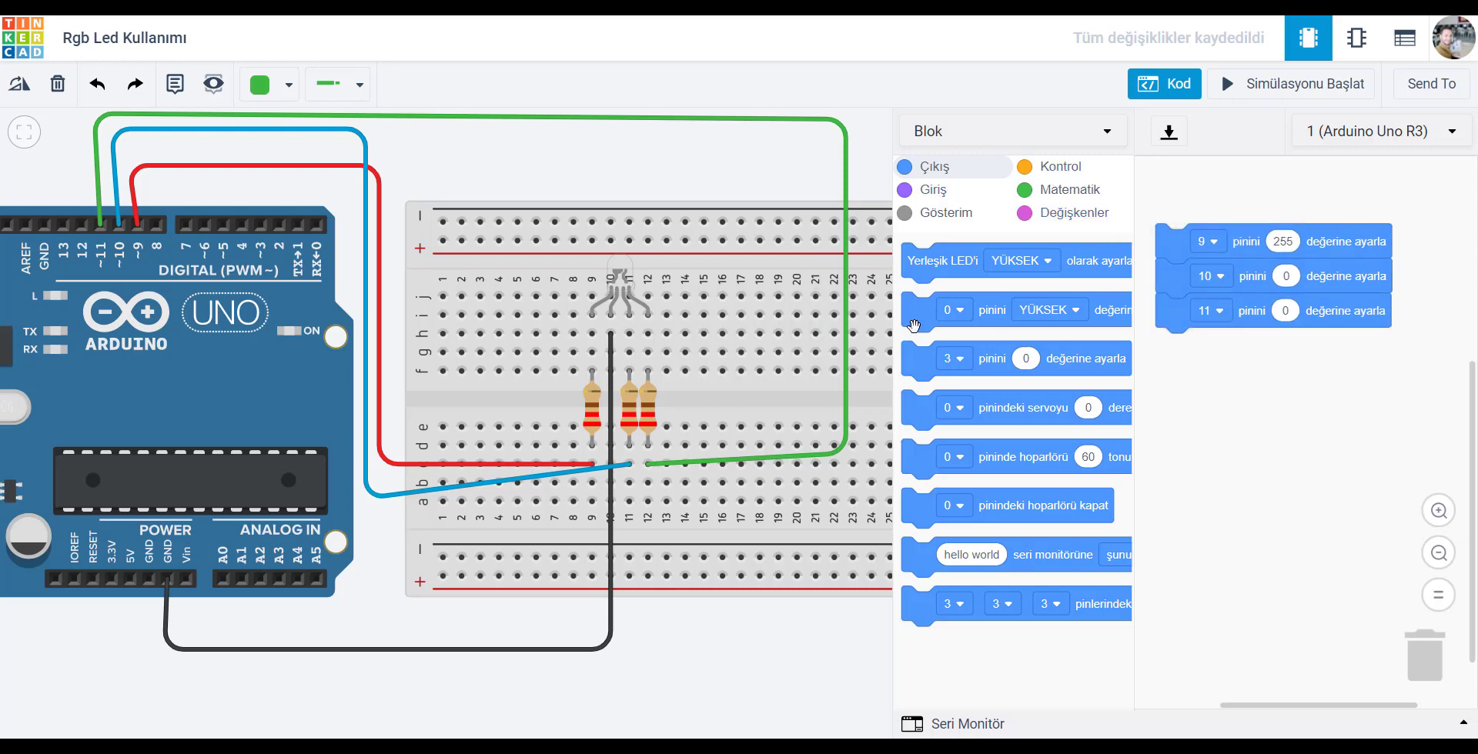
Duplicate the three-block output stack and attach the copy beneath the original blocks
{"action": "right_click", "coordinate": [1246, 241]}
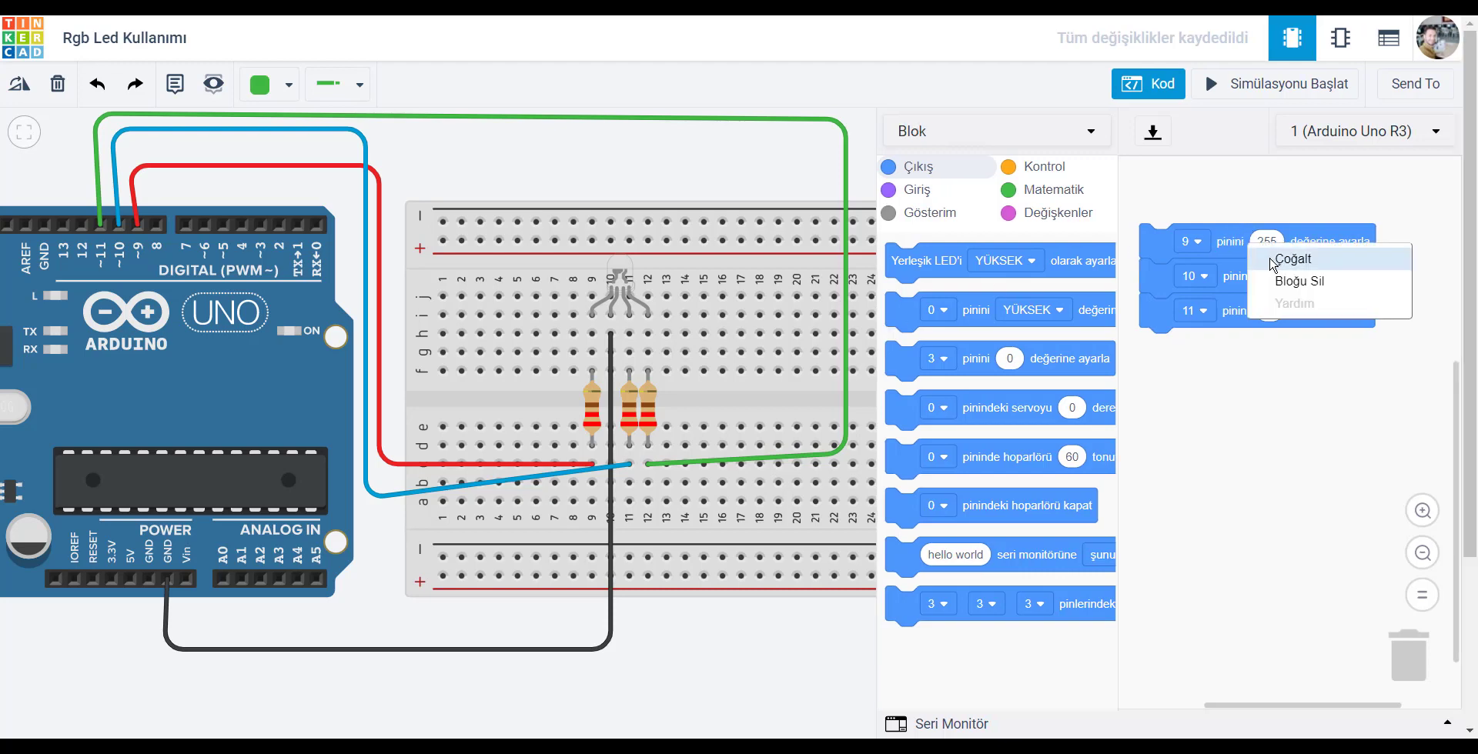
{"action": "left_click", "coordinate": [1264, 260]}
{"action": "left_click", "coordinate": [1170, 340]}
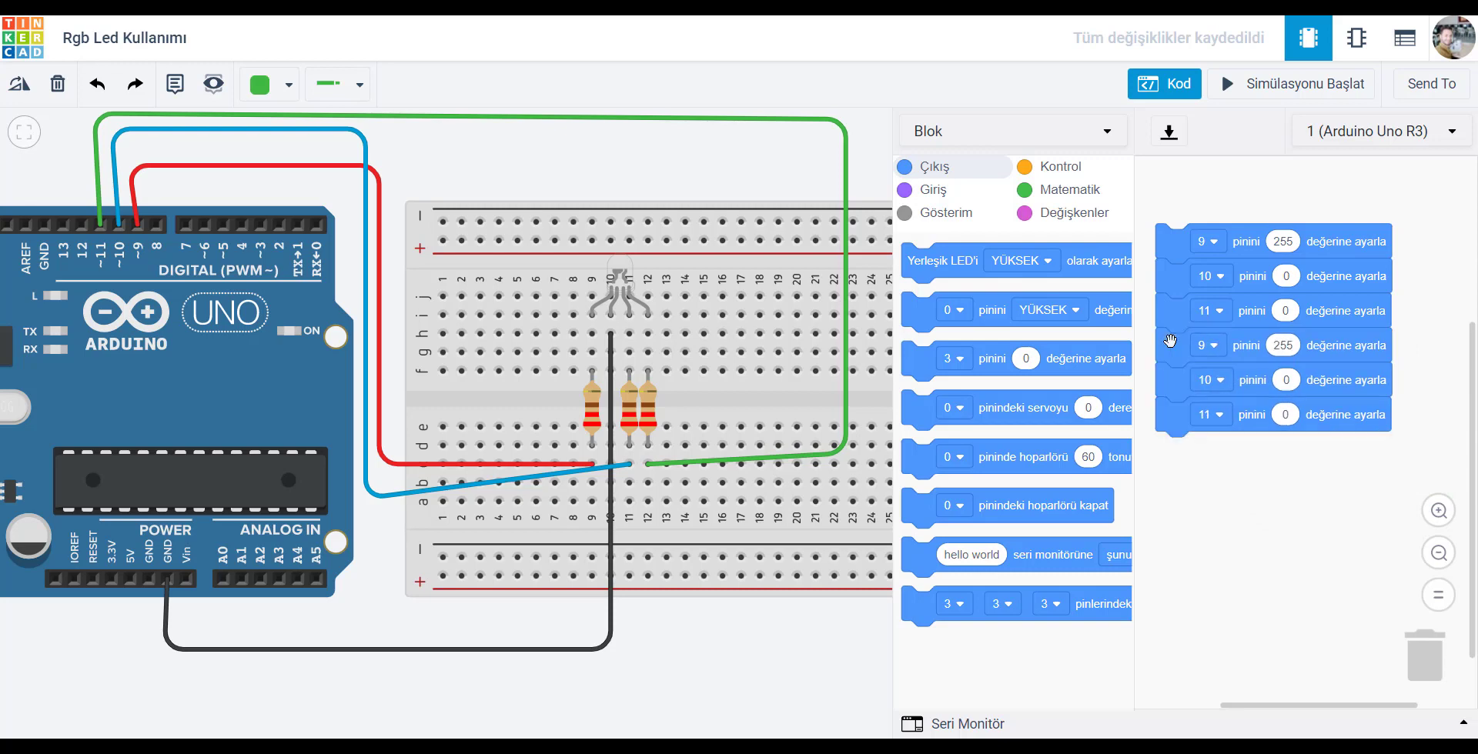
In the duplicated blocks, set the pin 9 value to 0 and the pin 10 value to 255
{"action": "left_click", "coordinate": [1284, 348]}
{"action": "type", "text": "0"}
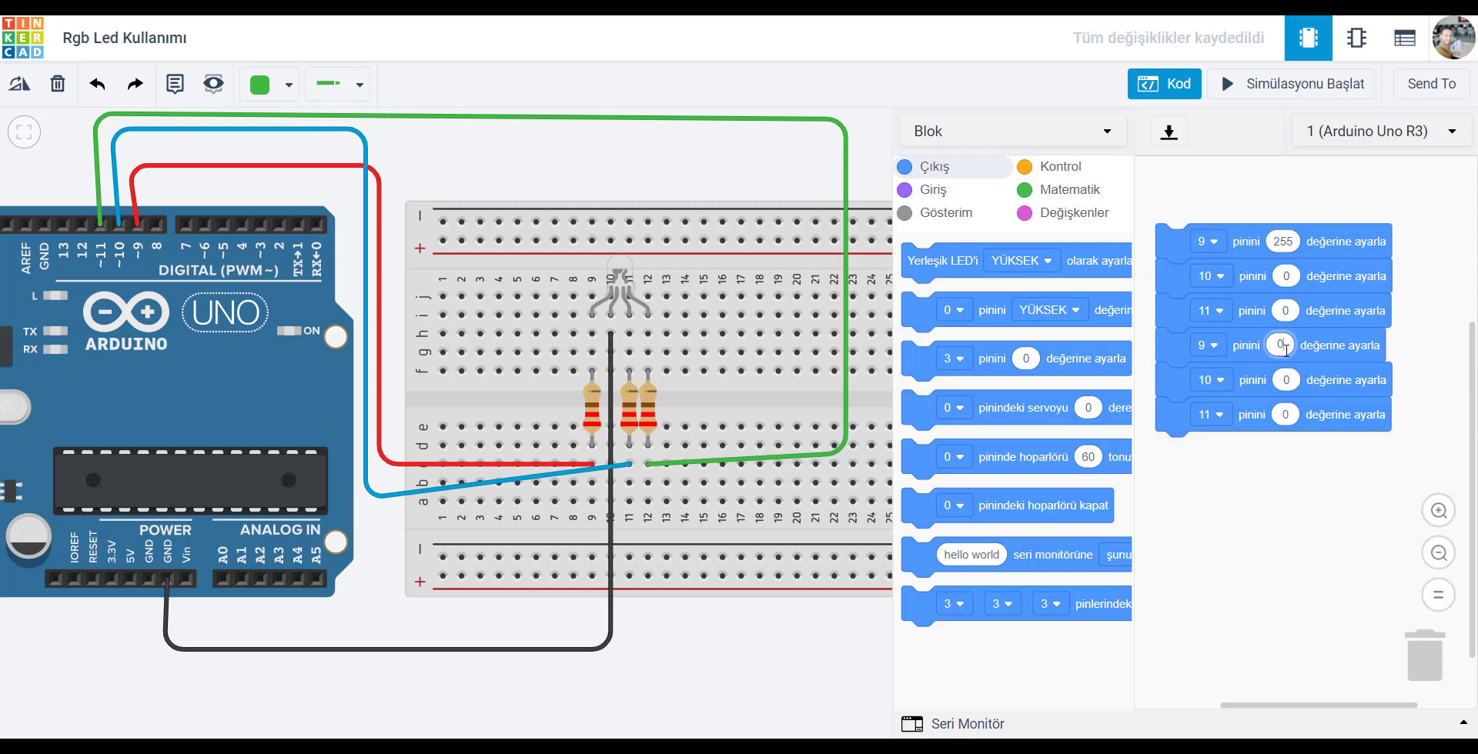
{"action": "key", "text": "Return"}
{"action": "left_click", "coordinate": [1287, 379]}
{"action": "type", "text": "255"}
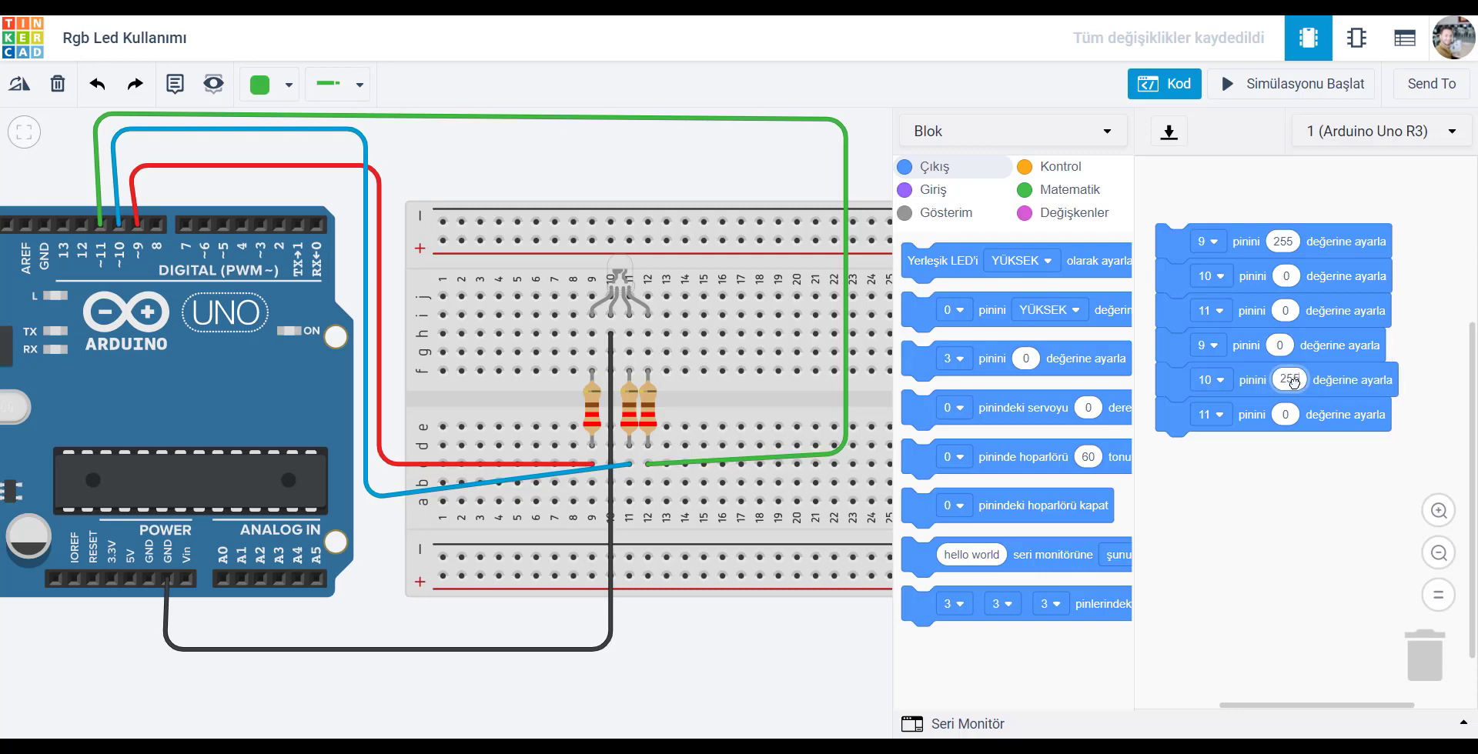
{"action": "left_click", "coordinate": [1247, 505]}
Run and stop the simulation to test the six-block sequence, and delete the three duplicated blocks
{"action": "left_click", "coordinate": [1246, 83]}
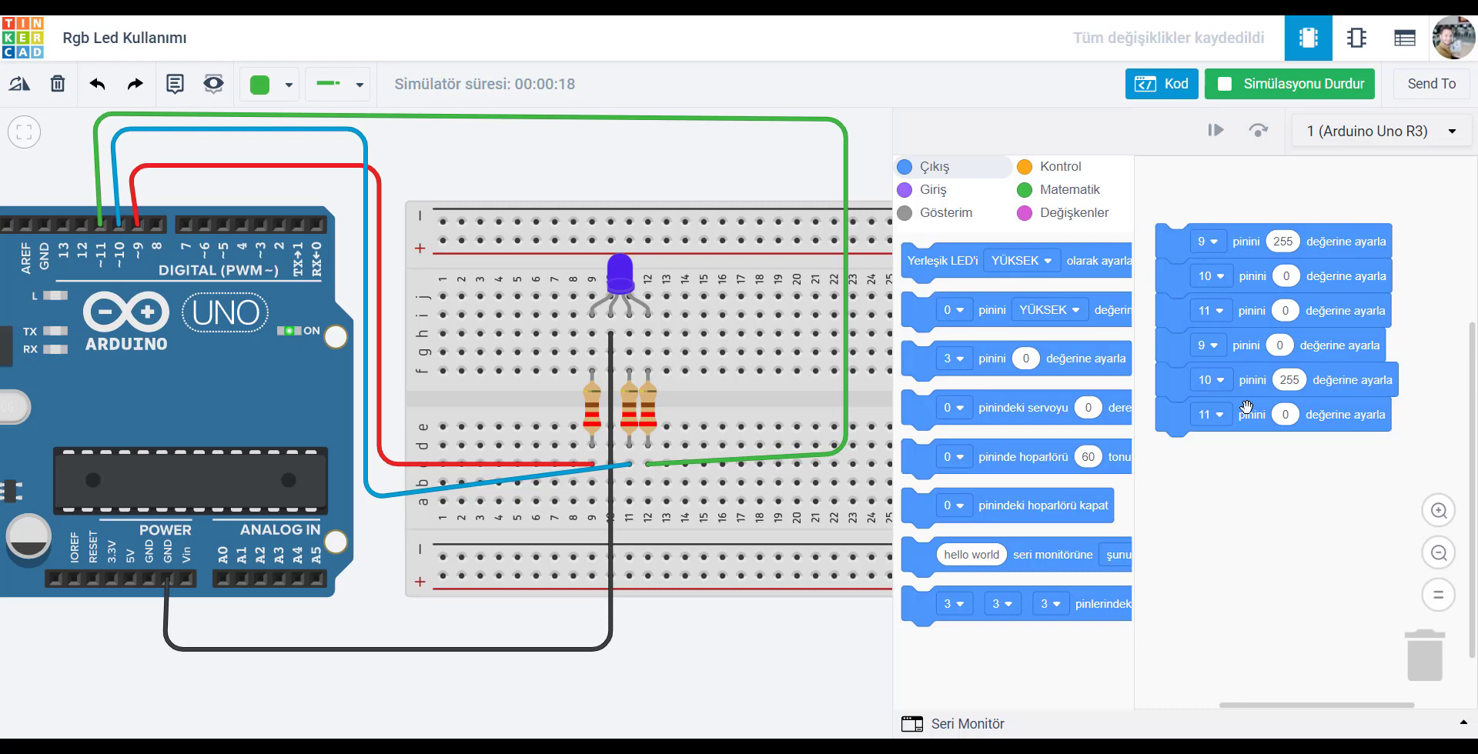
{"action": "left_click", "coordinate": [1271, 84]}
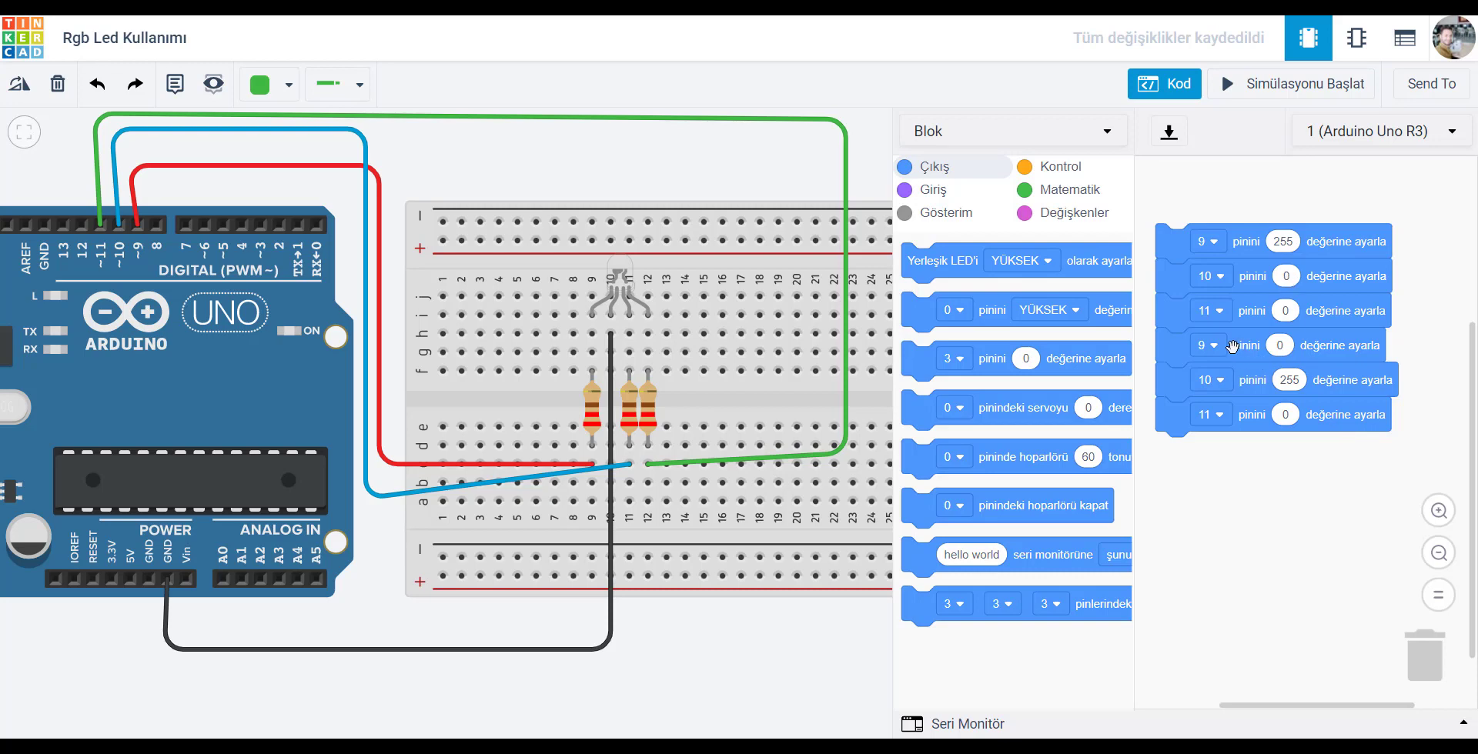
{"action": "left_click_drag", "start_coordinate": [1222, 350], "coordinate": [993, 325]}
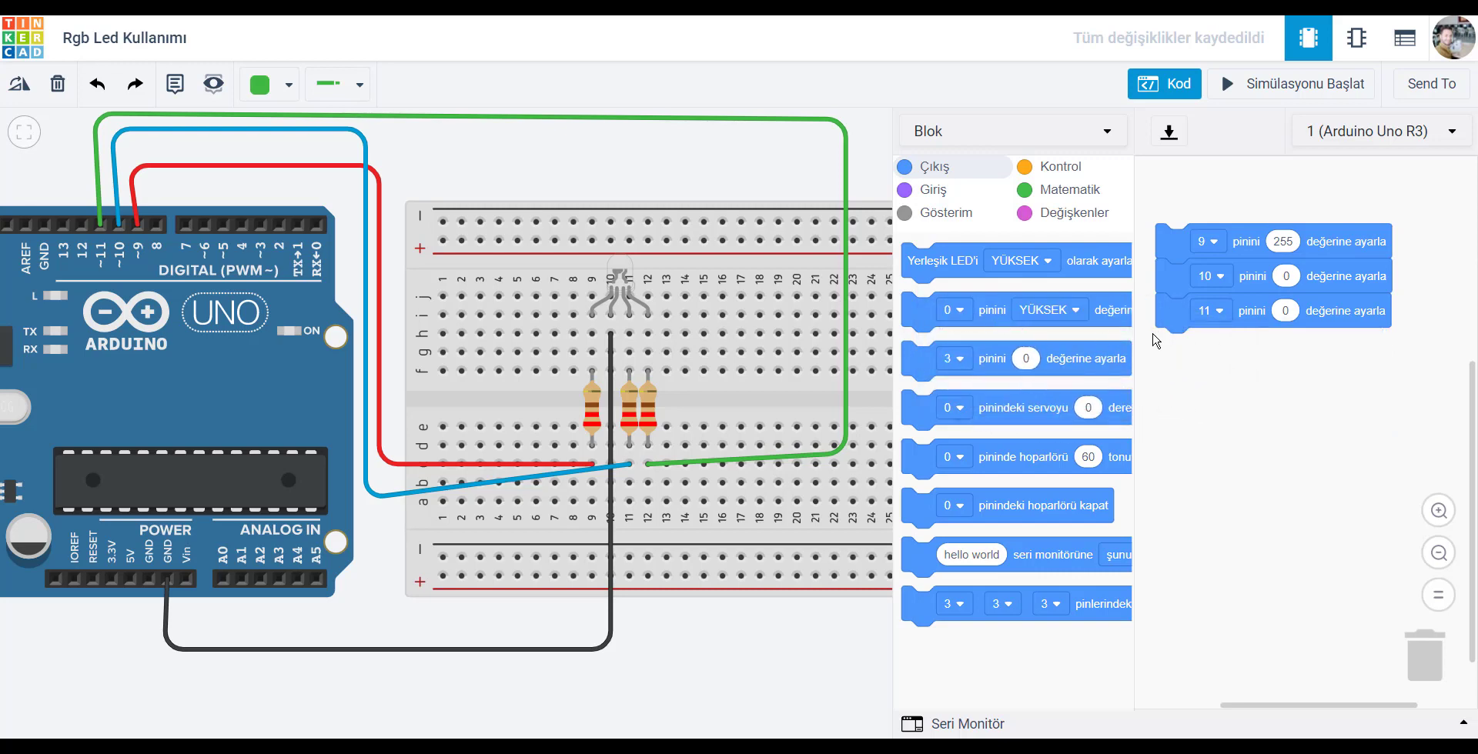
Set the pin 10 and pin 11 output values to 255, and run and stop the simulation to test the mixed colour
{"action": "left_click", "coordinate": [1290, 279]}
{"action": "type", "text": "255"}
{"action": "left_click", "coordinate": [1286, 311]}
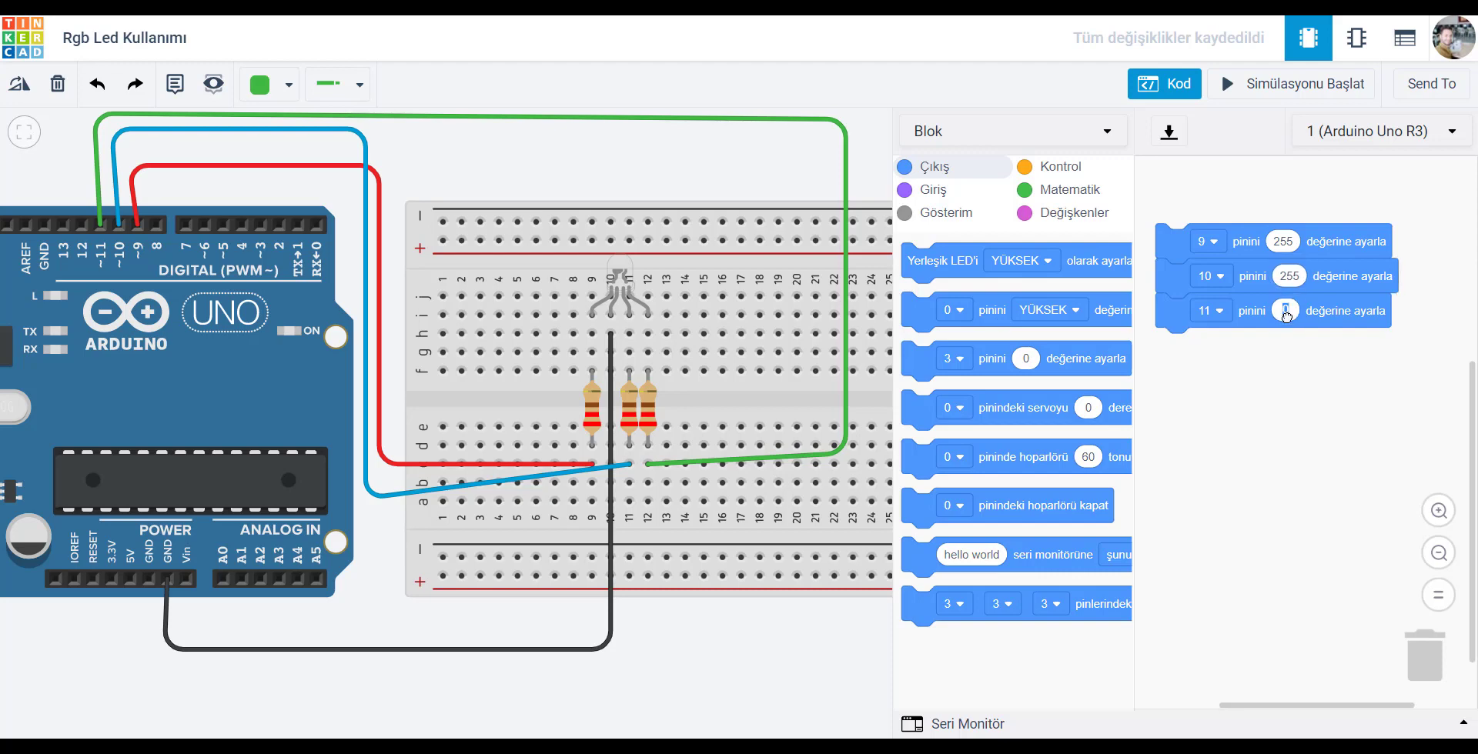
{"action": "type", "text": "255"}
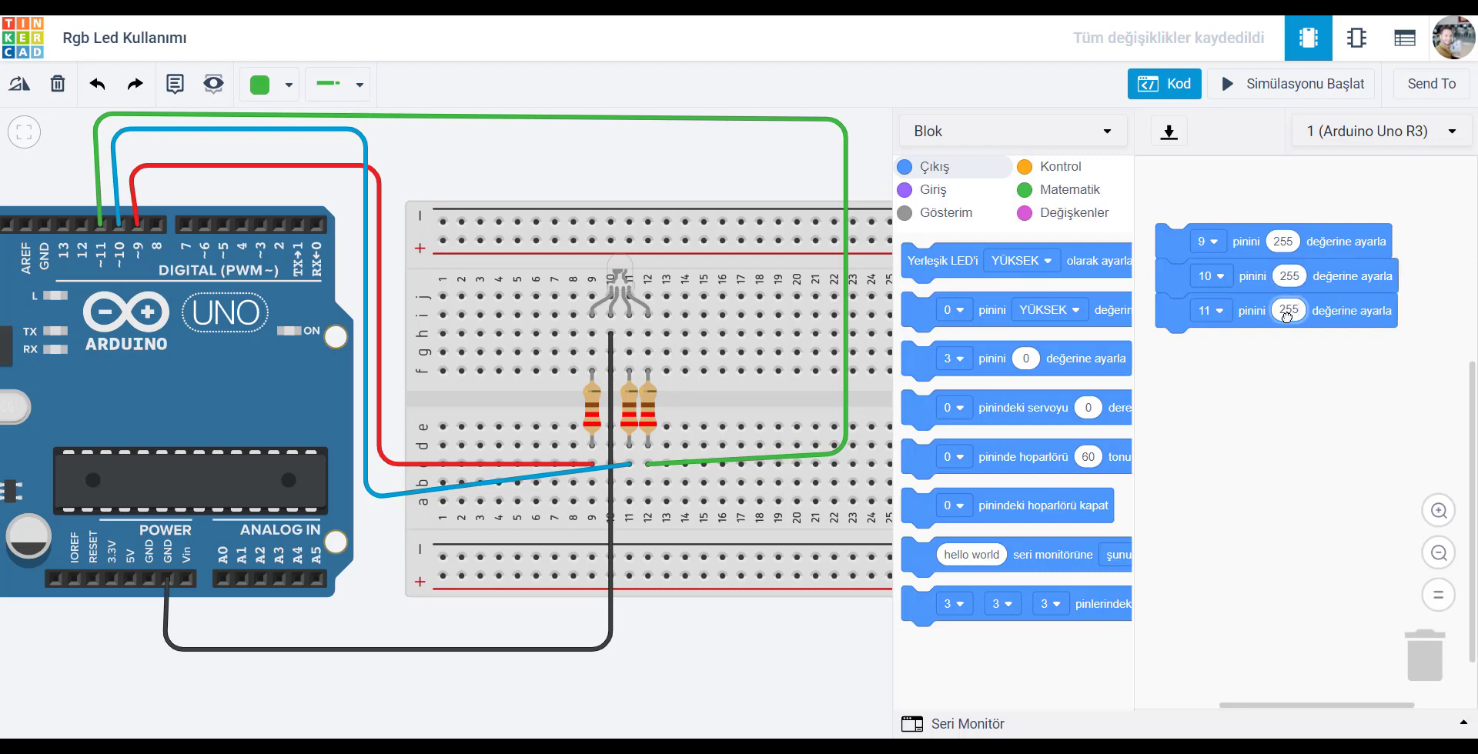
{"action": "left_click", "coordinate": [1296, 405]}
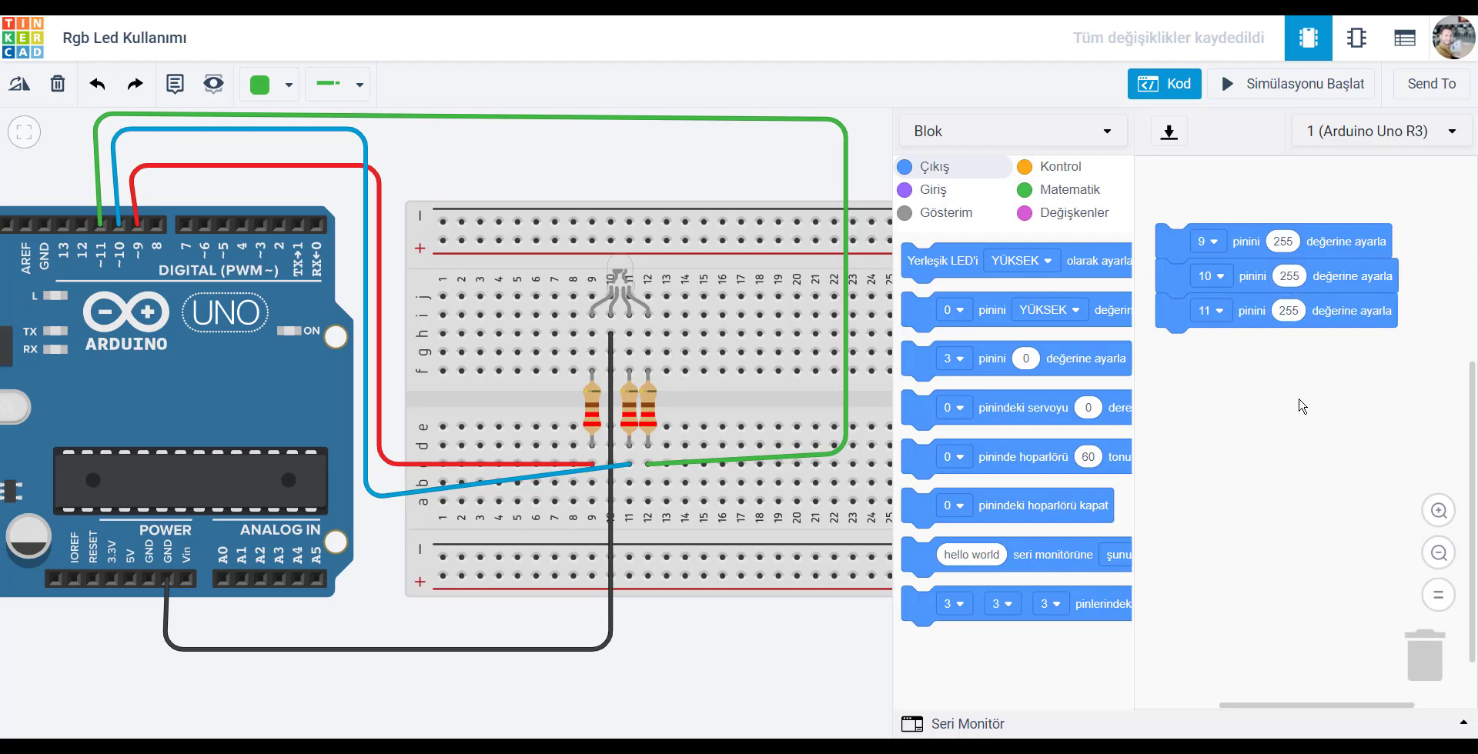
{"action": "left_click", "coordinate": [1282, 92]}
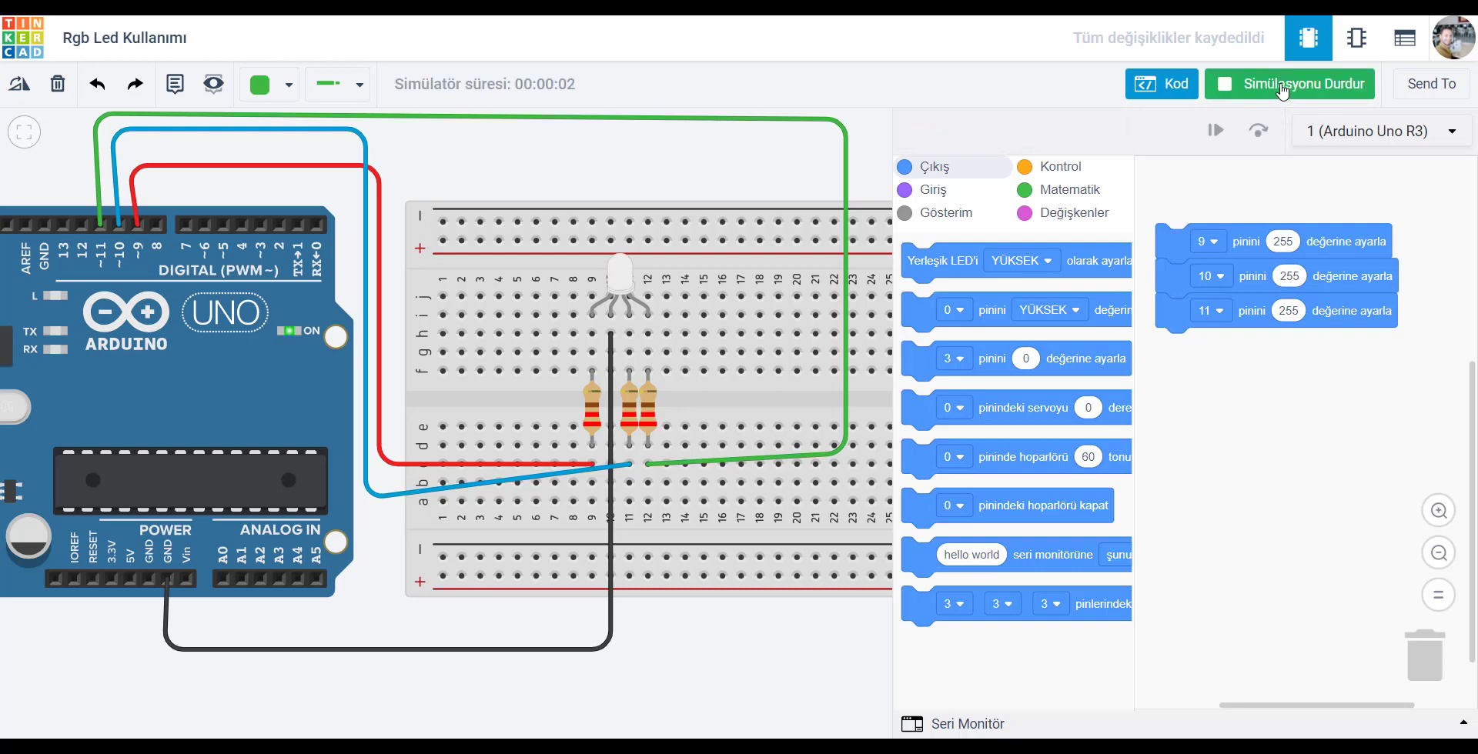
{"action": "left_click", "coordinate": [1282, 91]}
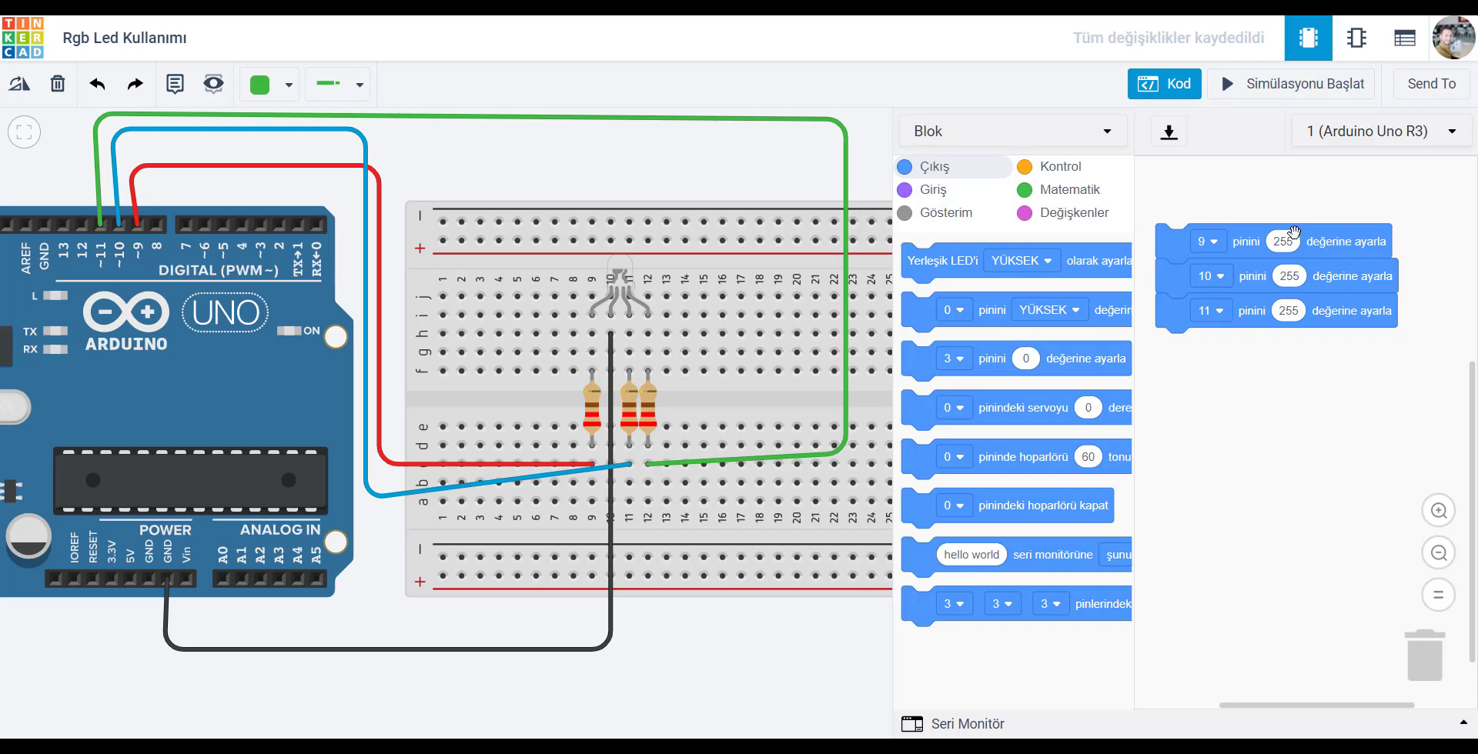
Set the pin 11 output value to 0, and run and stop the simulation to test the LED colour
{"action": "left_click", "coordinate": [1295, 312]}
{"action": "type", "text": "05"}
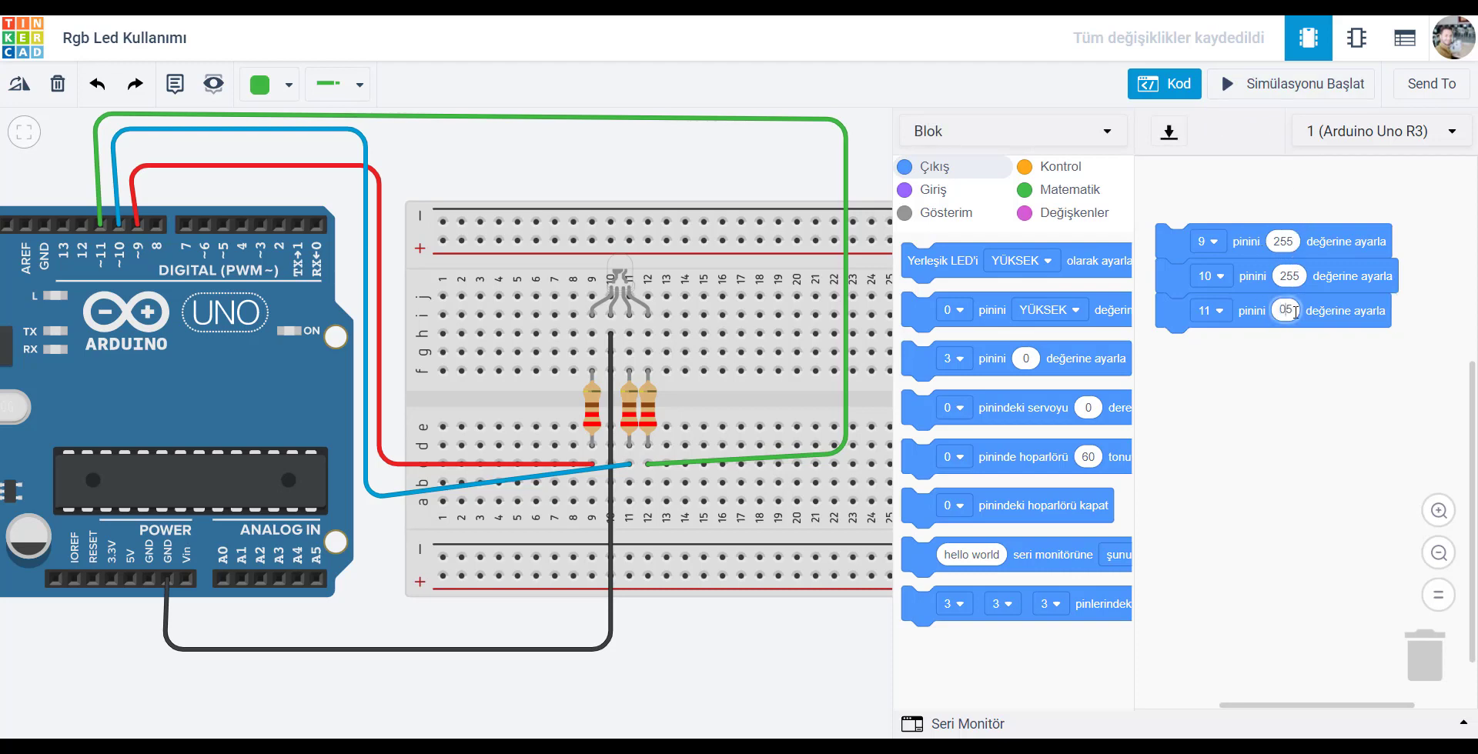
{"action": "double_click", "coordinate": [1295, 312]}
{"action": "type", "text": "0"}
{"action": "left_click", "coordinate": [1266, 82]}
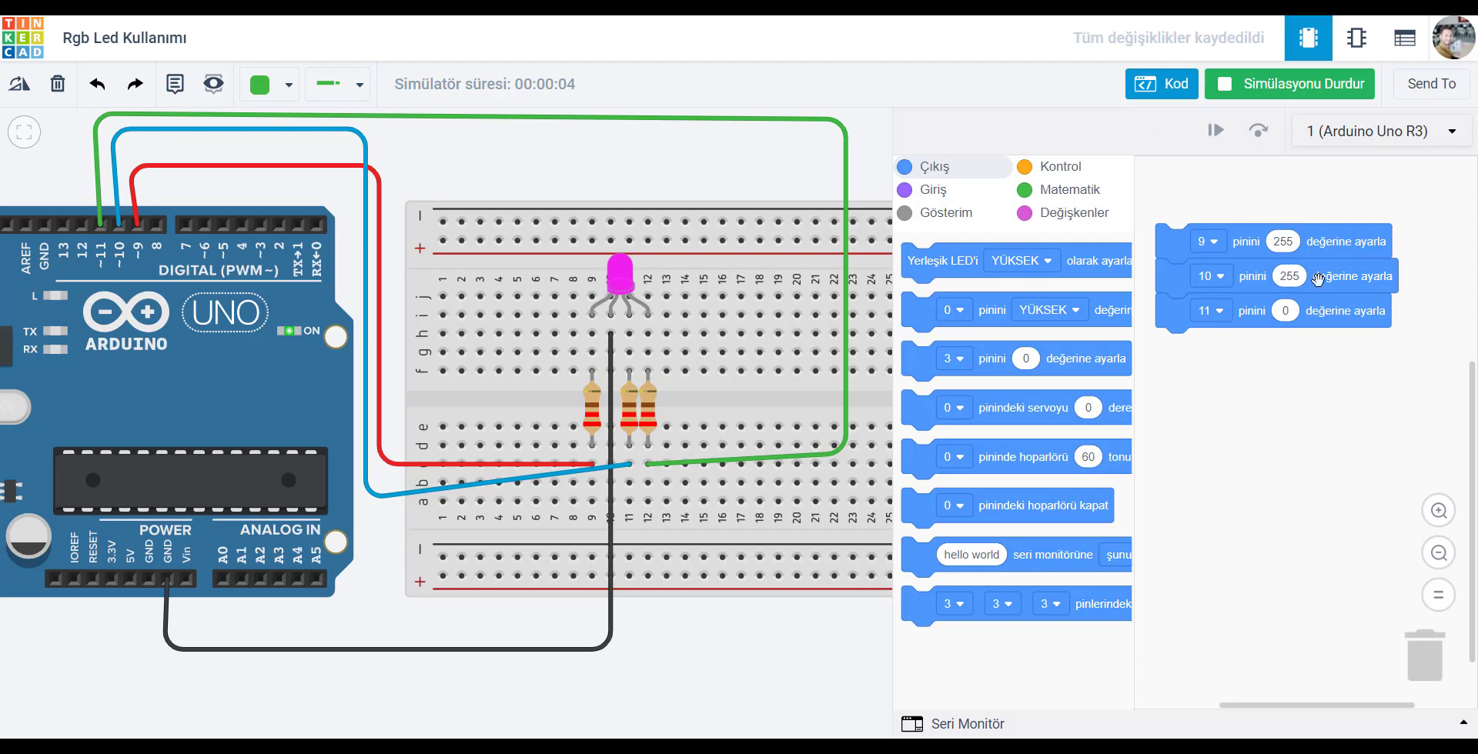
{"action": "left_click", "coordinate": [1246, 86]}
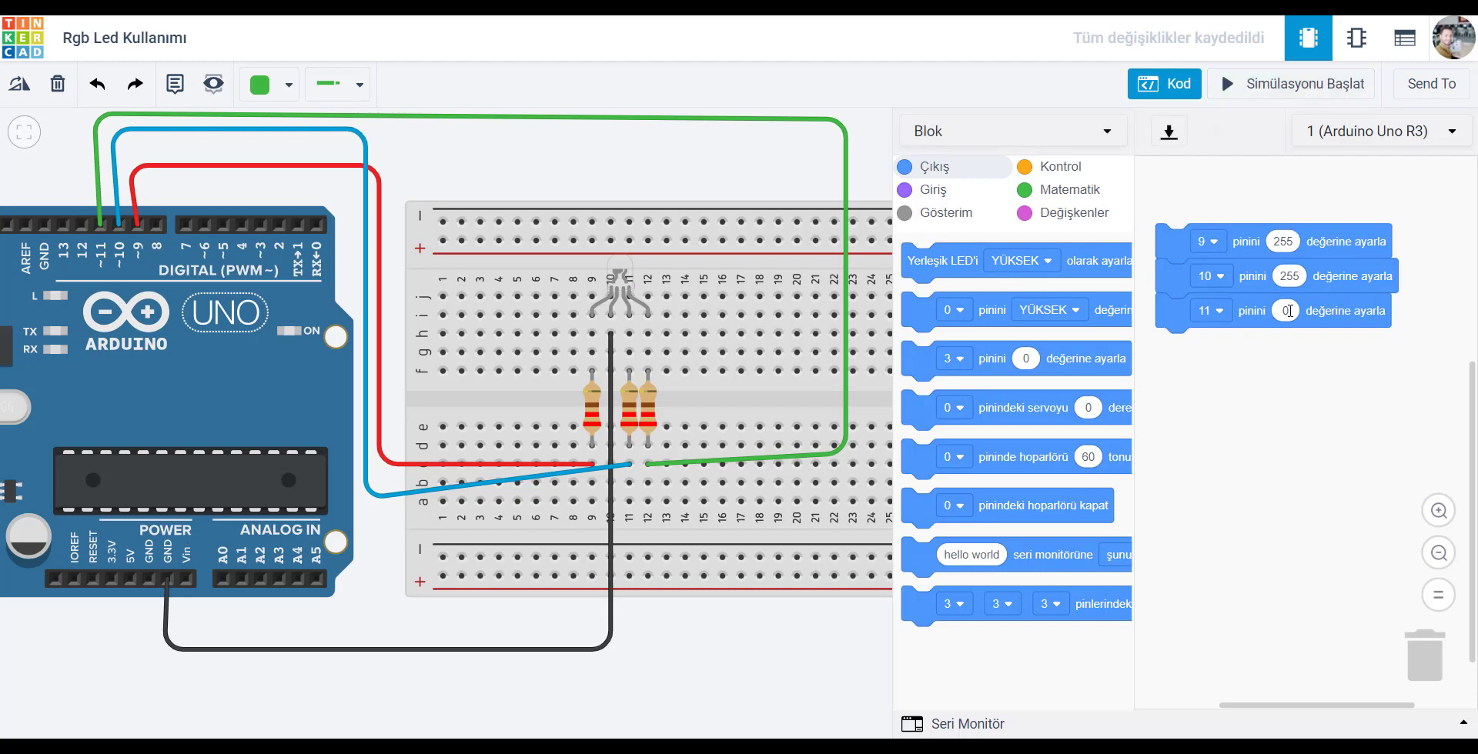
Set the pin 10 output value to 0 and the pin 11 value to 255, and run the simulation
{"action": "left_click", "coordinate": [1287, 275]}
{"action": "type", "text": "0"}
{"action": "left_click", "coordinate": [1286, 311]}
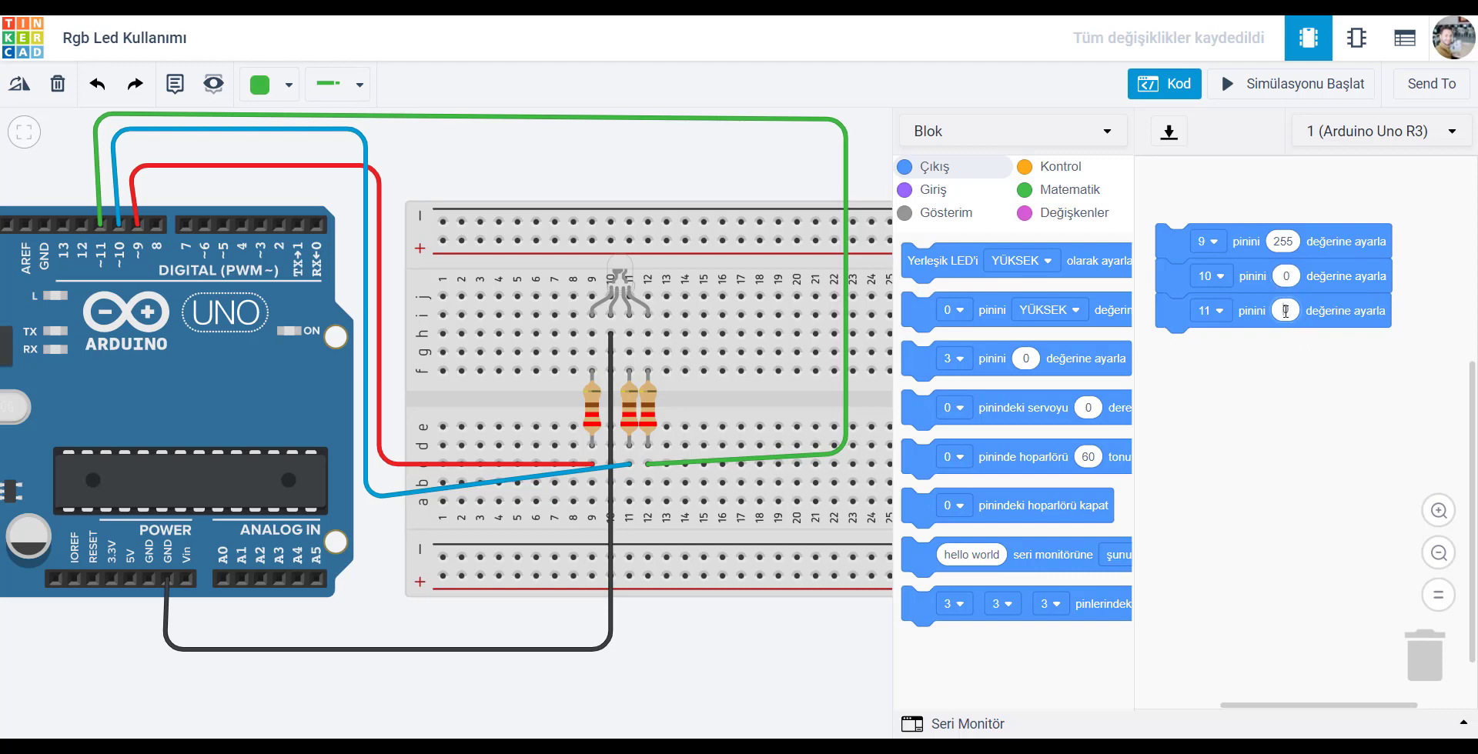
{"action": "type", "text": "255"}
{"action": "key", "text": "BackSpace"}
{"action": "key", "text": "BackSpace"}
{"action": "key", "text": "BackSpace"}
{"action": "key", "text": "BackSpace"}
{"action": "type", "text": "255"}
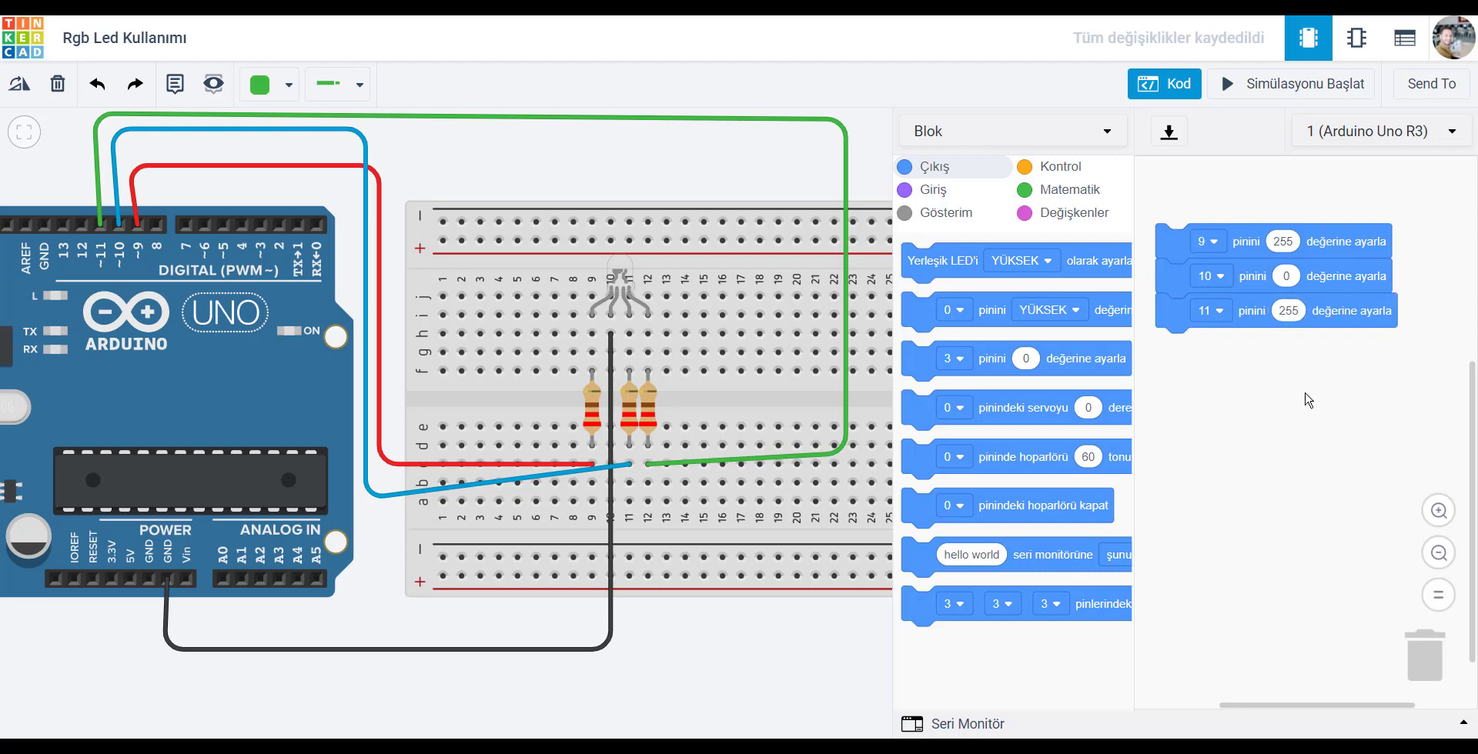
{"action": "left_click", "coordinate": [1309, 400]}
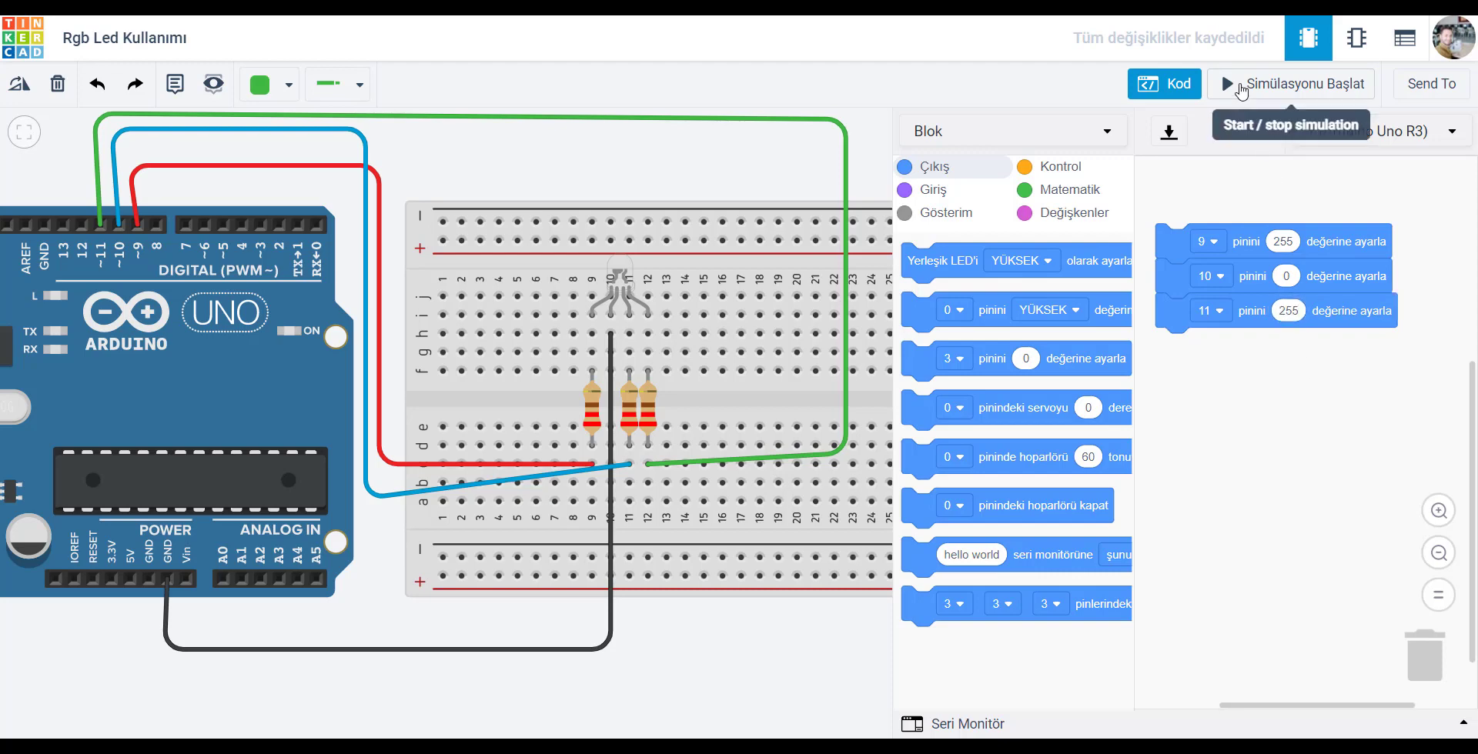
{"action": "left_click", "coordinate": [1242, 90]}
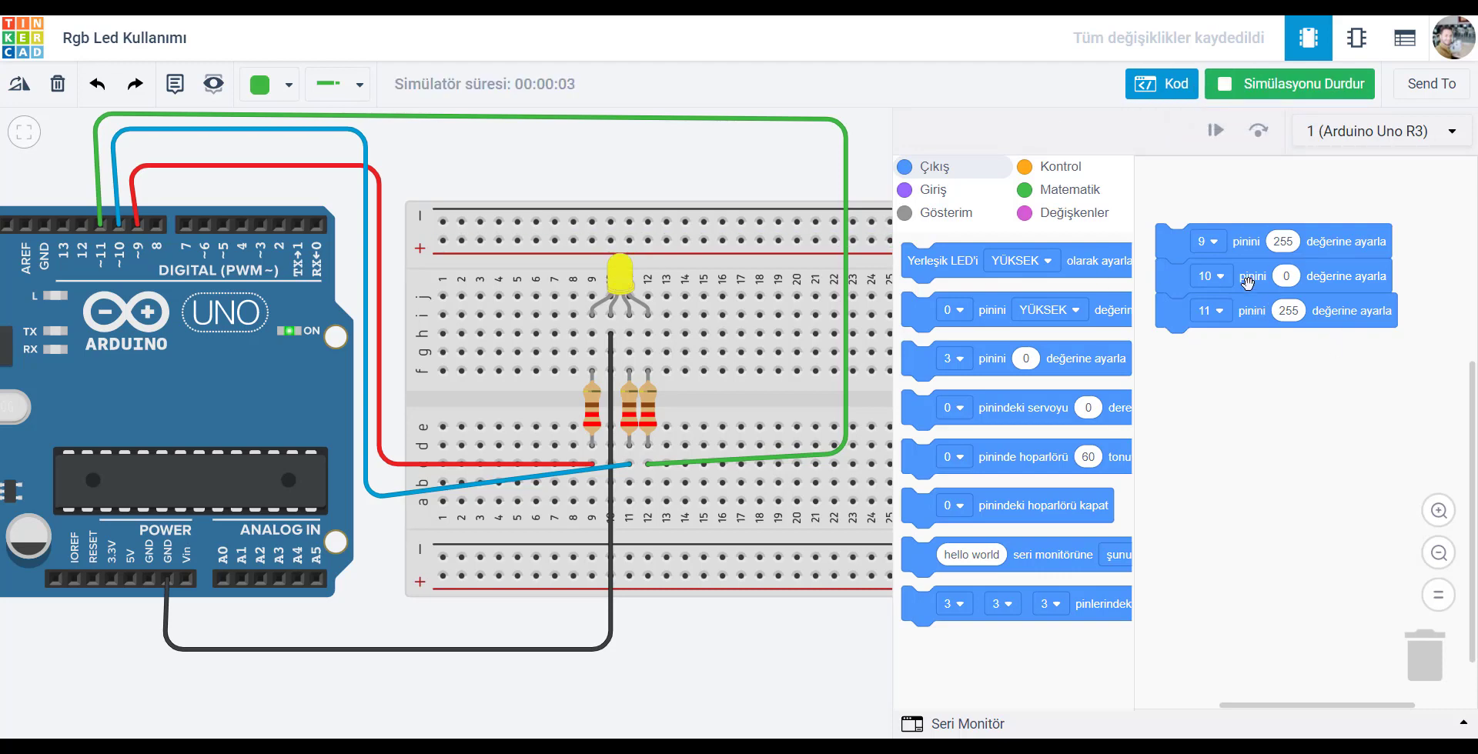
Stop the simulation and set the pin 11 output block's value to 0
{"action": "mouse_move", "coordinate": [1248, 282]}
{"action": "left_mouse_down"}
{"action": "mouse_move", "coordinate": [1138, 354]}
{"action": "mouse_move", "coordinate": [1063, 328]}
{"action": "mouse_move", "coordinate": [1264, 296]}
{"action": "left_mouse_up"}
{"action": "left_click", "coordinate": [1285, 276]}
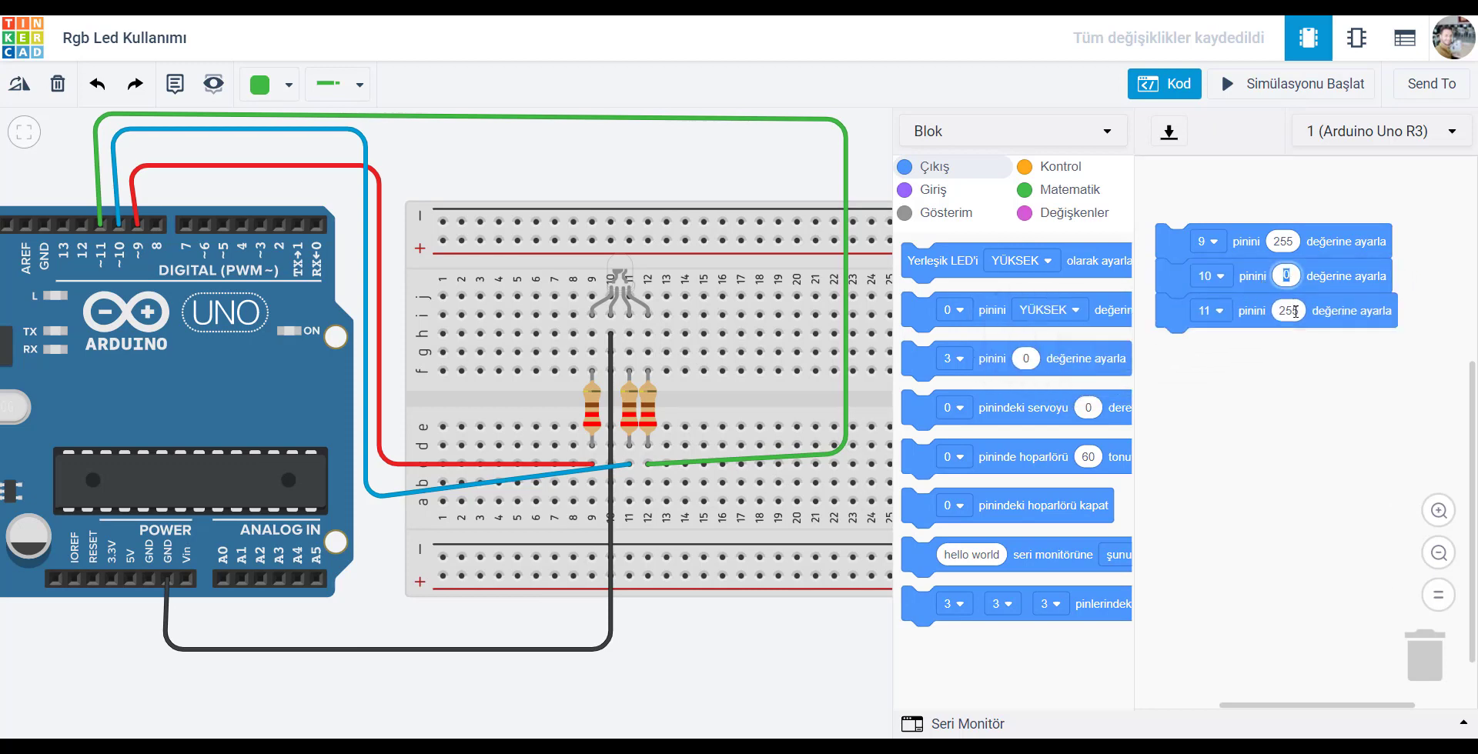
{"action": "left_click", "coordinate": [1295, 311]}
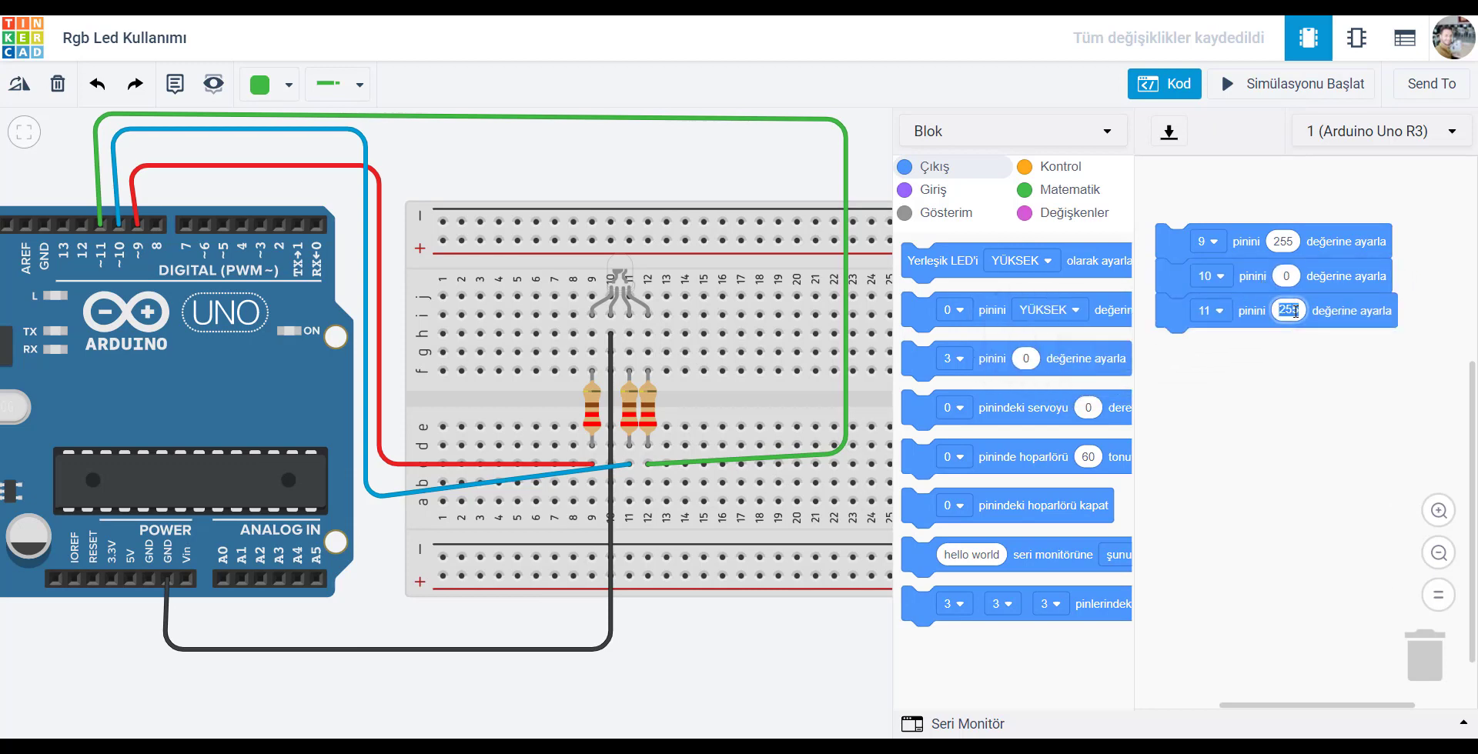
{"action": "type", "text": "0"}
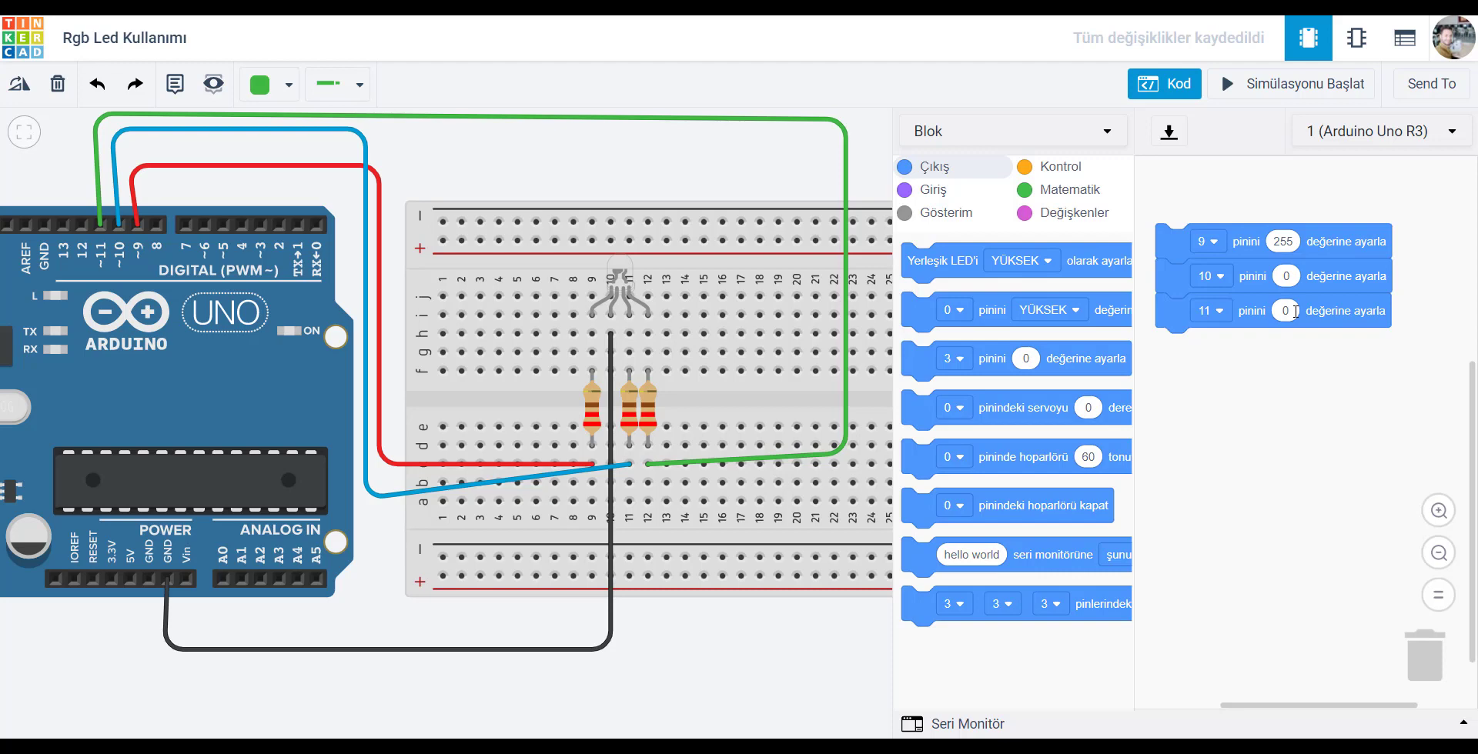
Add a 1-second wait block after the pin 11 output block, and attach a duplicate of the four-block stack beneath it
{"action": "left_click", "coordinate": [1027, 167]}
{"action": "left_click_drag", "start_coordinate": [923, 266], "coordinate": [1185, 365]}
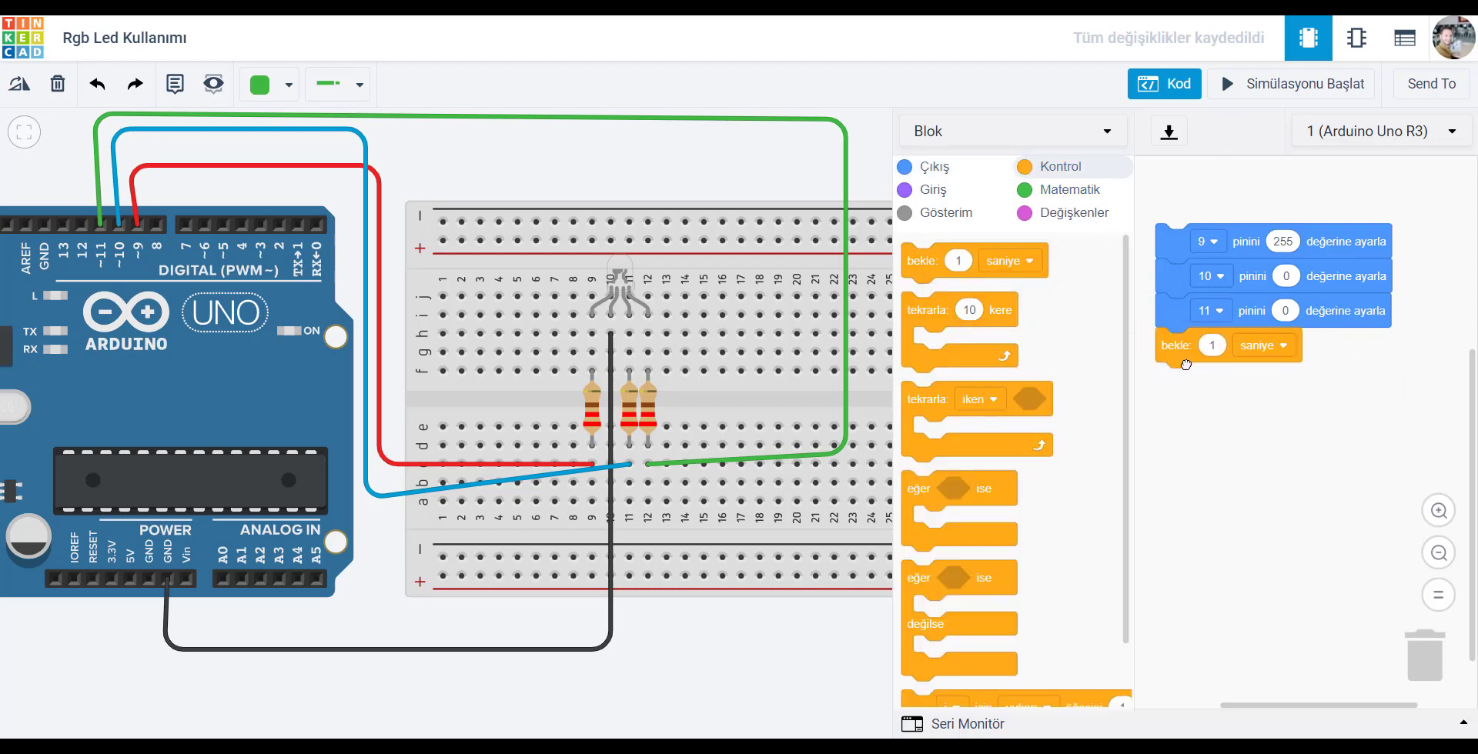
{"action": "right_click", "coordinate": [1173, 243]}
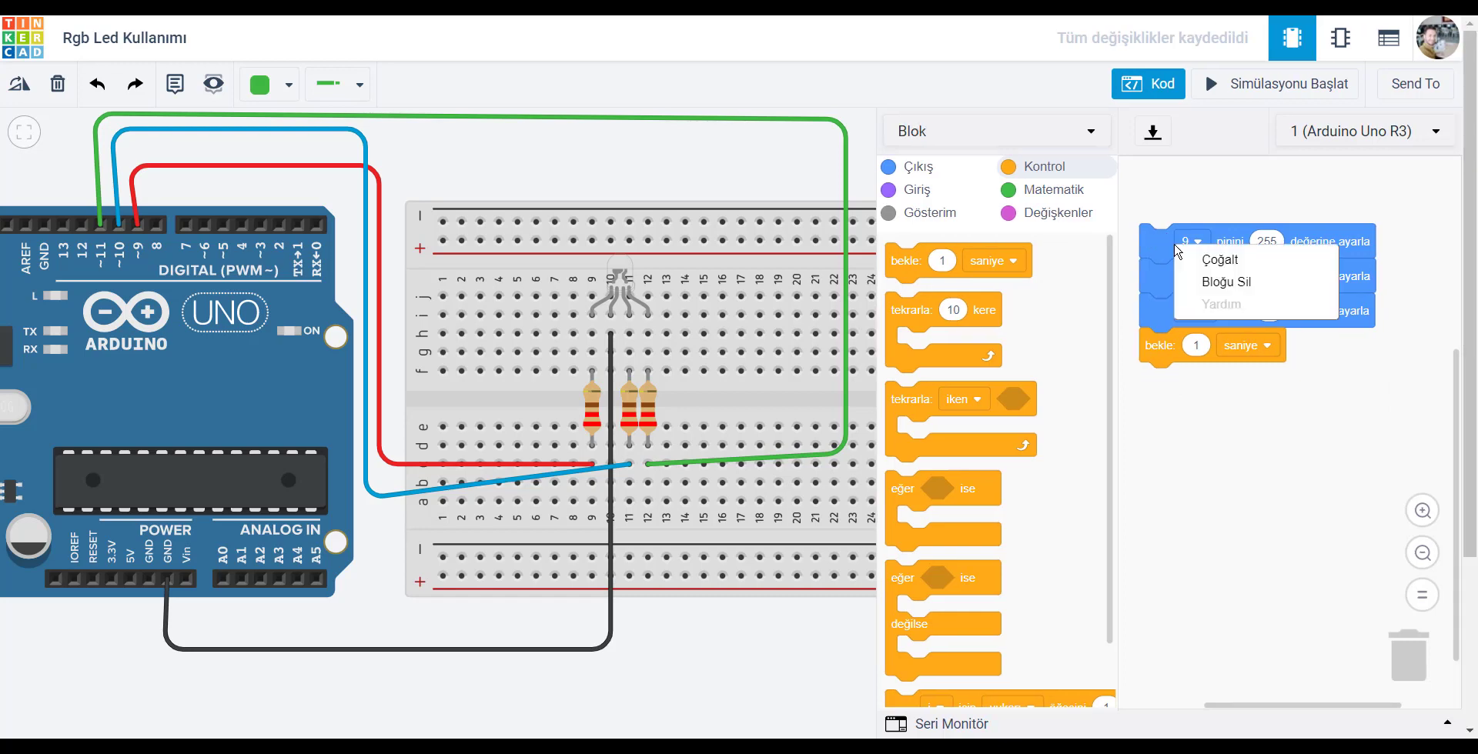
{"action": "left_click", "coordinate": [1189, 259]}
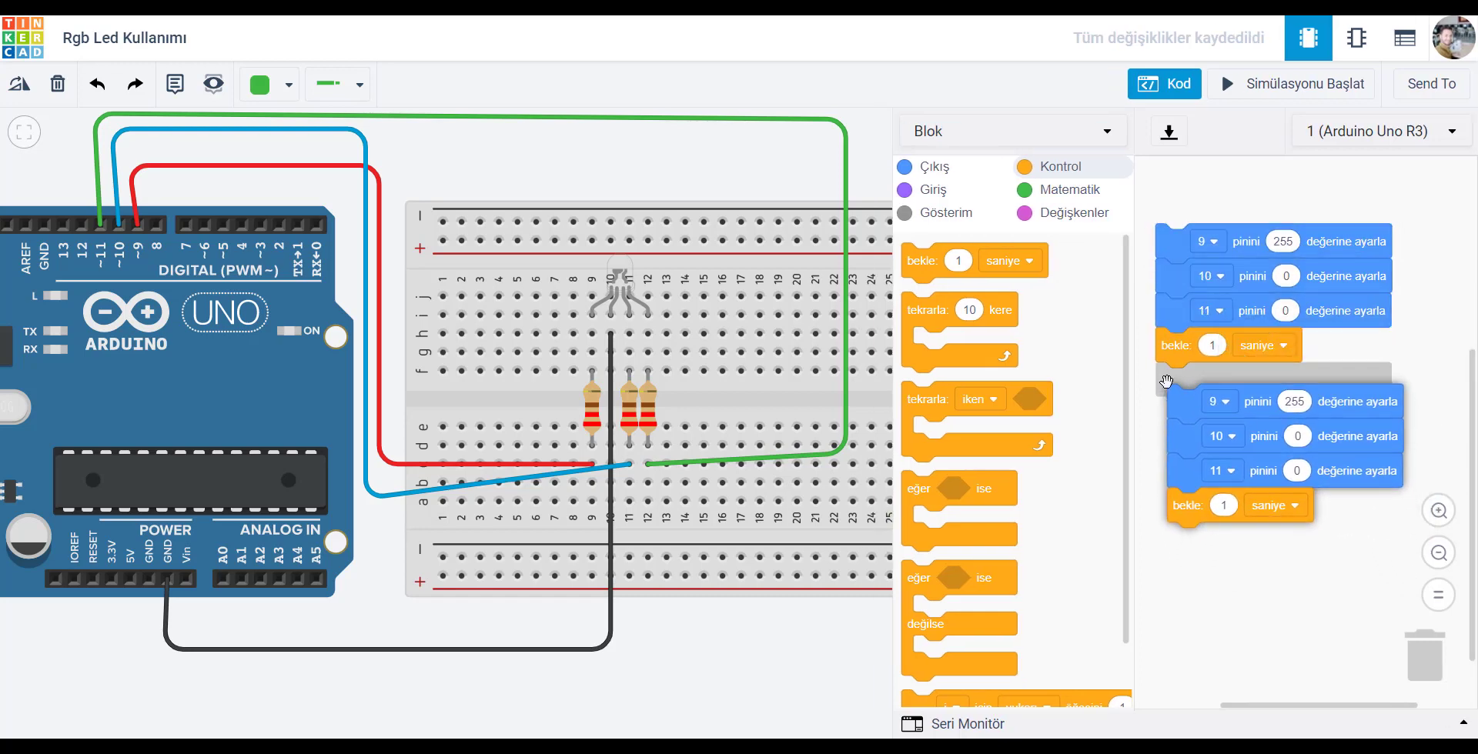
{"action": "left_click", "coordinate": [1163, 376]}
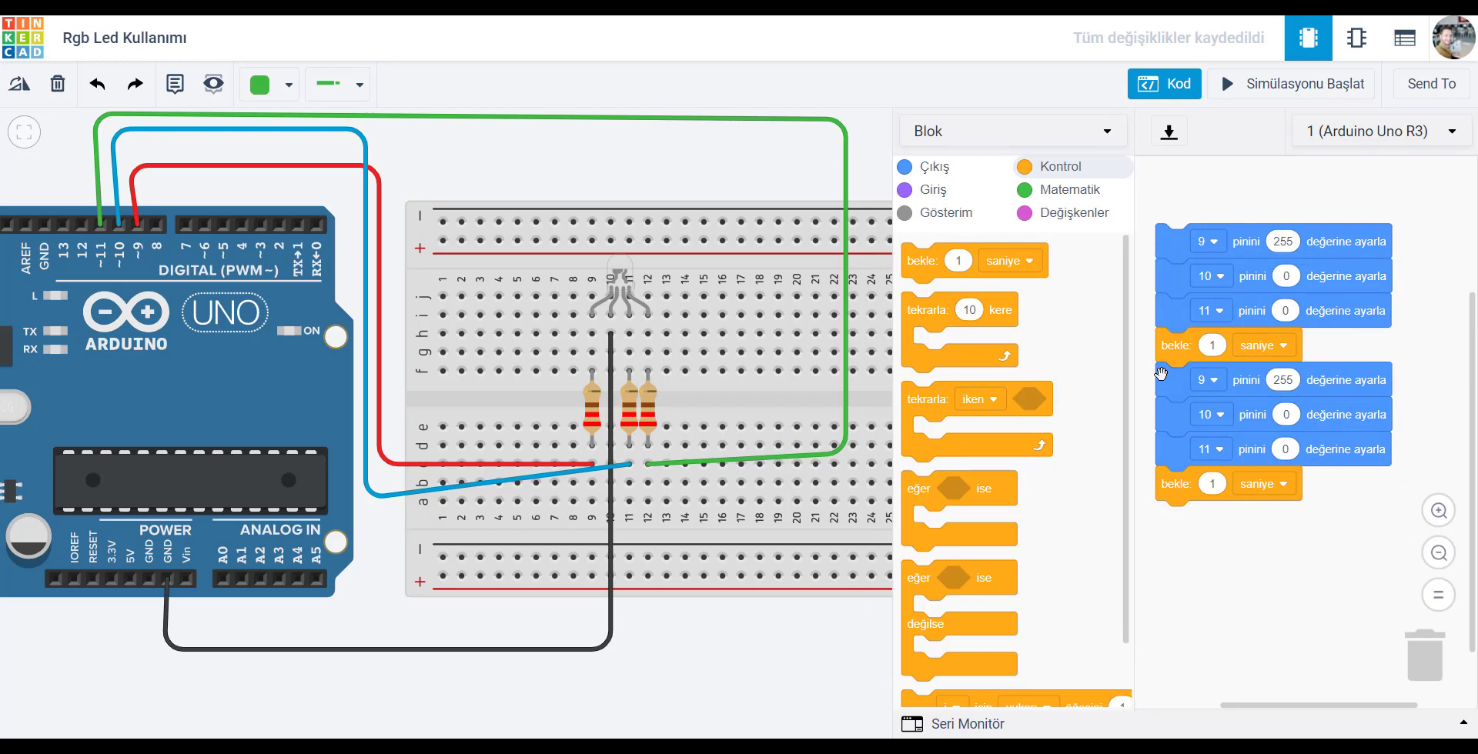
In the second block group, set the pin 9 output value to 0 and the pin 10 value to 255
{"action": "left_click", "coordinate": [1284, 381]}
{"action": "double_click", "coordinate": [1286, 382]}
{"action": "type", "text": "0"}
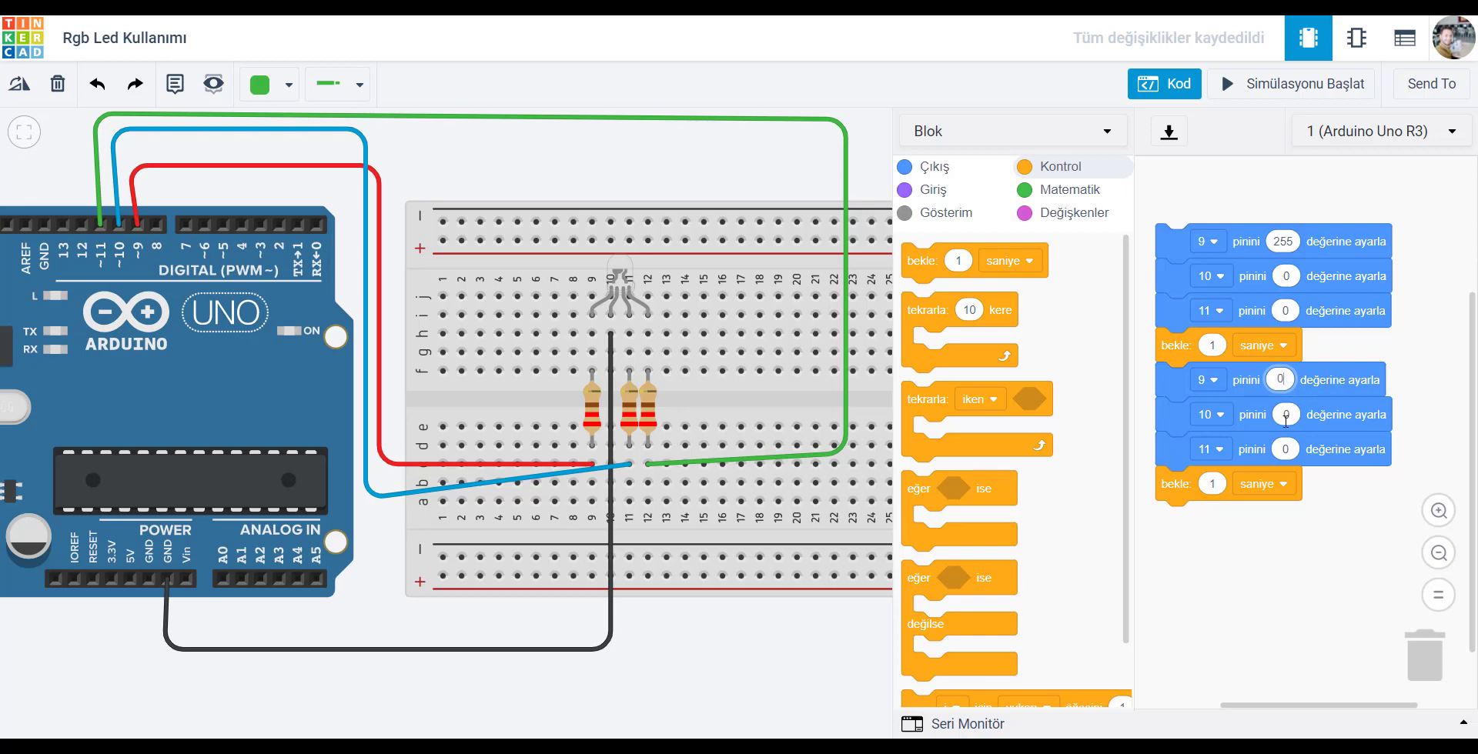
{"action": "key", "text": "Return"}
{"action": "left_click", "coordinate": [1284, 415]}
{"action": "type", "text": "255"}
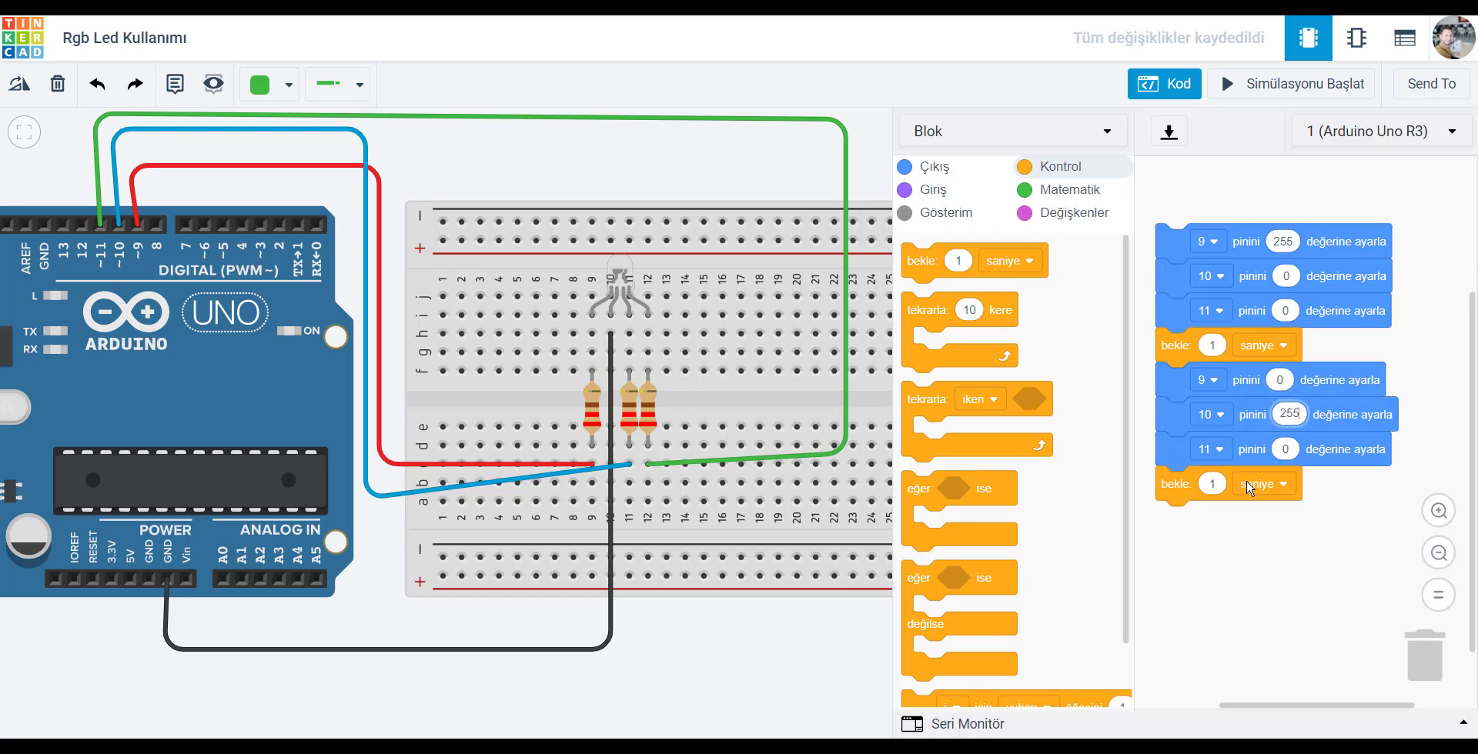
{"action": "left_click", "coordinate": [1236, 578]}
Duplicate the second group of output and wait blocks and attach the copy at the end of the program
{"action": "right_click", "coordinate": [1172, 381]}
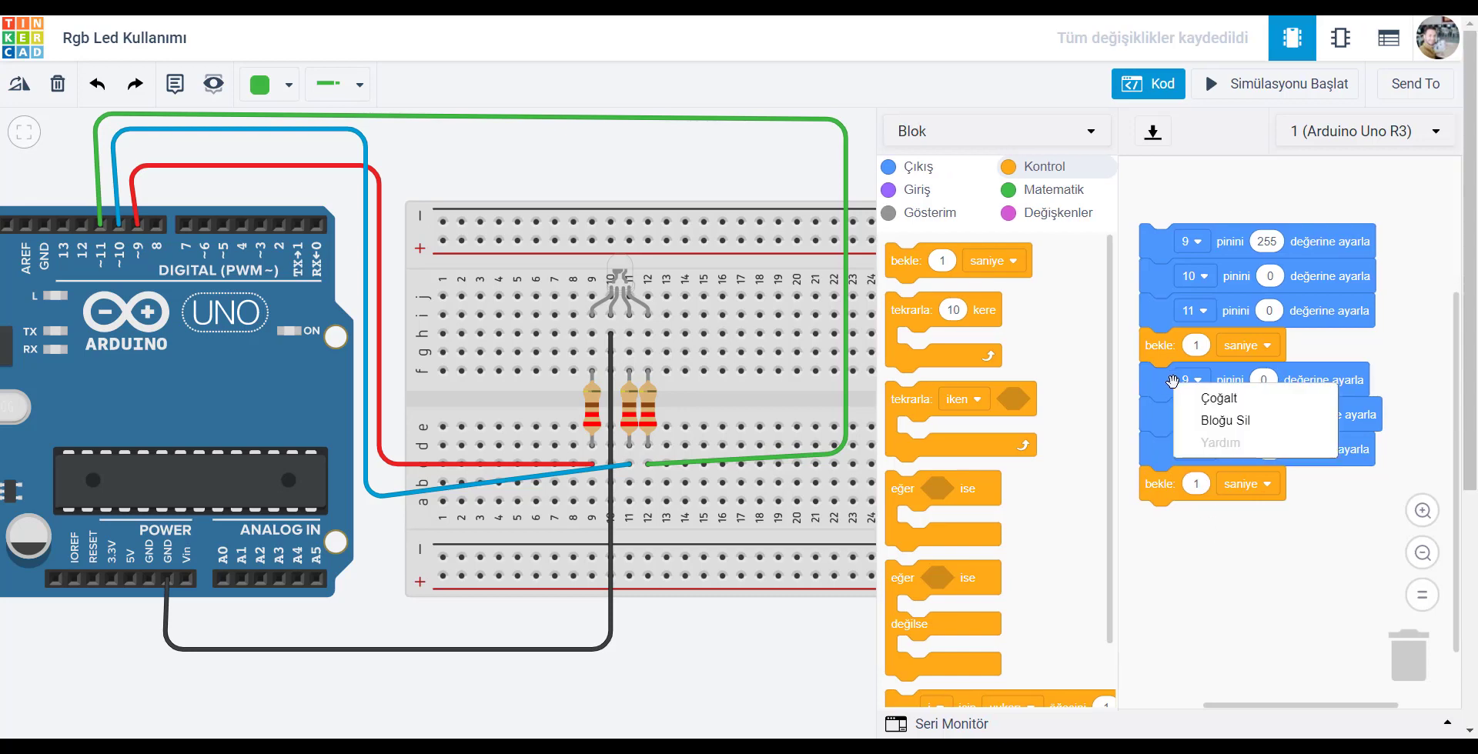
{"action": "left_click", "coordinate": [1218, 398]}
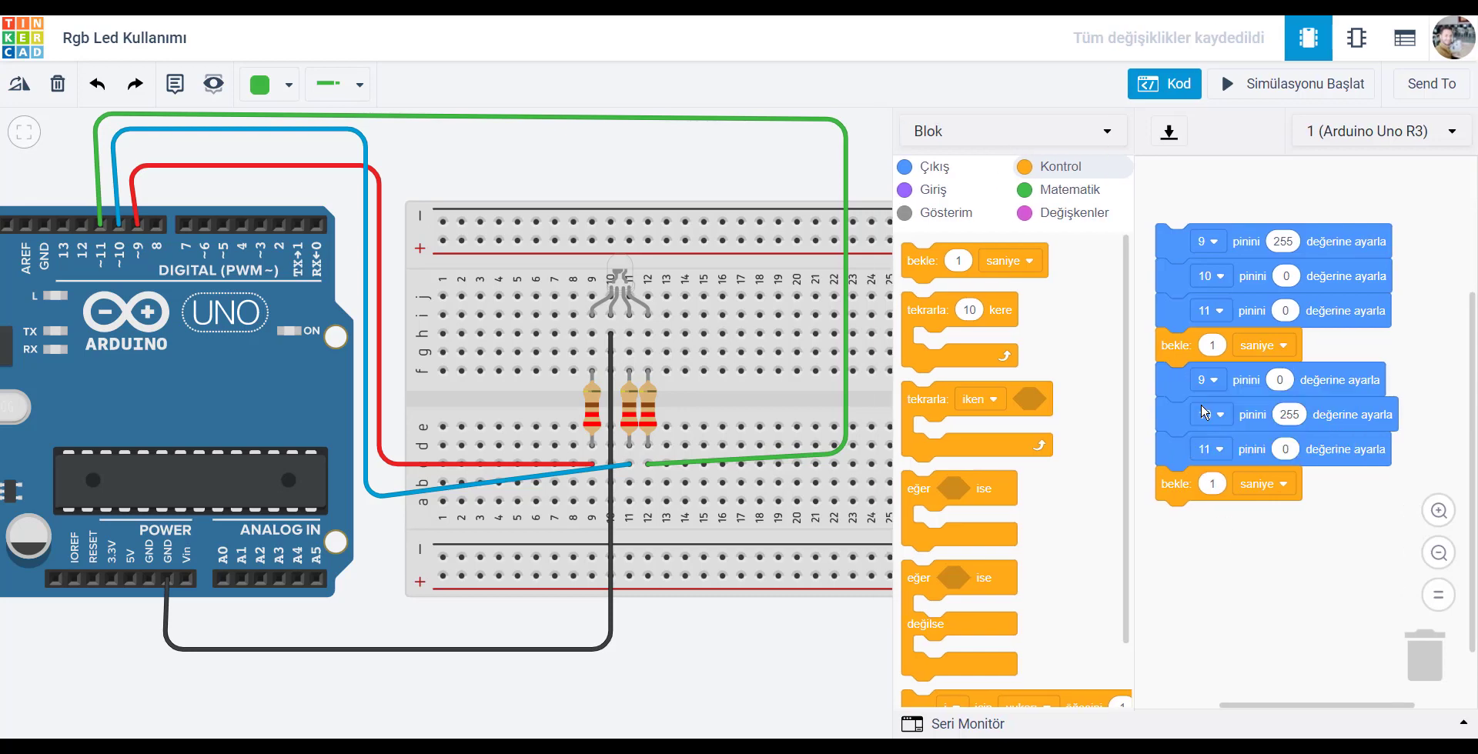
{"action": "left_click", "coordinate": [1166, 511]}
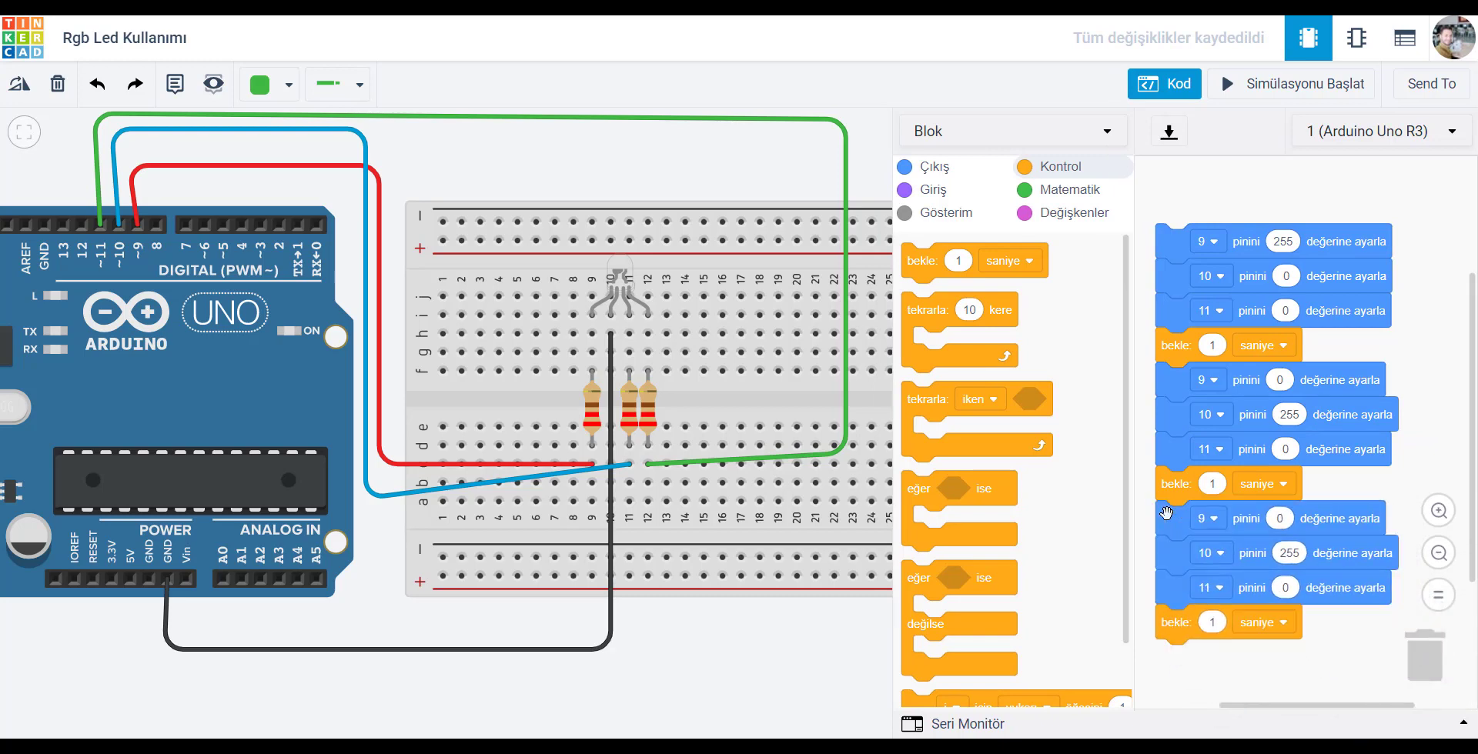
In the third block group, set the pin 10 output value to 0 and the pin 11 value to 255
{"action": "left_click", "coordinate": [1286, 553]}
{"action": "type", "text": "0"}
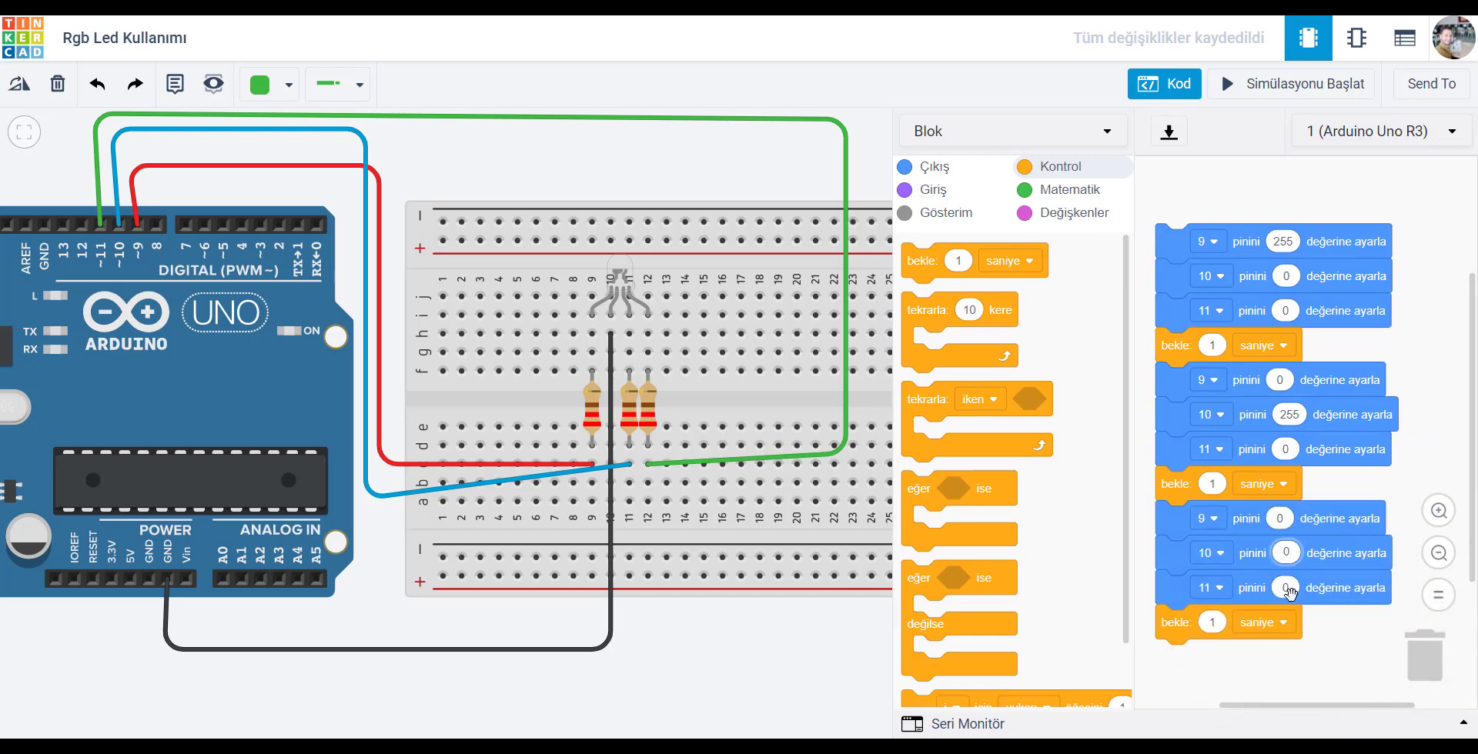
{"action": "left_click", "coordinate": [1289, 591]}
{"action": "type", "text": "255"}
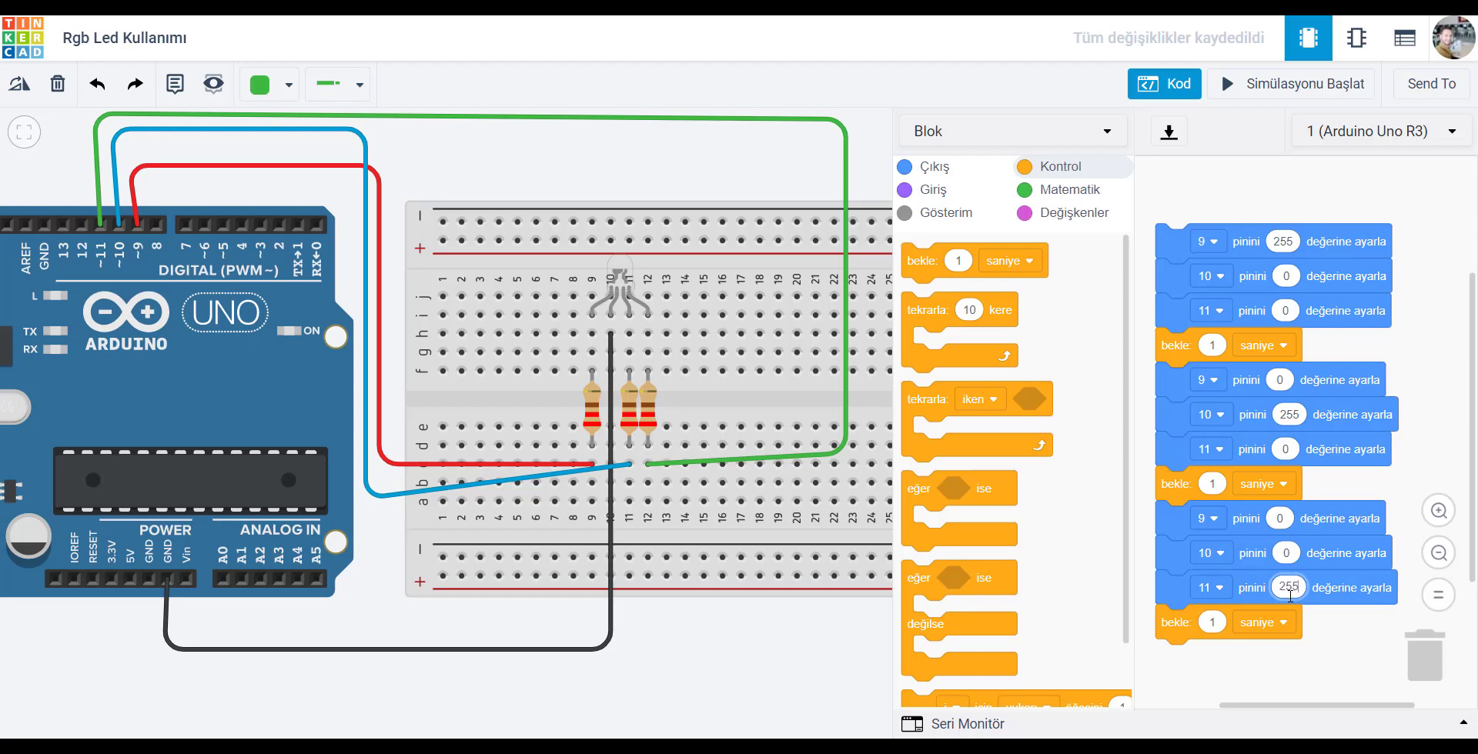
{"action": "left_click", "coordinate": [1228, 678]}
Test the timed colour sequence by running and stopping the simulation, once with the code shown and once with it hidden
{"action": "left_click", "coordinate": [1287, 88]}
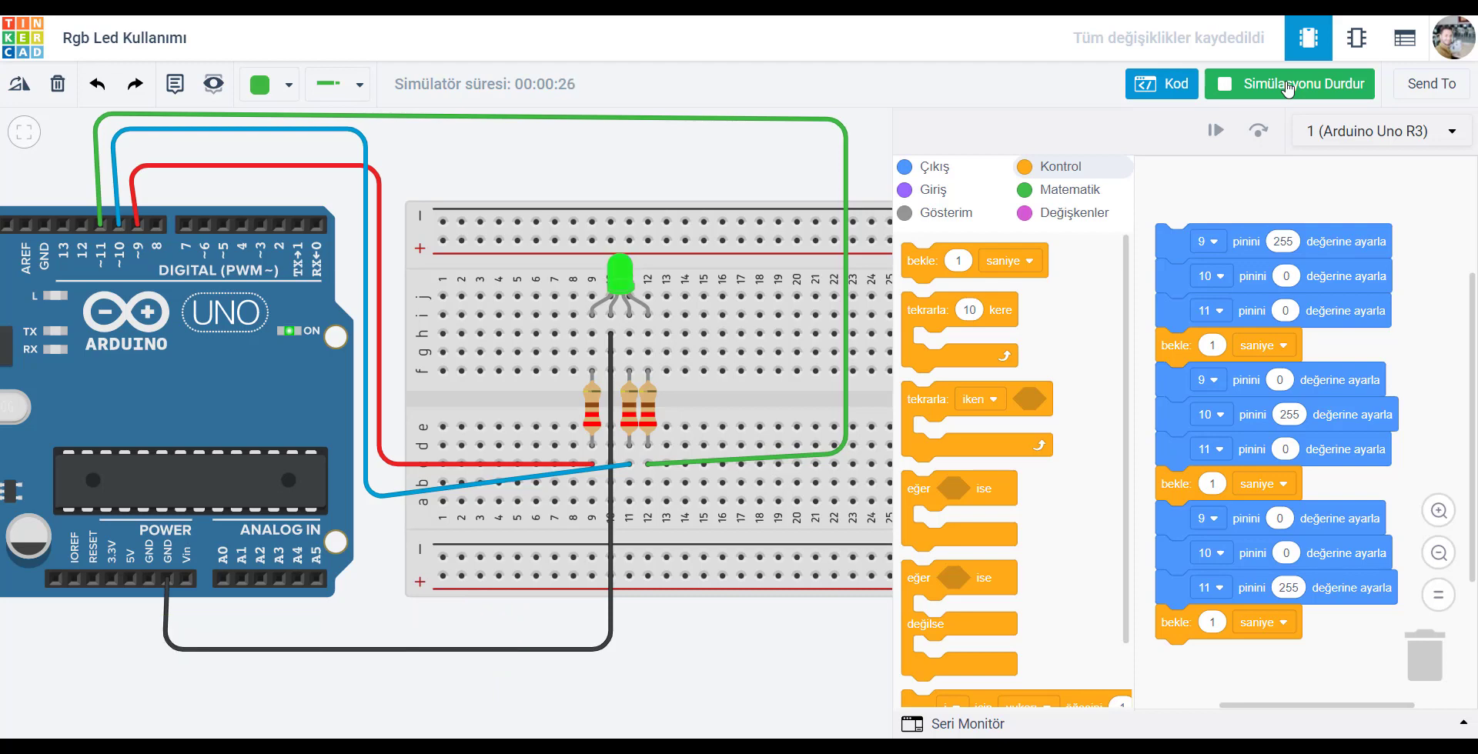
{"action": "left_click", "coordinate": [1251, 91]}
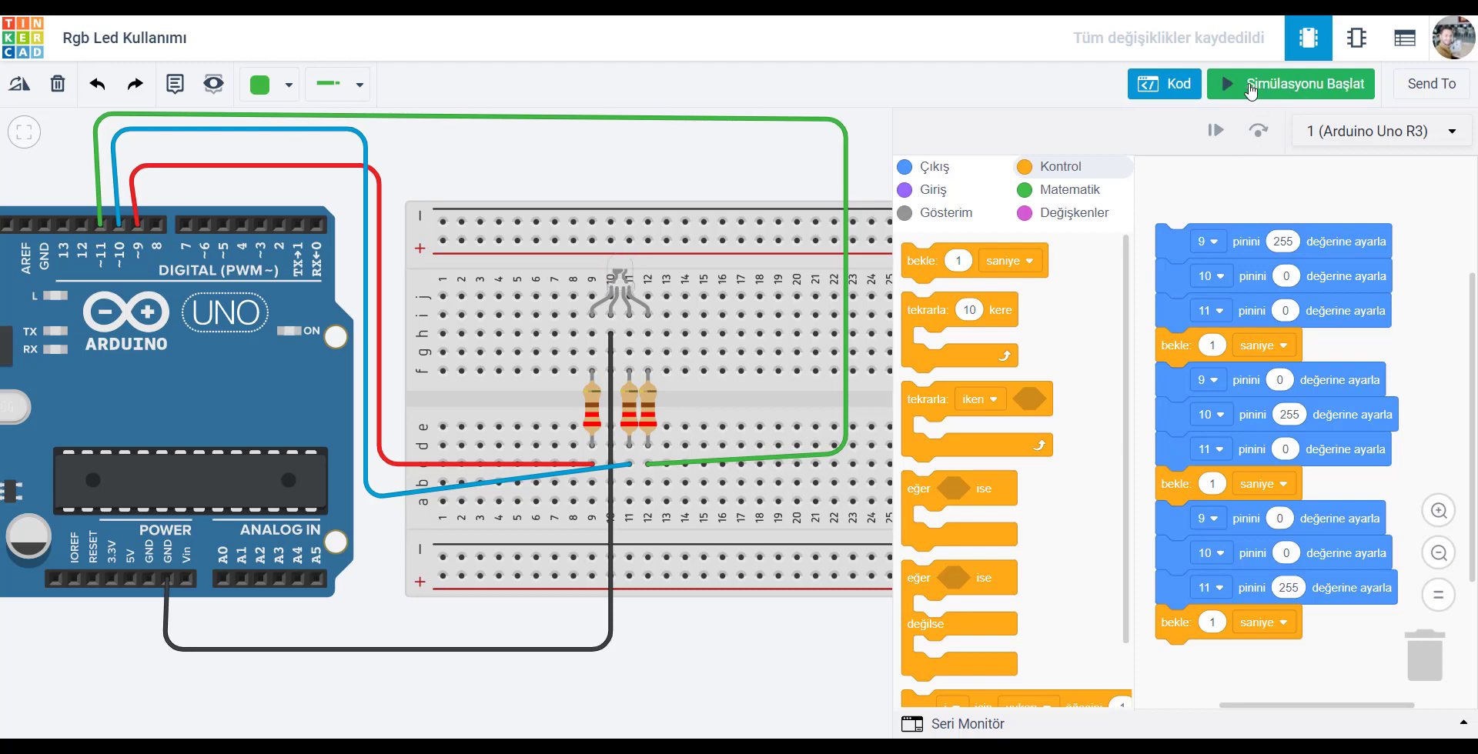
{"action": "left_click", "coordinate": [1164, 83]}
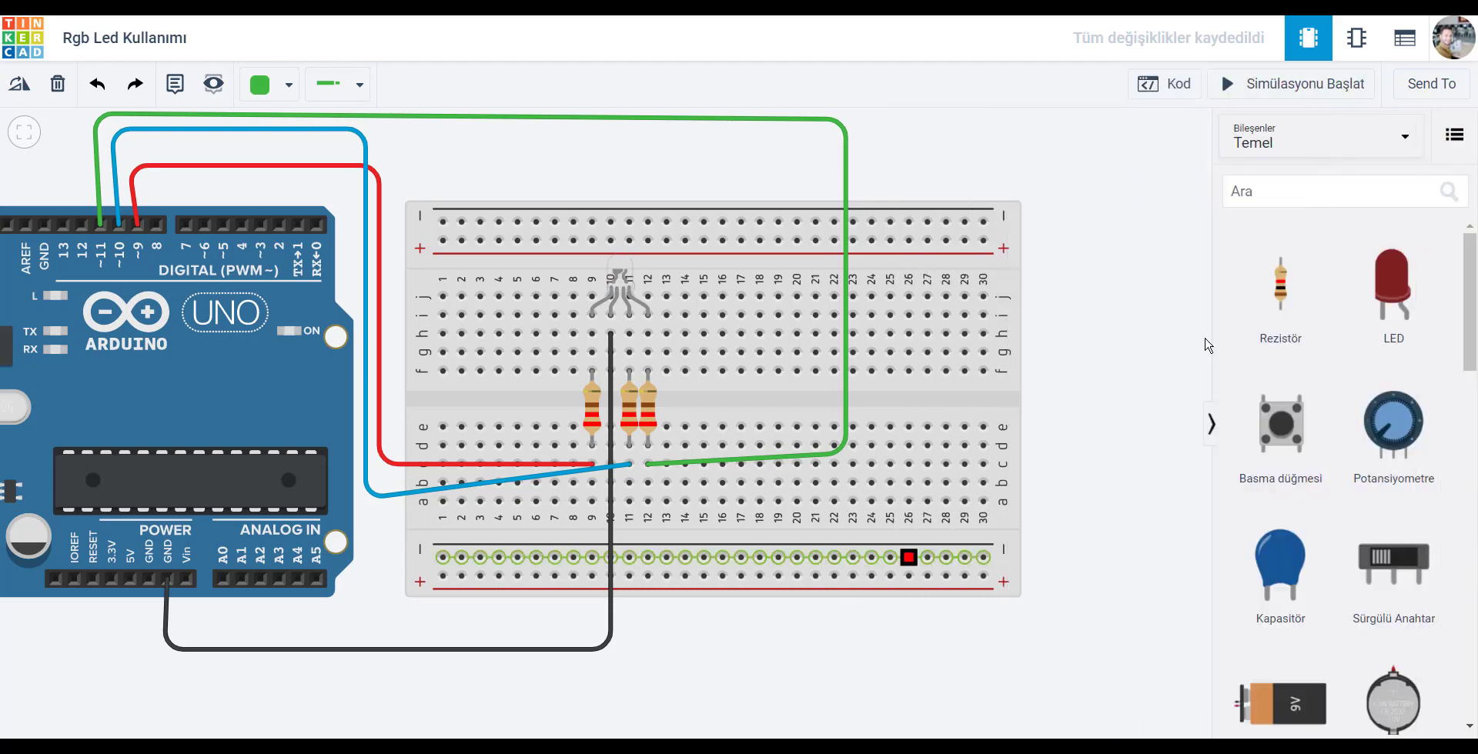
{"action": "left_click", "coordinate": [1287, 85]}
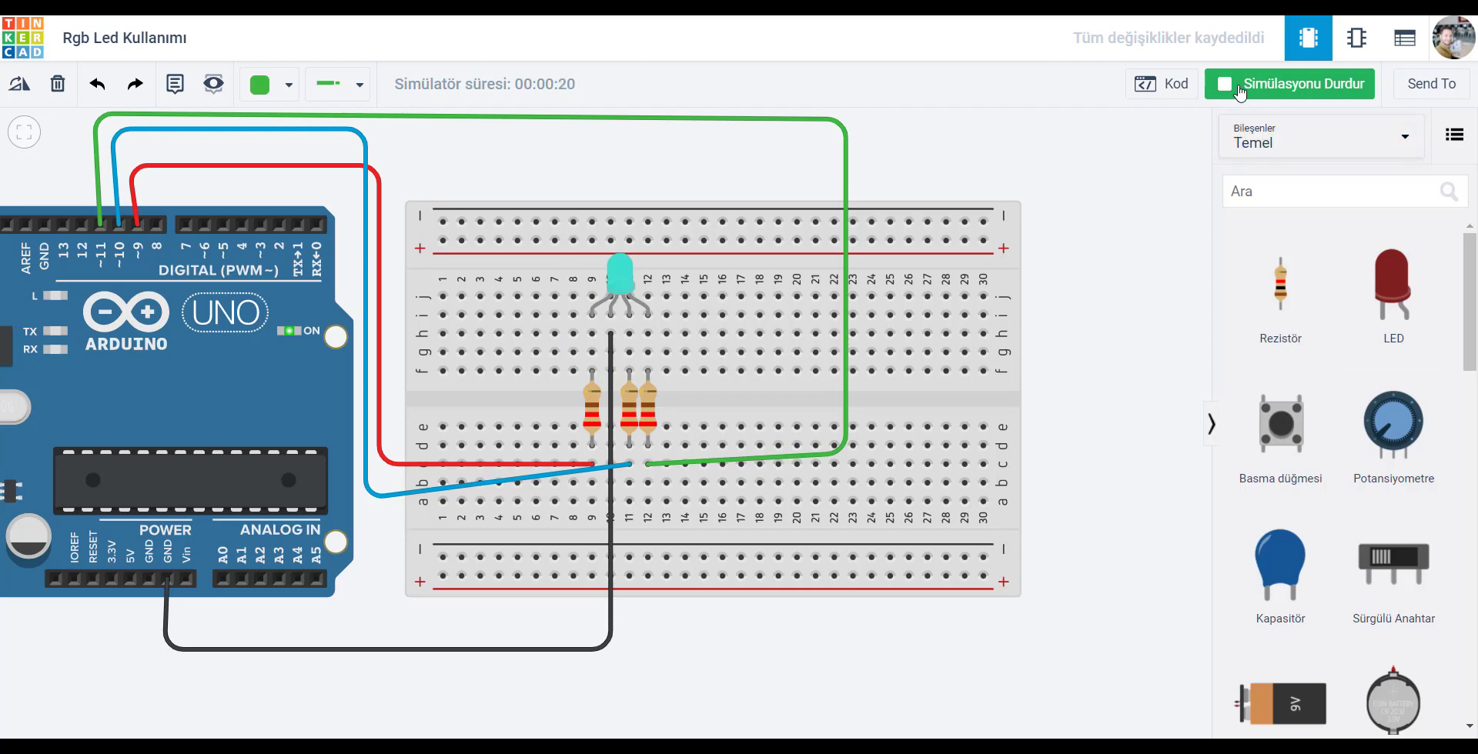
{"action": "left_click", "coordinate": [1239, 85]}
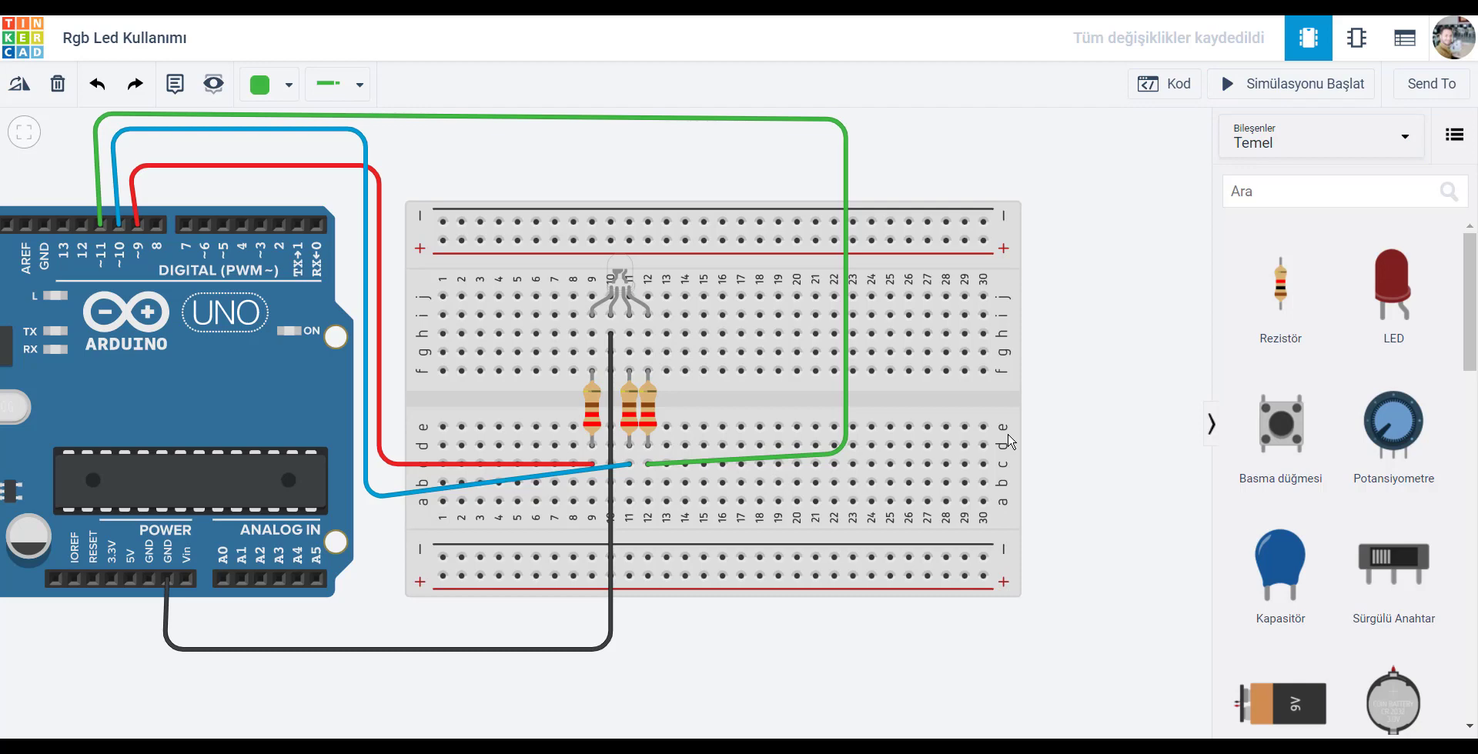